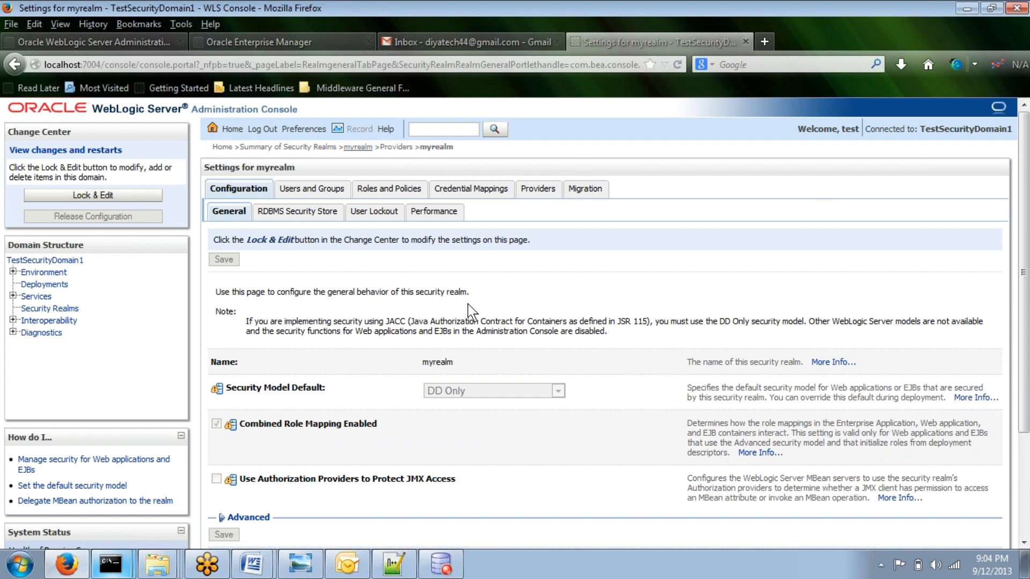
# Step: Highlight the realm name, then switch to the Explorer window of the soa11g common bin folder
pyautogui.moveTo(462, 363); pyautogui.dragTo(405, 362)
pyautogui.moveTo(157, 561)
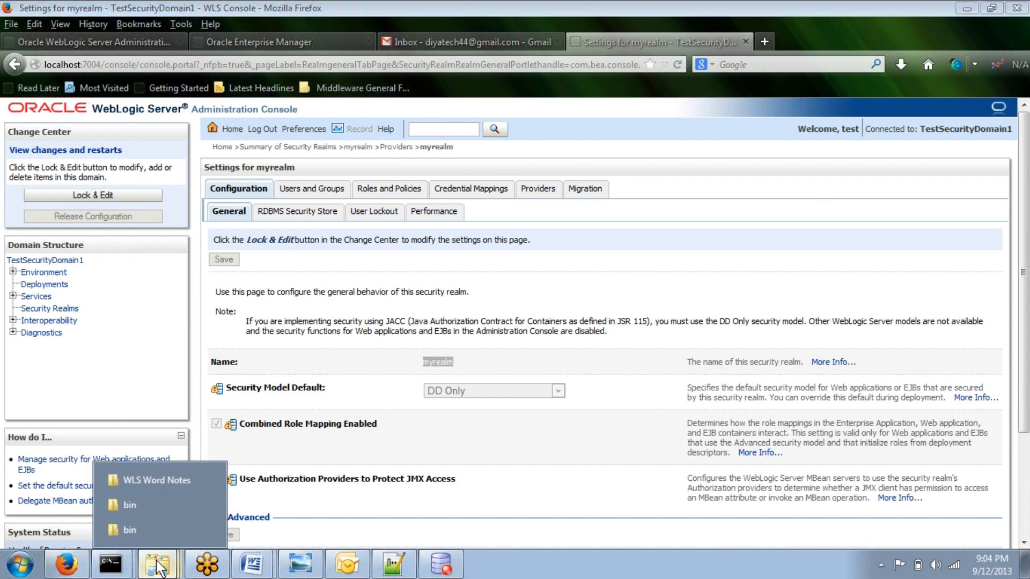
pyautogui.click(161, 504)
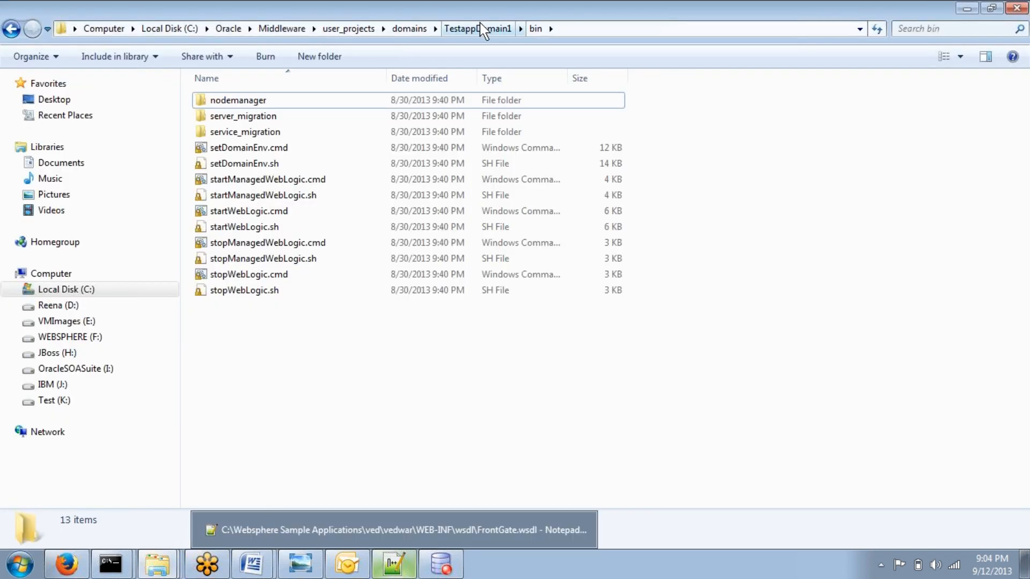
pyautogui.rightClick(391, 3)
pyautogui.click(426, 101)
pyautogui.moveTo(157, 563)
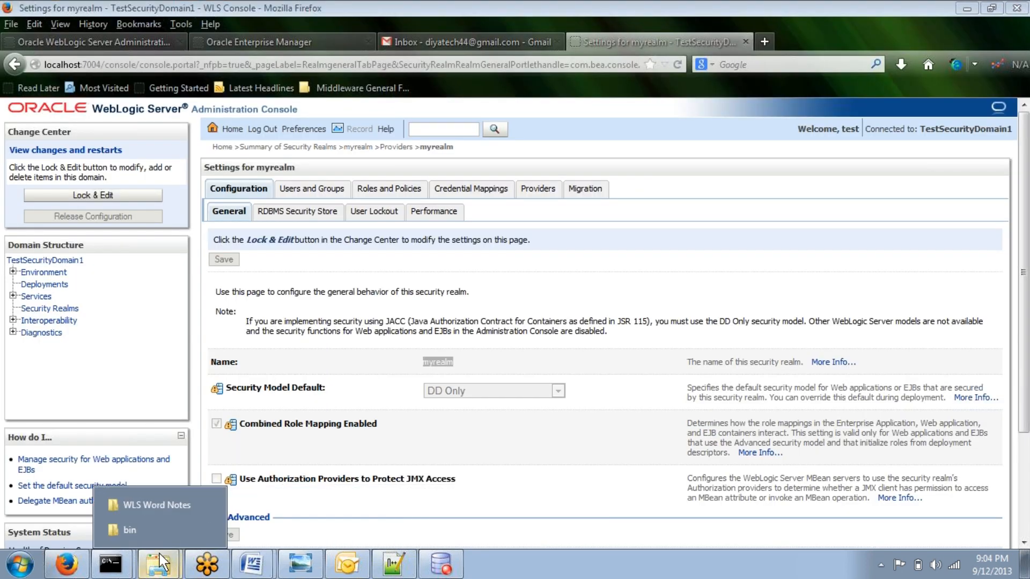
pyautogui.click(153, 530)
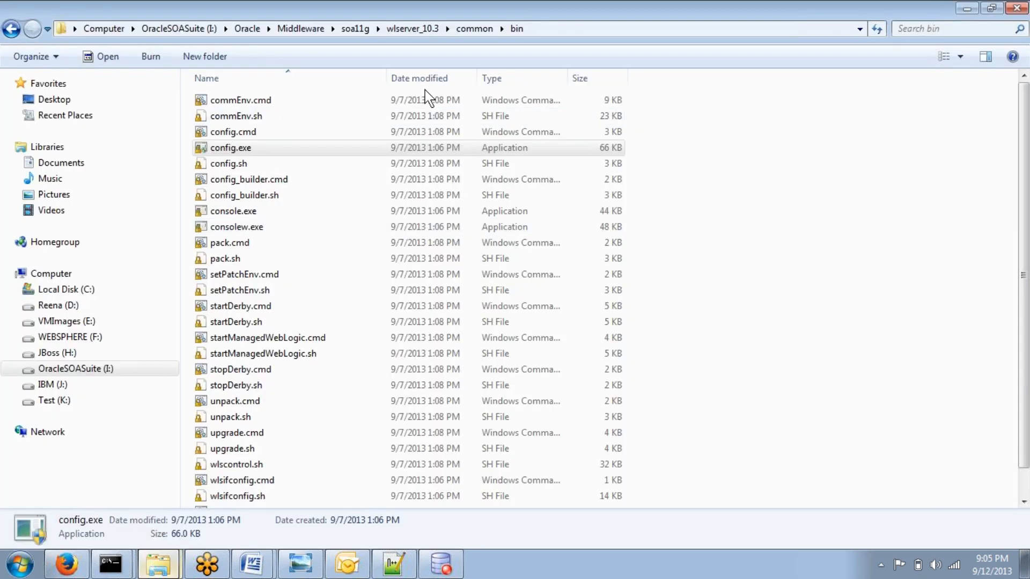
# Step: Browse to the ldap folder under TestSecurityDomain1's servers, AdminServer and data folders
pyautogui.click(356, 29)
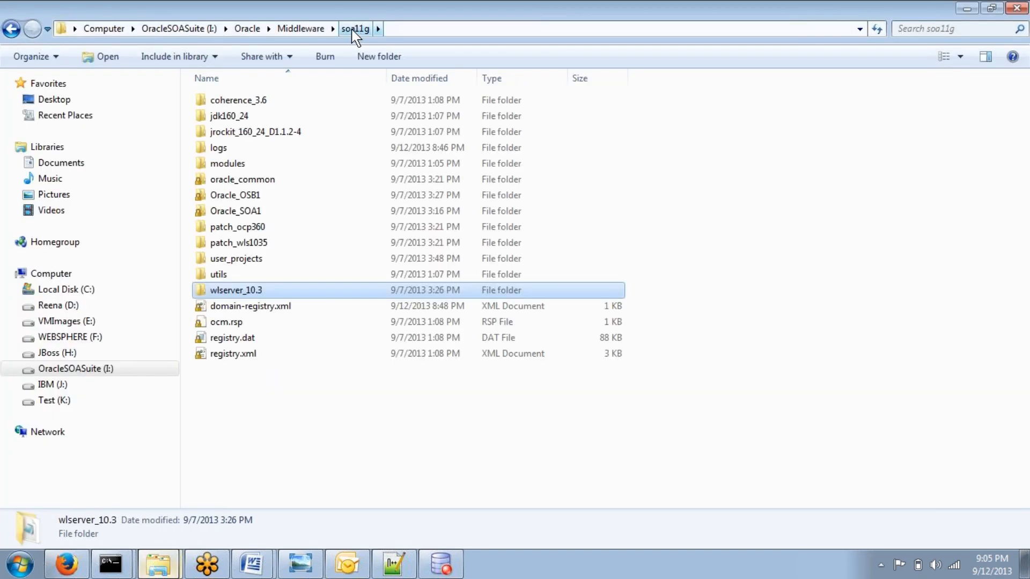
pyautogui.click(248, 262)
pyautogui.doubleClick(248, 262)
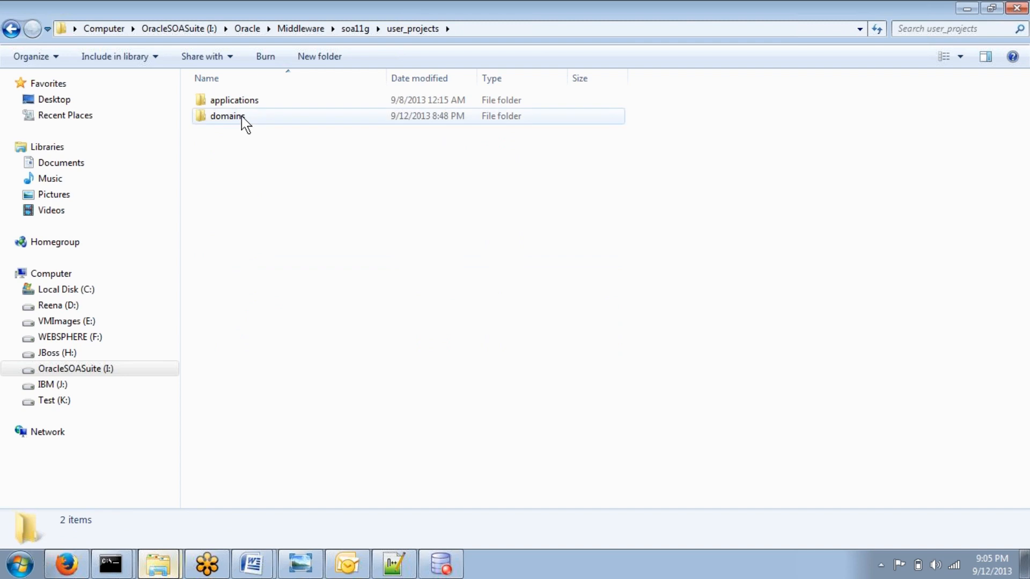
pyautogui.doubleClick(242, 117)
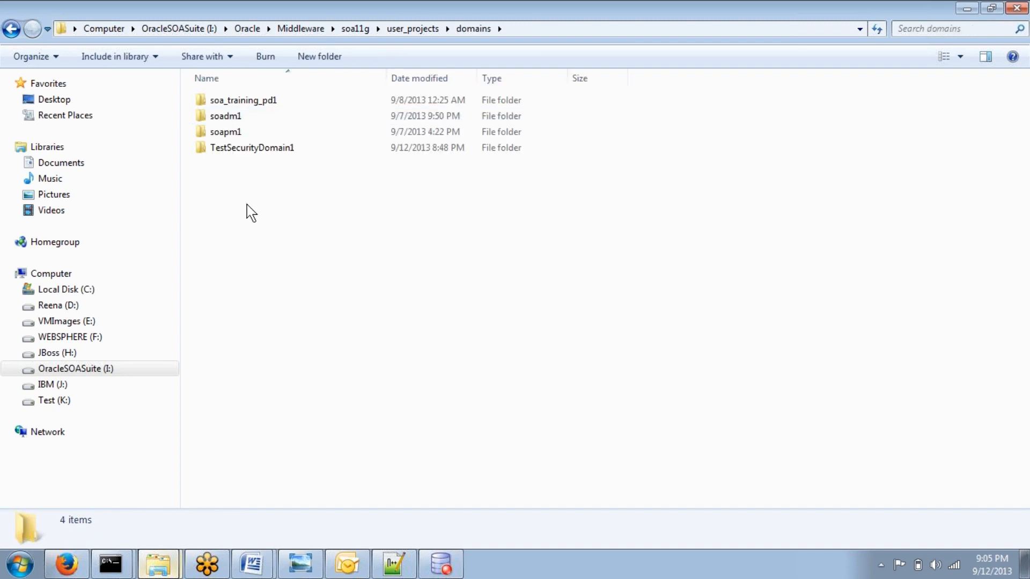
pyautogui.doubleClick(248, 150)
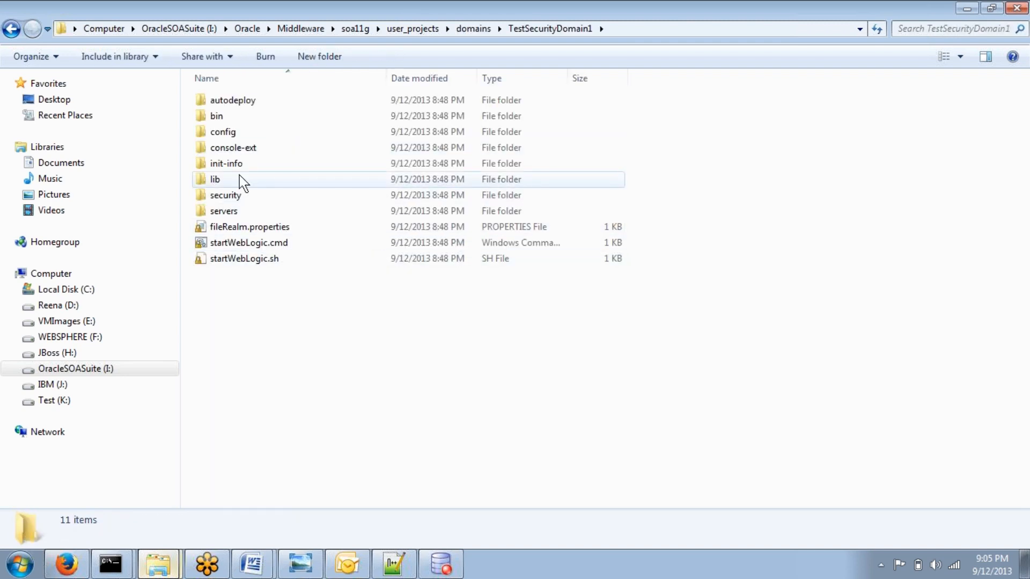
pyautogui.click(234, 214)
pyautogui.doubleClick(234, 214)
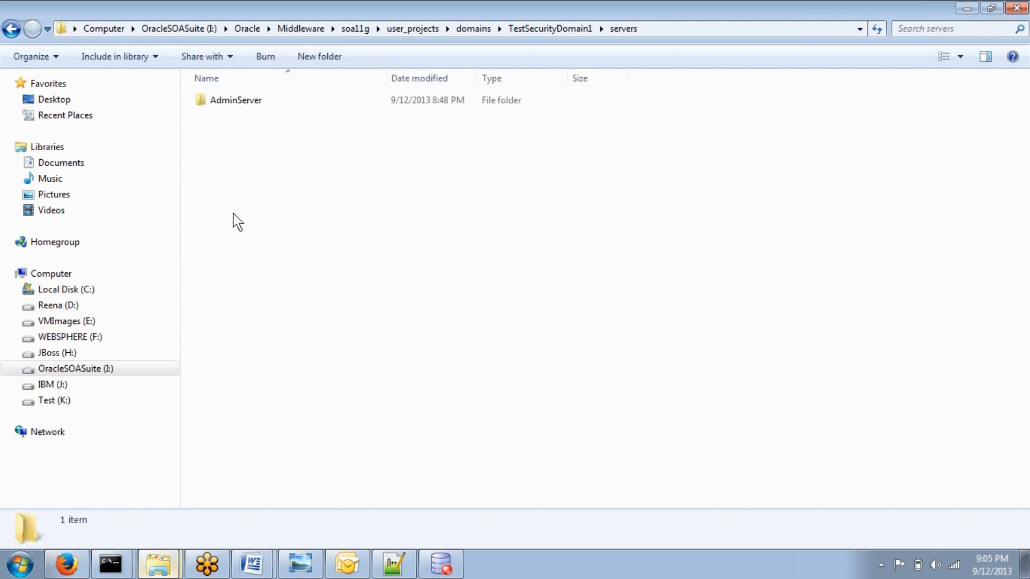
pyautogui.doubleClick(234, 105)
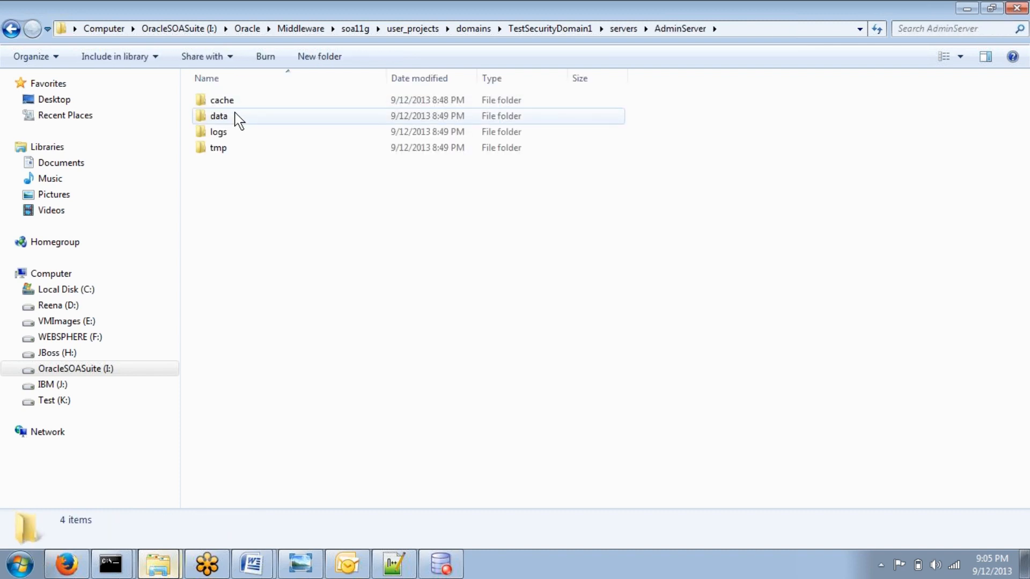
pyautogui.doubleClick(224, 117)
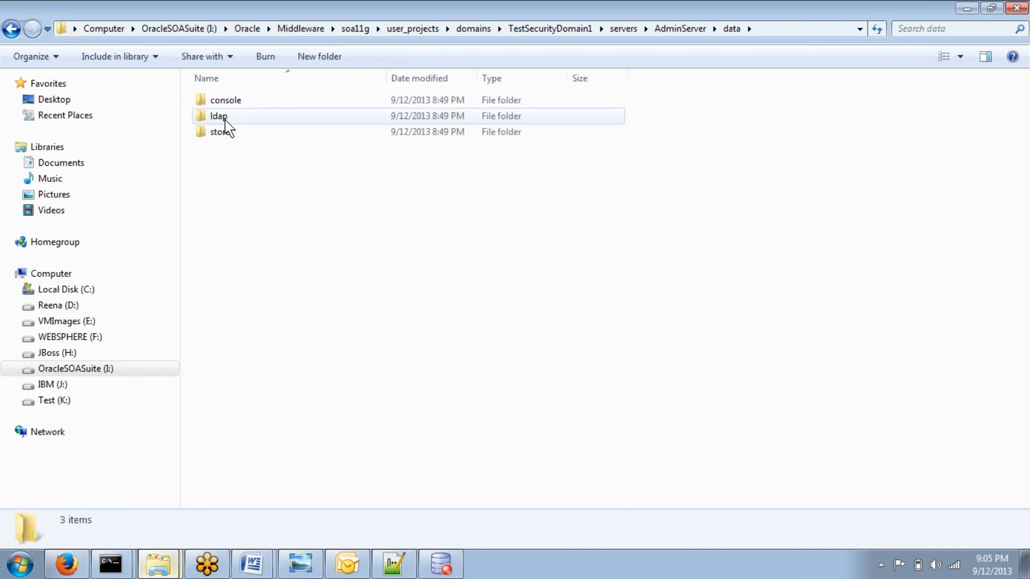
pyautogui.click(224, 118)
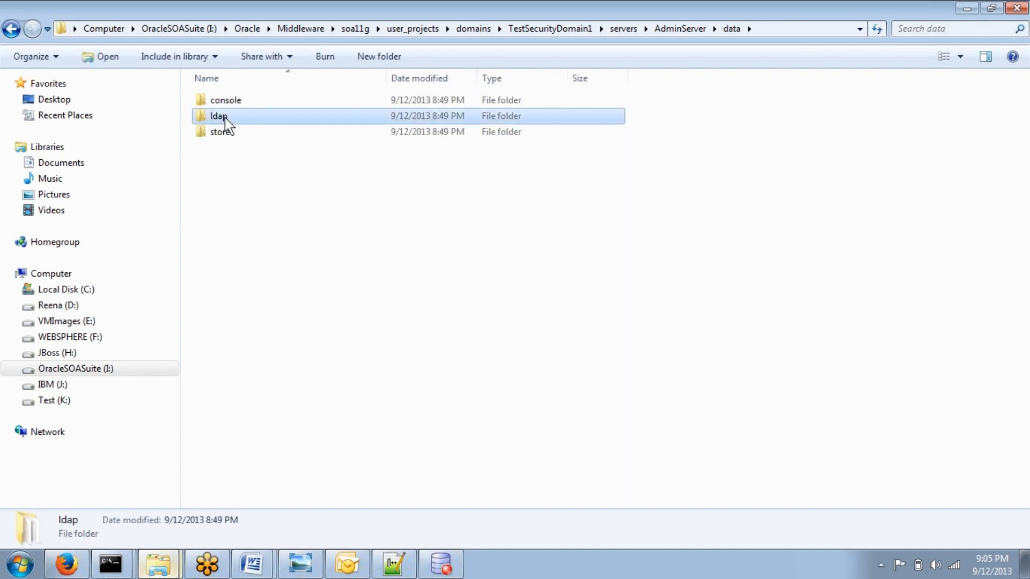
pyautogui.doubleClick(225, 117)
# Step: Select all embedded LDAP files, then open the TestSecurityDomain1 security folder
pyautogui.moveTo(657, 352); pyautogui.dragTo(253, 89)
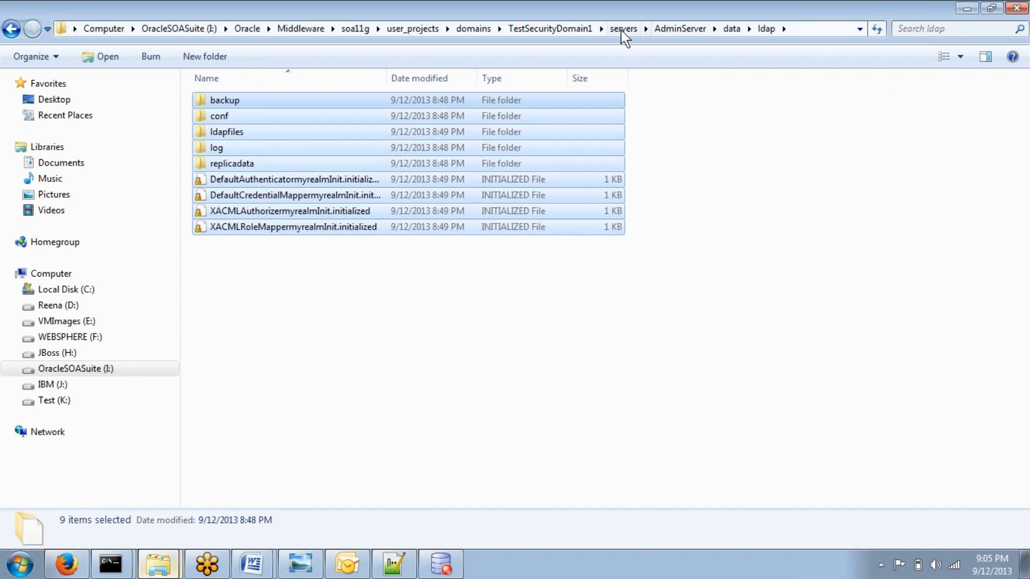
pyautogui.click(550, 29)
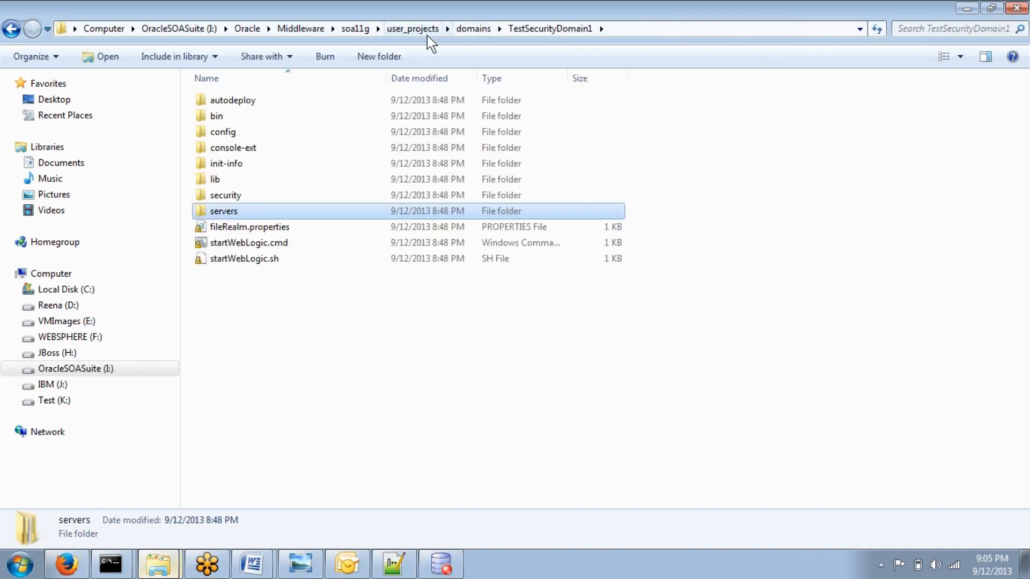
pyautogui.doubleClick(238, 198)
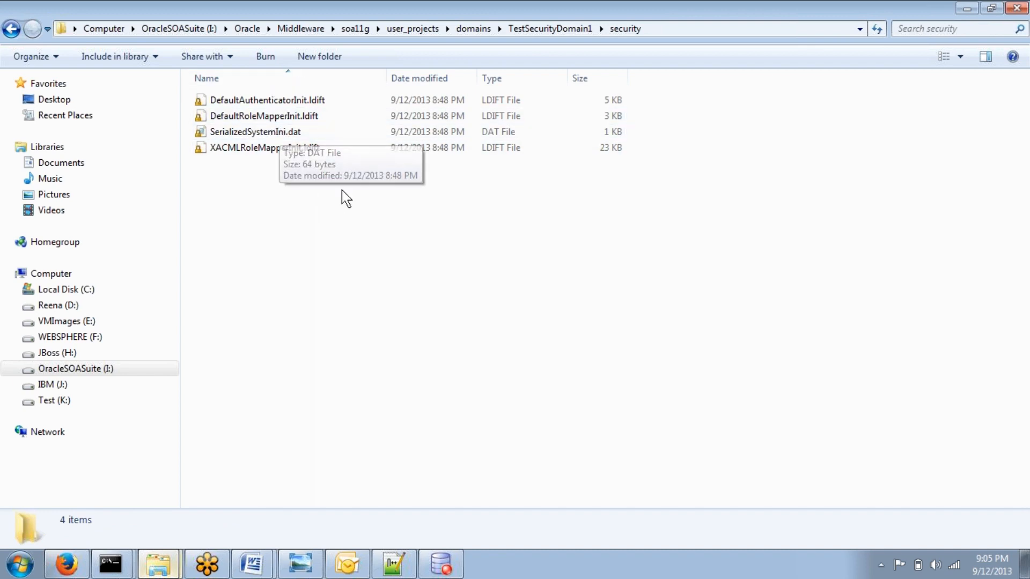
# Step: Select the security folder's initialization files and return to the domains folder
pyautogui.moveTo(343, 189); pyautogui.dragTo(204, 76)
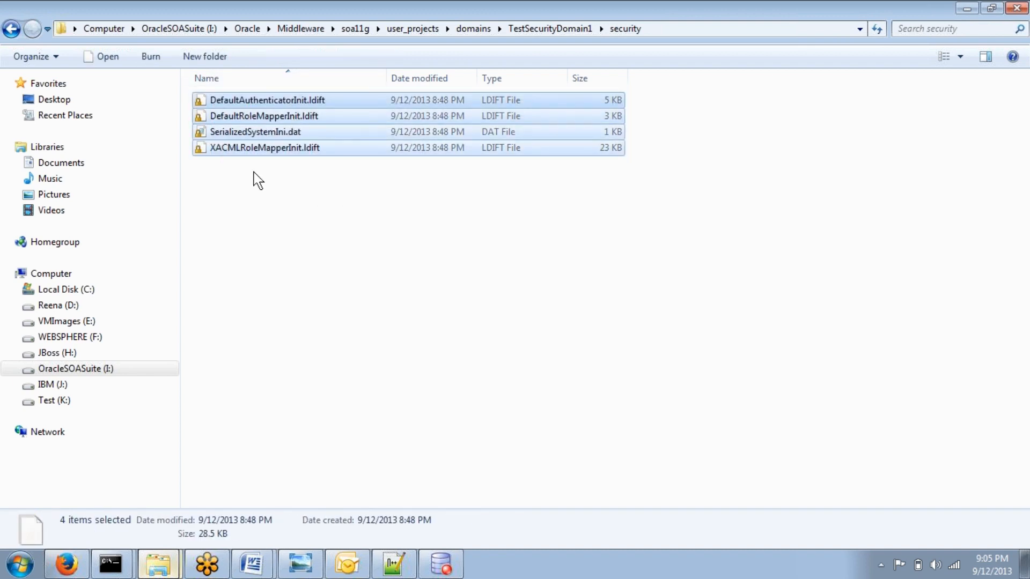
pyautogui.keyDown('ctrl'); pyautogui.click(278, 132); pyautogui.keyUp('ctrl')
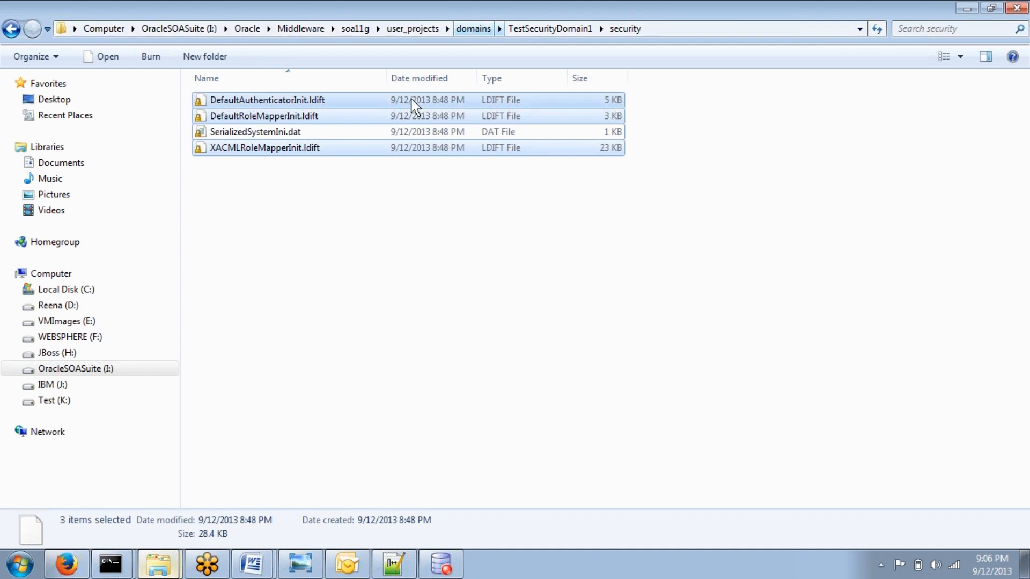
pyautogui.click(477, 32)
# Step: Switch to the WebLogic console and open the myrealm Providers tab
pyautogui.moveTo(134, 574)
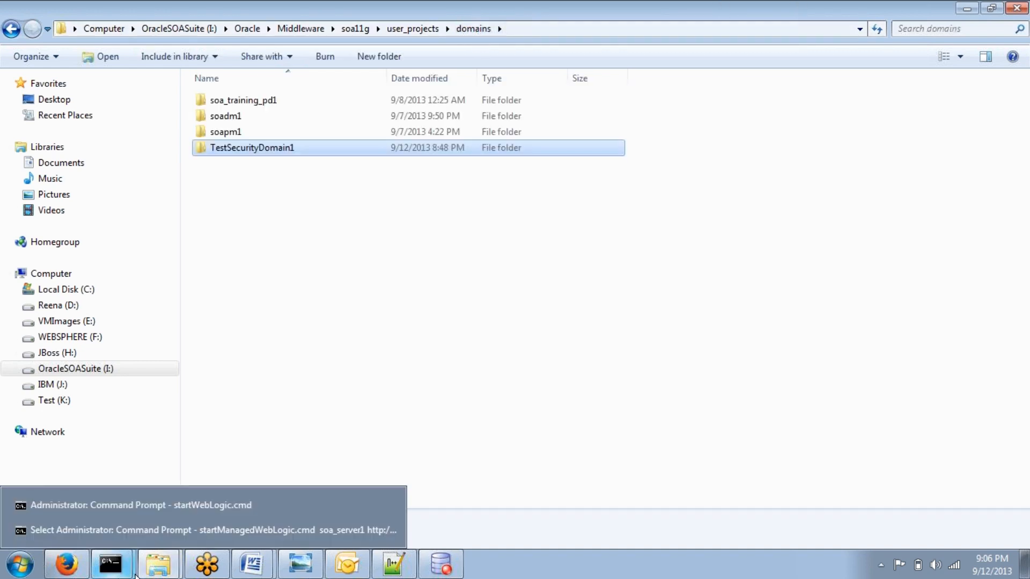
pyautogui.click(66, 564)
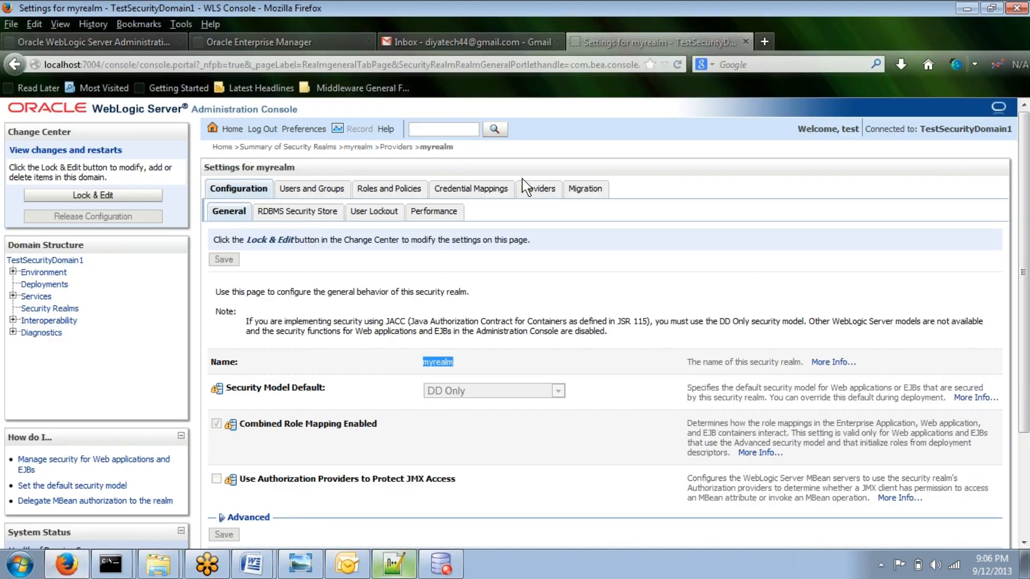
pyautogui.click(543, 192)
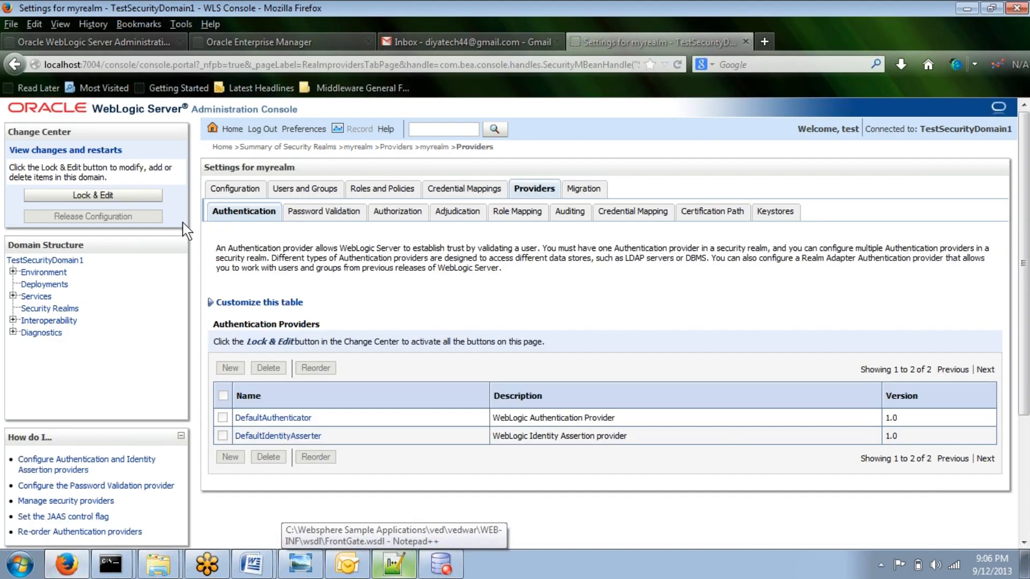
# Step: Review the Authentication, Password Validation and Certification Path provider lists
pyautogui.moveTo(212, 211); pyautogui.dragTo(268, 211)
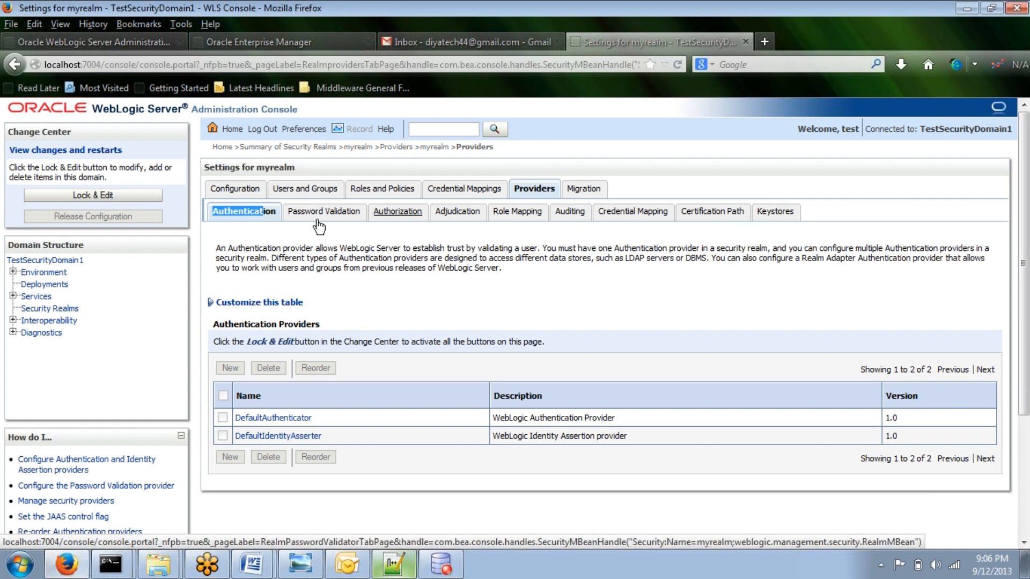
pyautogui.click(360, 216)
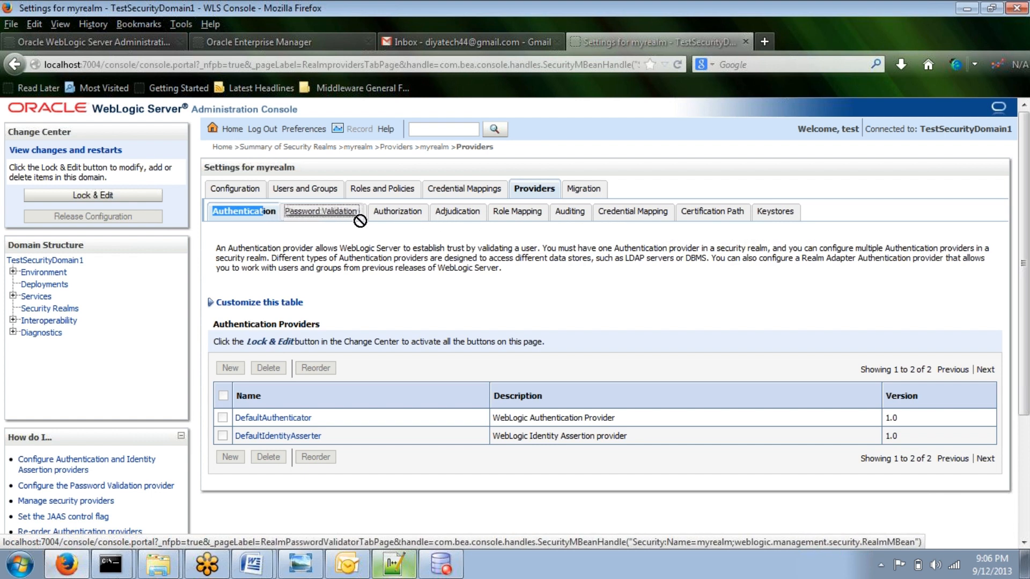
pyautogui.click(343, 214)
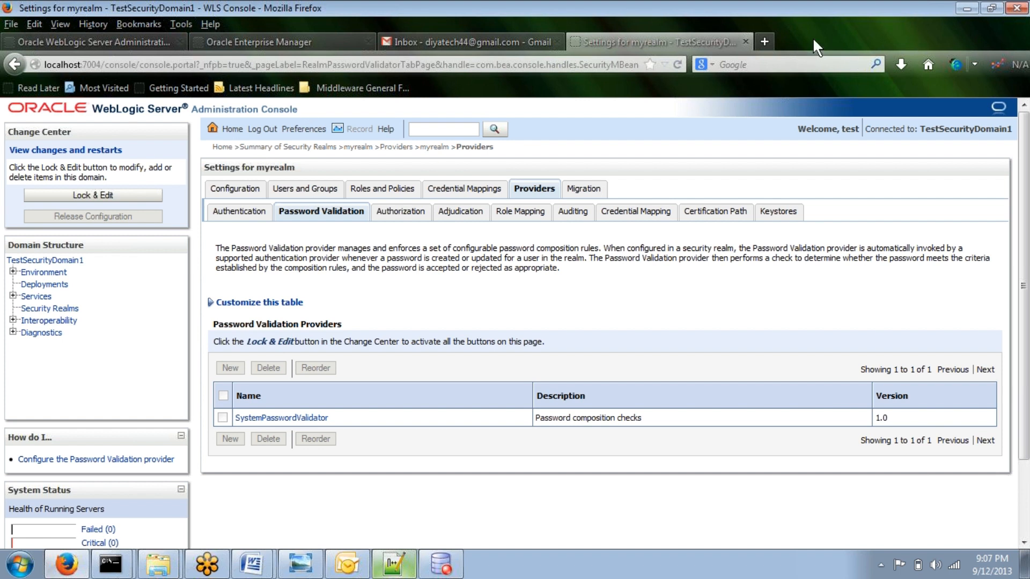
pyautogui.click(730, 217)
# Step: Lock the configuration for editing and open the realm's Users and Groups tab
pyautogui.click(95, 195)
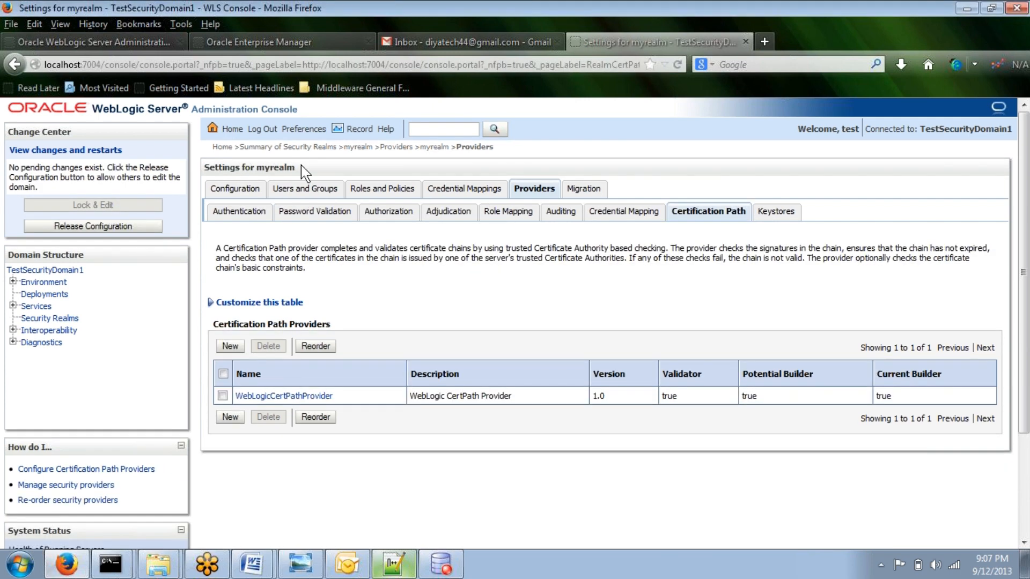
pyautogui.click(294, 190)
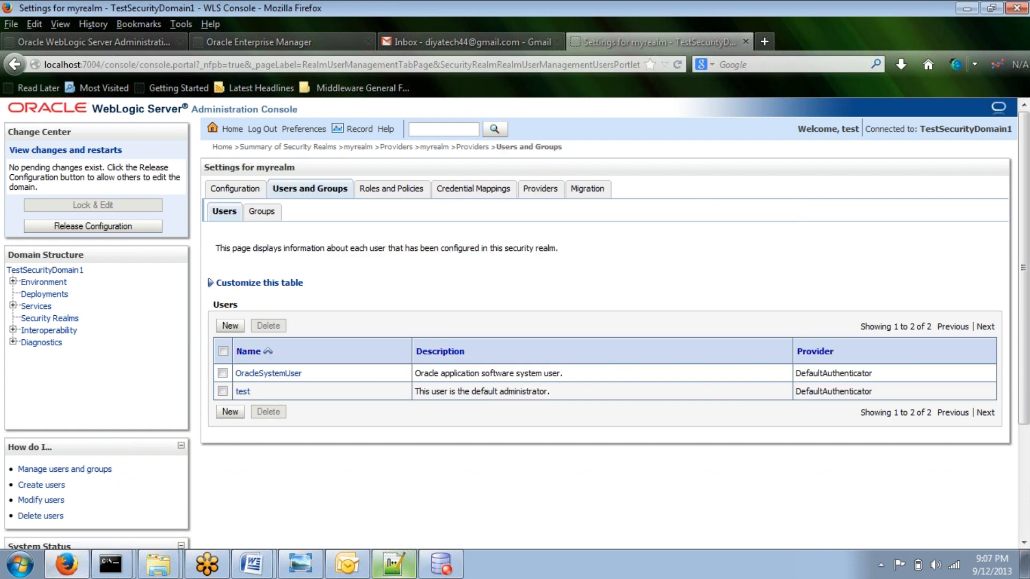
# Step: Highlight the settings heading and switch to the Security.doc notes document
pyautogui.moveTo(204, 168); pyautogui.dragTo(256, 168)
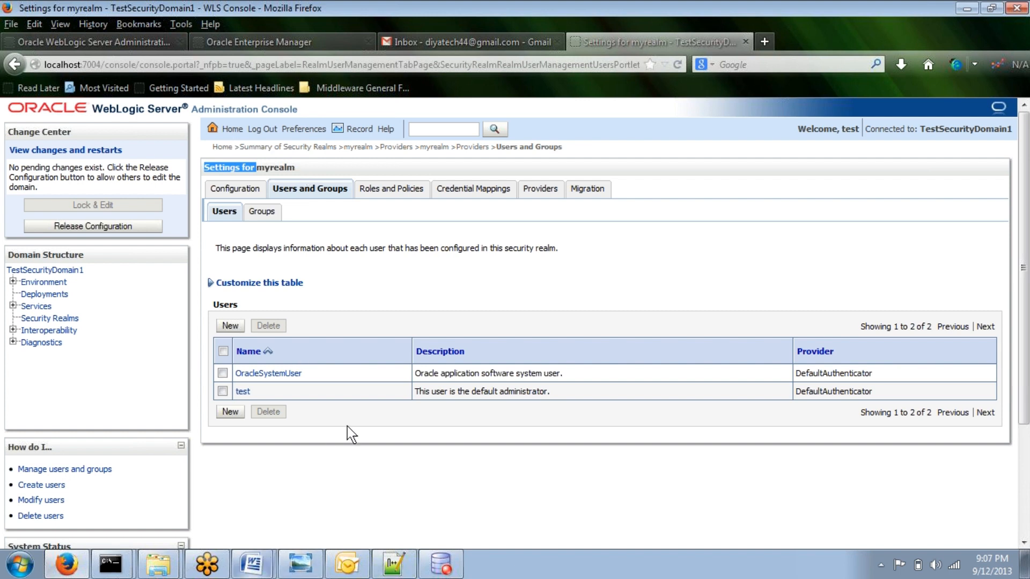
pyautogui.click(255, 565)
pyautogui.click(255, 506)
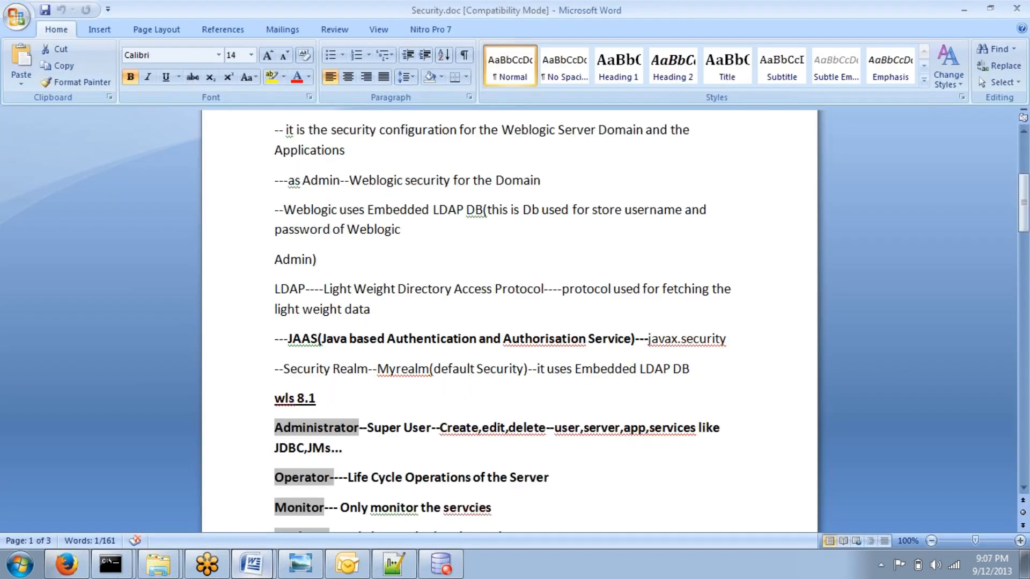
# Step: Highlight the Server Security, Application Security and Web Security (SSL) headings, then minimize the document
pyautogui.scroll(5, 509, 321)
pyautogui.moveTo(412, 236); pyautogui.dragTo(327, 236)
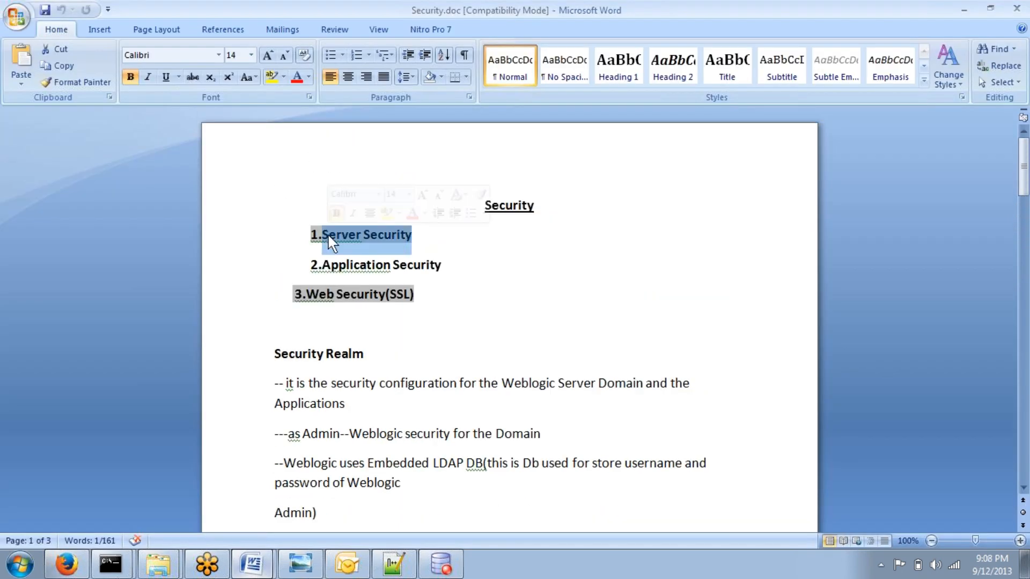
pyautogui.moveTo(415, 294); pyautogui.dragTo(294, 295)
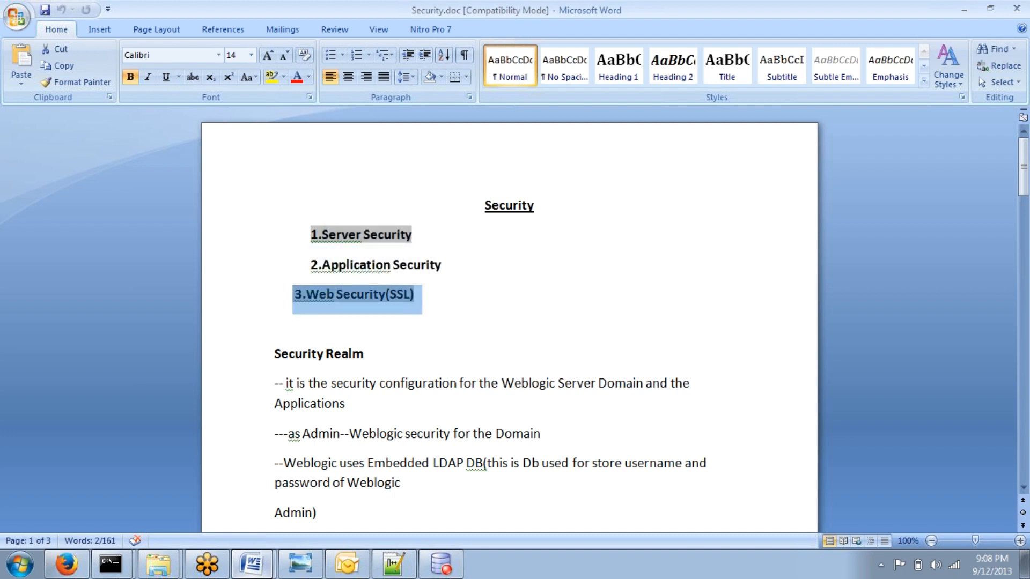
pyautogui.moveTo(442, 265); pyautogui.dragTo(321, 265)
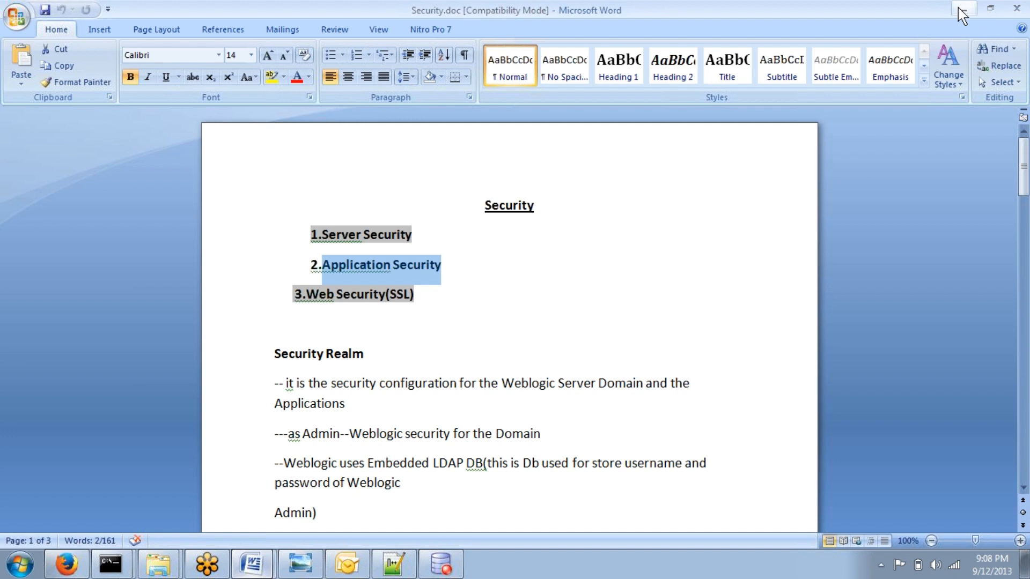
pyautogui.click(1022, 30)
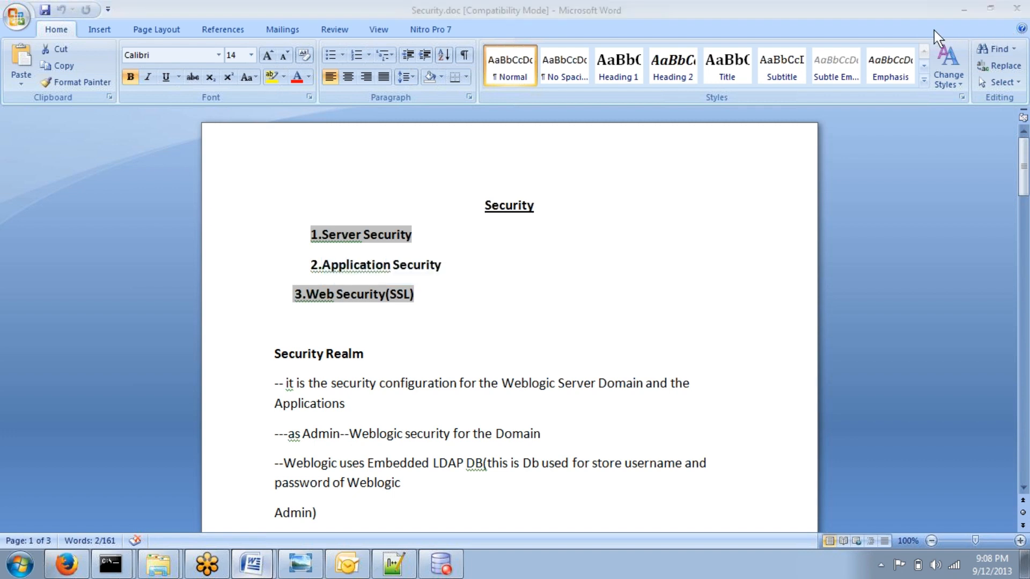
pyautogui.click(964, 9)
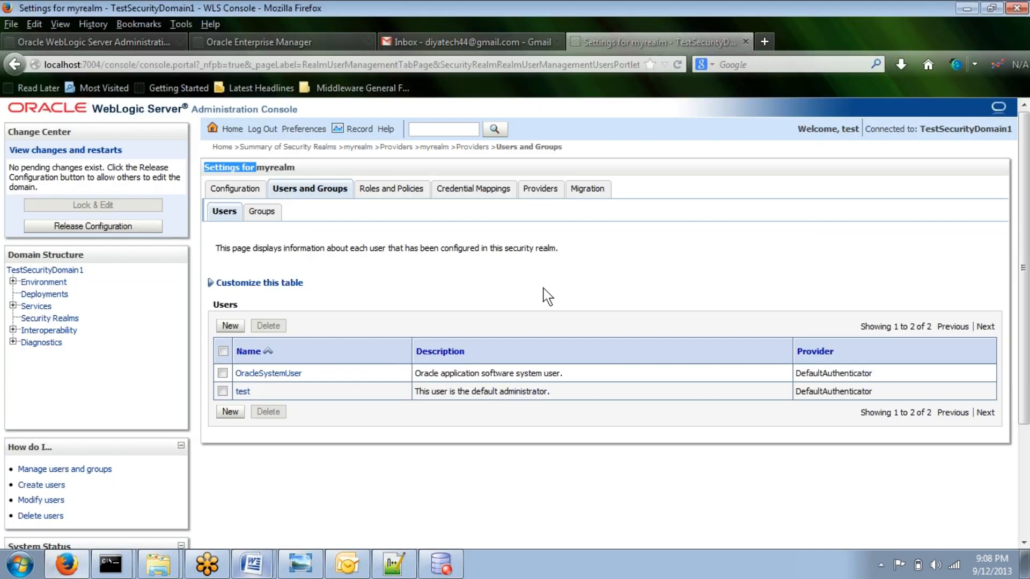
# Step: Review the realm's users list, then open the Groups subtab
pyautogui.click(392, 192)
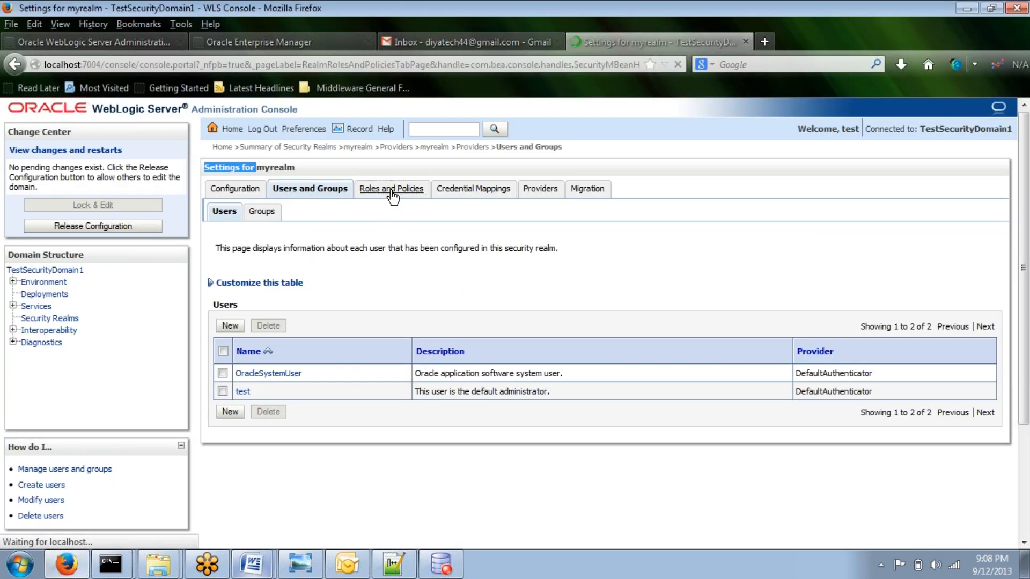
pyautogui.click(319, 194)
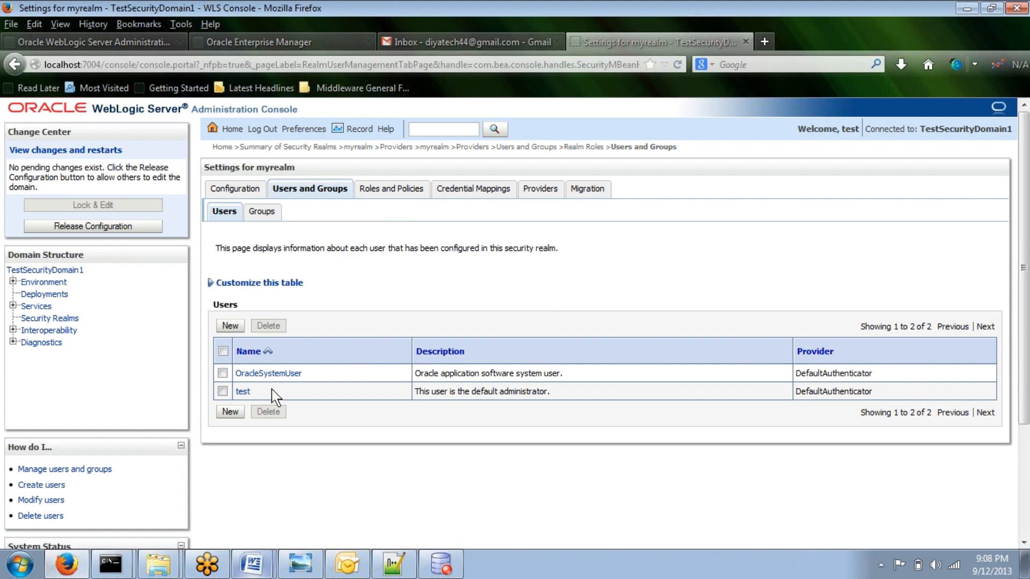
pyautogui.moveTo(263, 393); pyautogui.dragTo(224, 395)
pyautogui.click(261, 212)
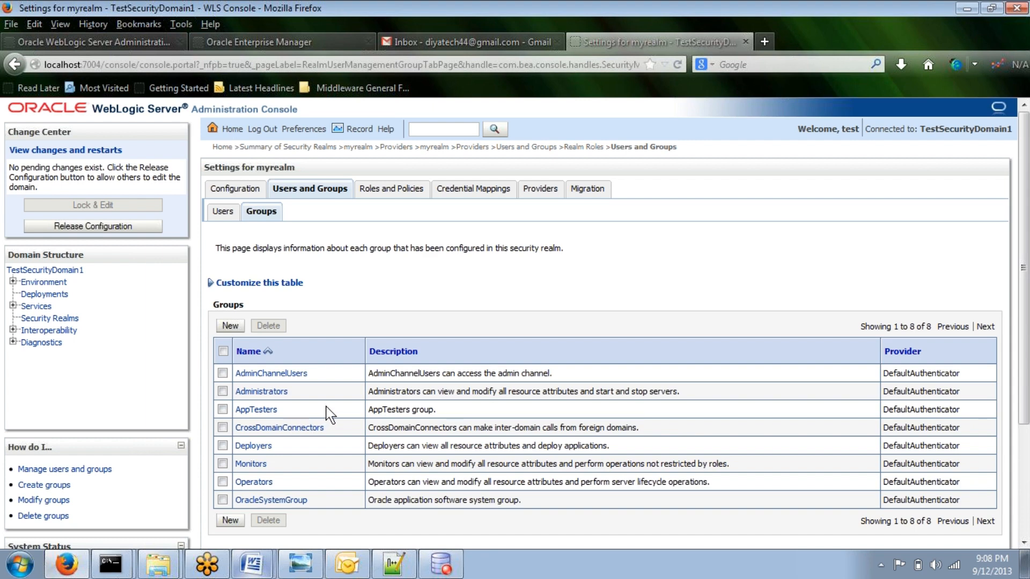
# Step: Highlight each group name in the realm's Groups list to review the default groups
pyautogui.scroll(-3, 331, 414)
pyautogui.moveTo(292, 306); pyautogui.dragTo(246, 311)
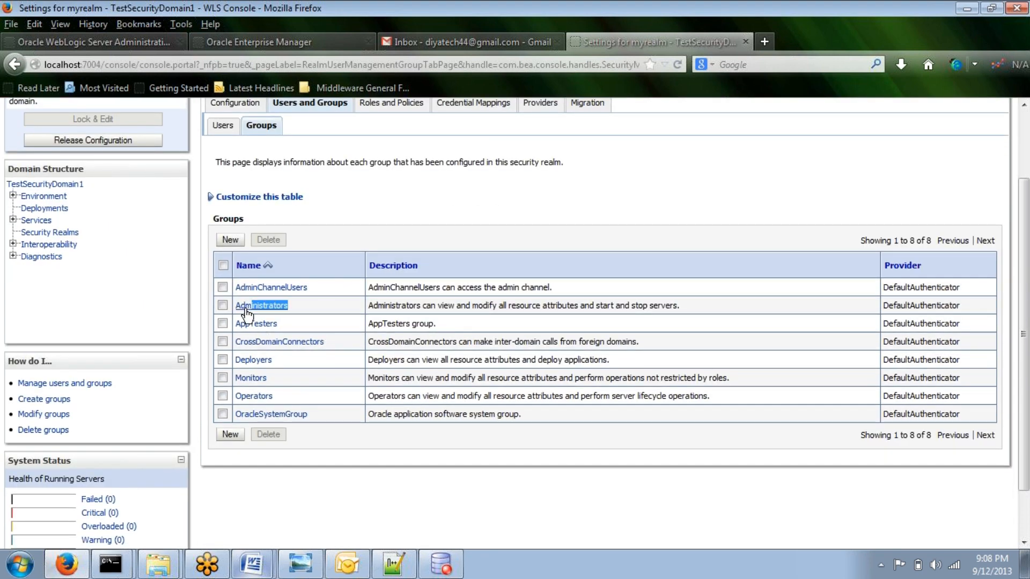
pyautogui.moveTo(274, 360); pyautogui.dragTo(218, 359)
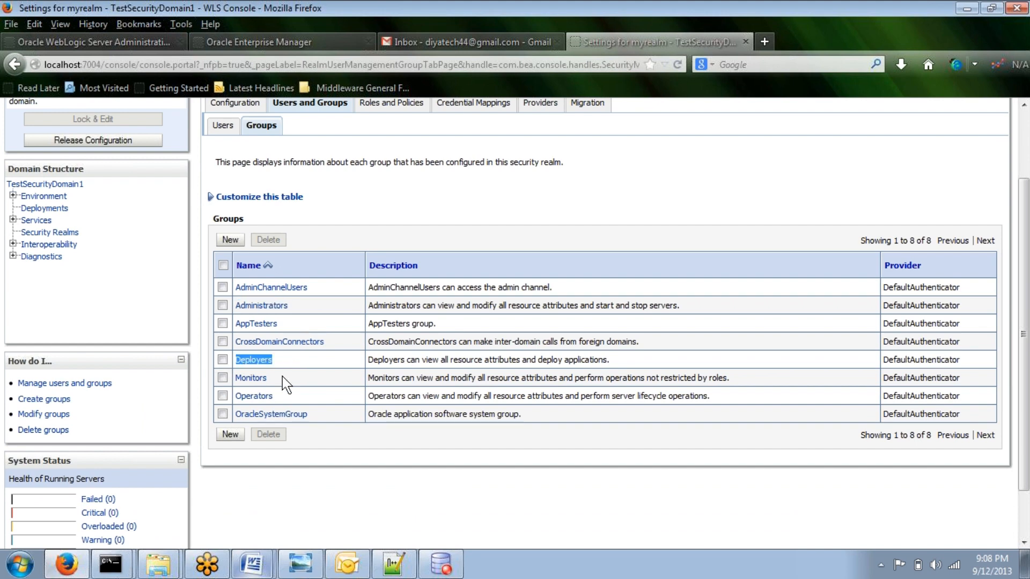
pyautogui.moveTo(277, 379); pyautogui.dragTo(222, 380)
pyautogui.moveTo(288, 396); pyautogui.dragTo(226, 394)
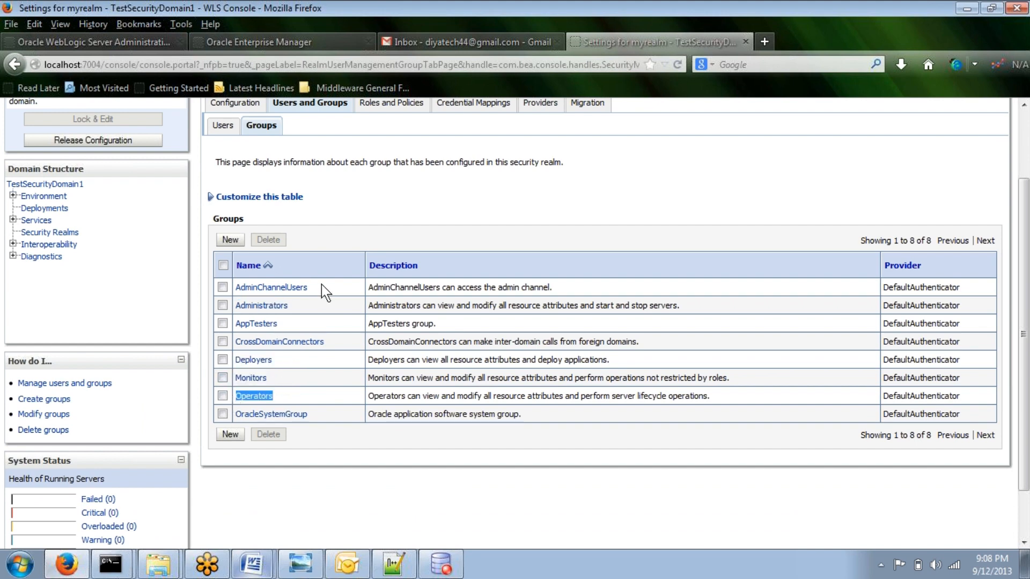
pyautogui.moveTo(321, 284); pyautogui.dragTo(212, 286)
pyautogui.moveTo(283, 324); pyautogui.dragTo(223, 322)
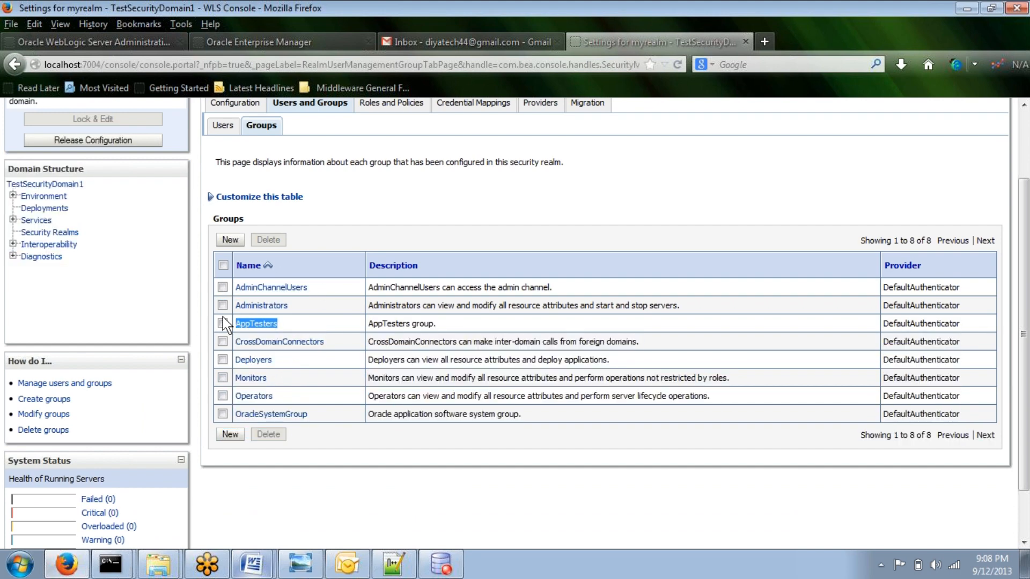
pyautogui.moveTo(327, 344); pyautogui.dragTo(224, 344)
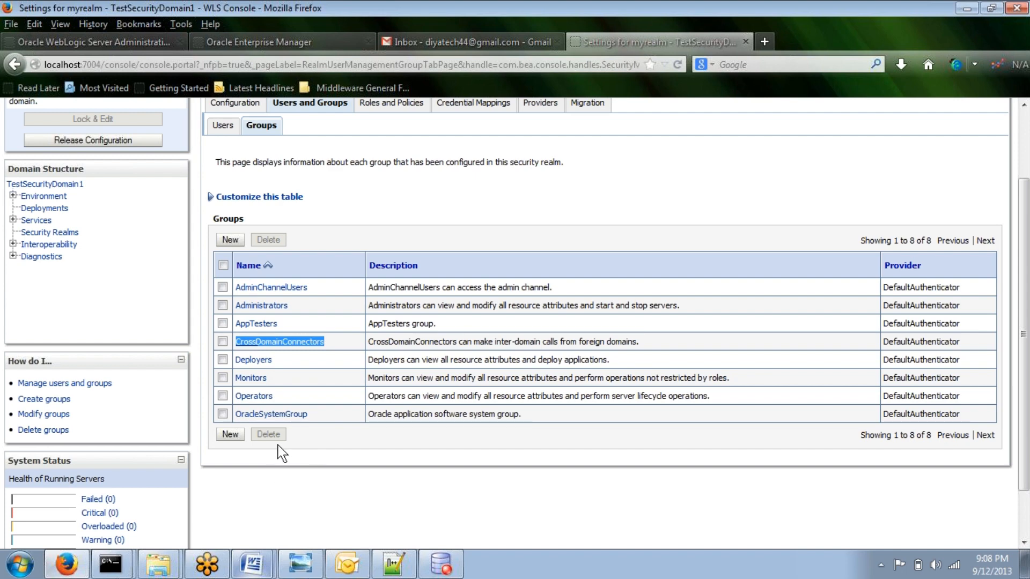
pyautogui.moveTo(323, 416); pyautogui.dragTo(232, 423)
pyautogui.scroll(3, 327, 257)
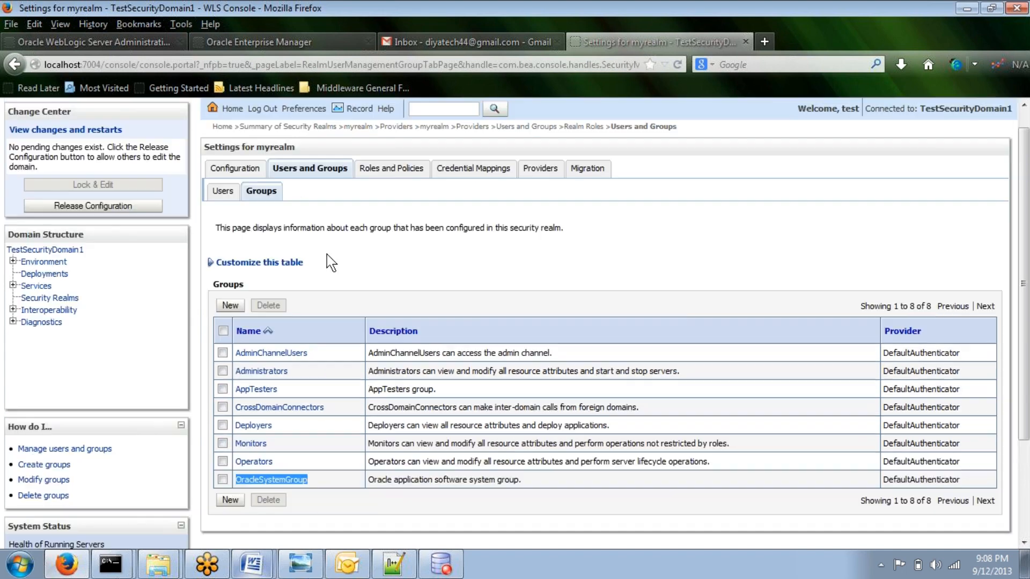
# Step: Create a new user named t1 with the DefaultAuthenticator provider, entering and confirming the account password
pyautogui.click(219, 213)
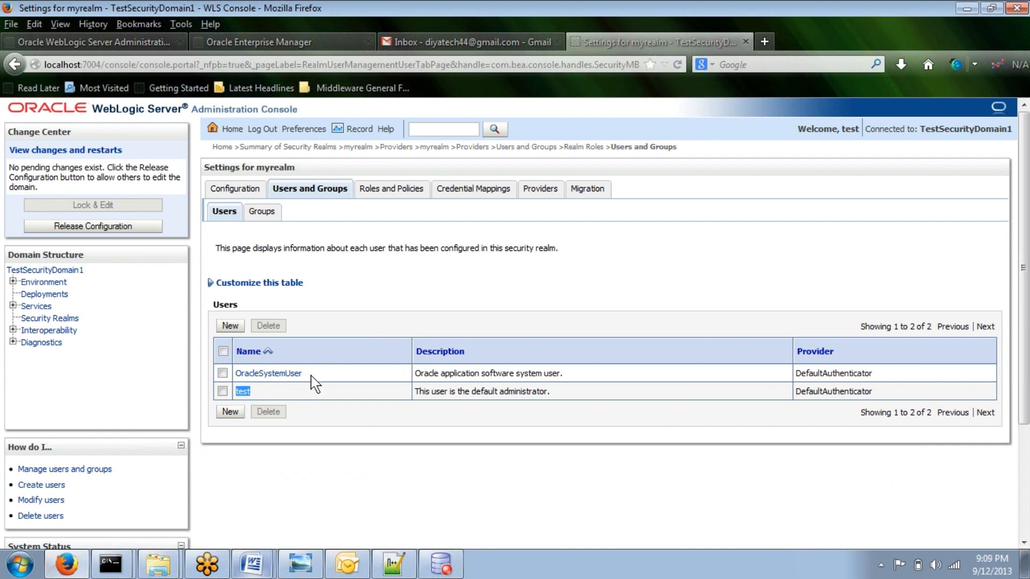
pyautogui.click(230, 326)
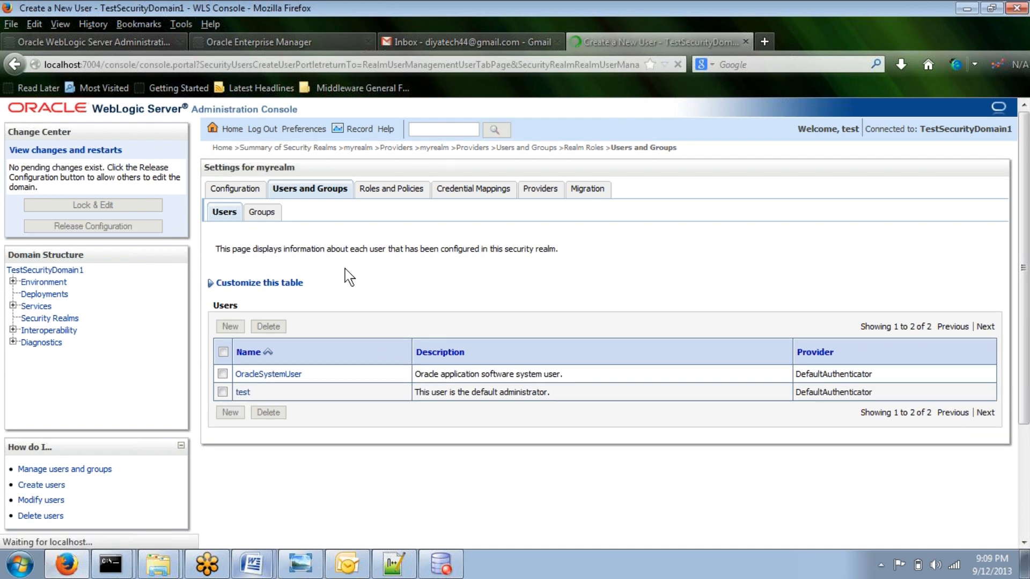
pyautogui.write('t')
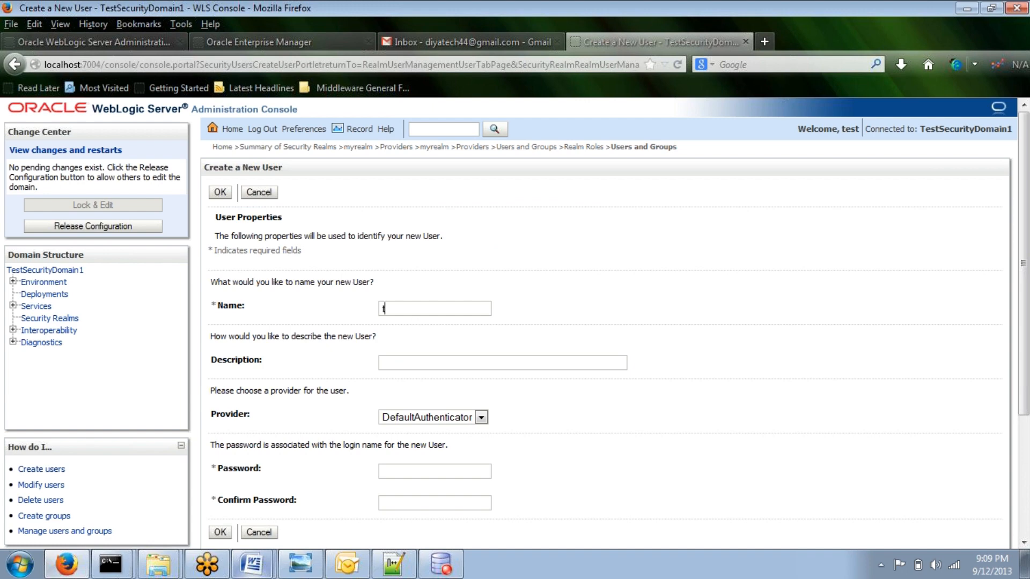
pyautogui.write('1')
pyautogui.scroll(-5, 444, 322)
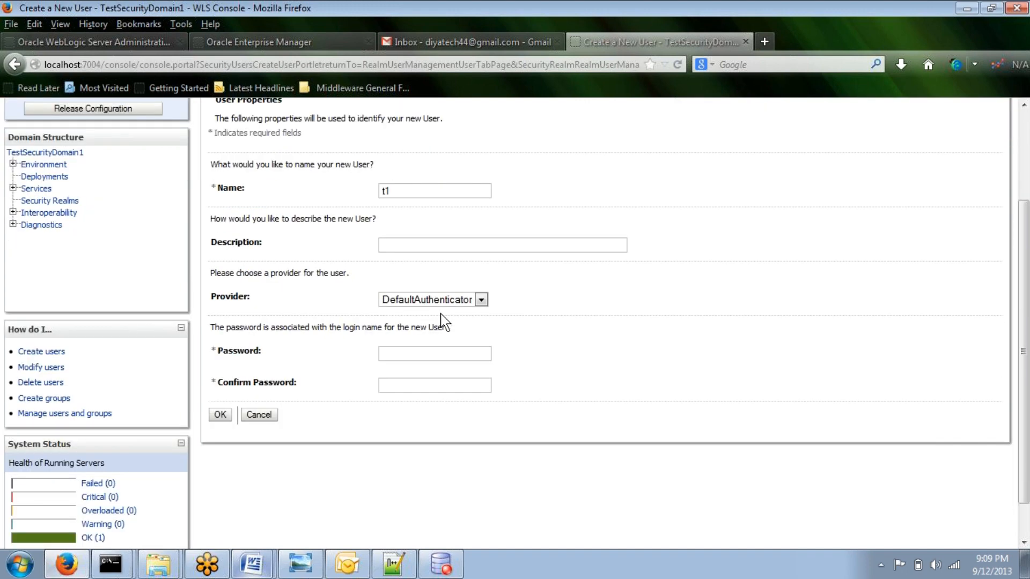
pyautogui.click(469, 260)
pyautogui.click(470, 272)
pyautogui.press('Tab')
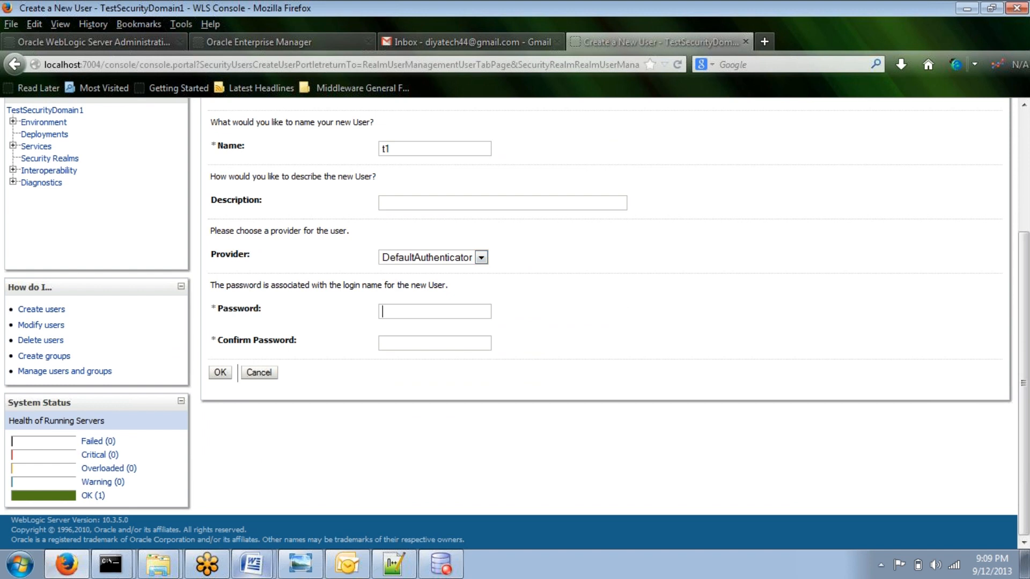
pyautogui.write('welcome1welcome1')
pyautogui.click(220, 372)
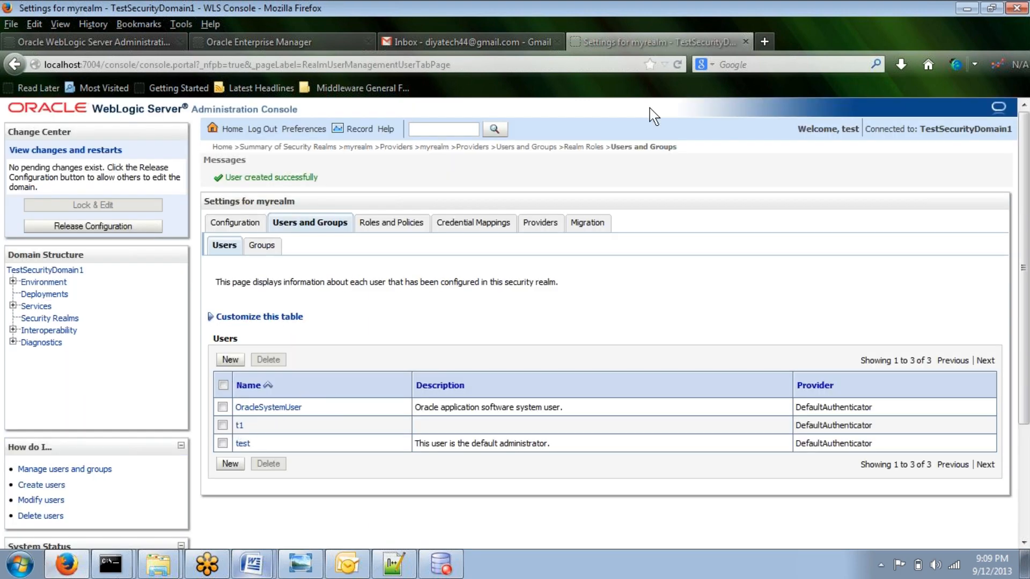
# Step: Log out of the console and try to log in as user t1 with its password
pyautogui.click(270, 132)
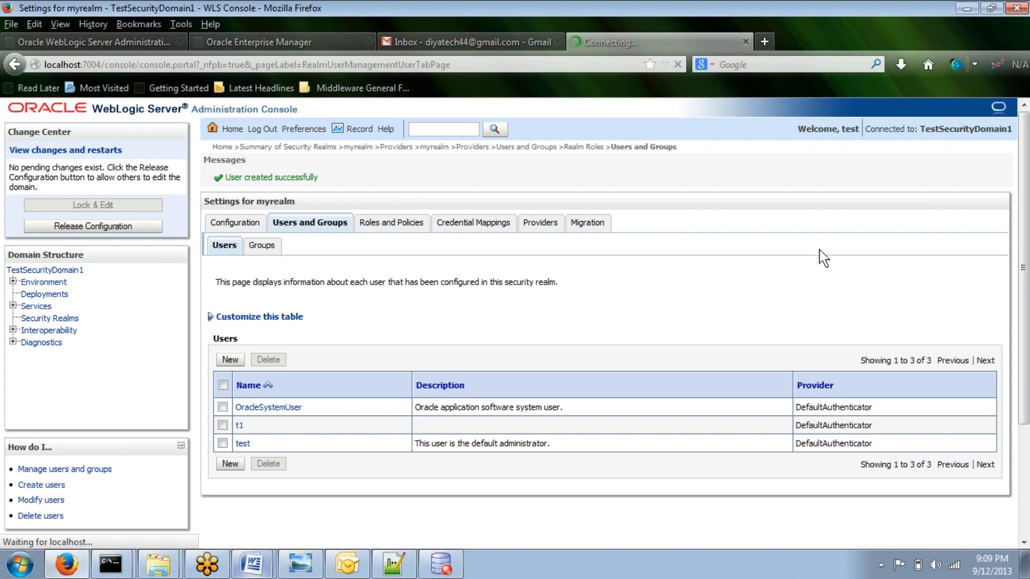
pyautogui.write('t1')
pyautogui.press('Tab')
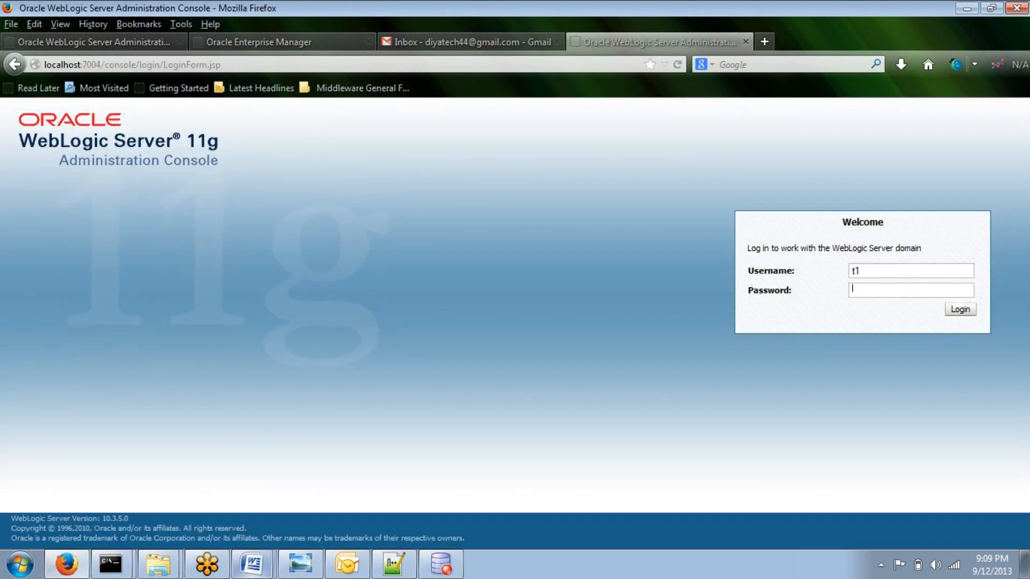
pyautogui.write('welcome1')
pyautogui.press('Return')
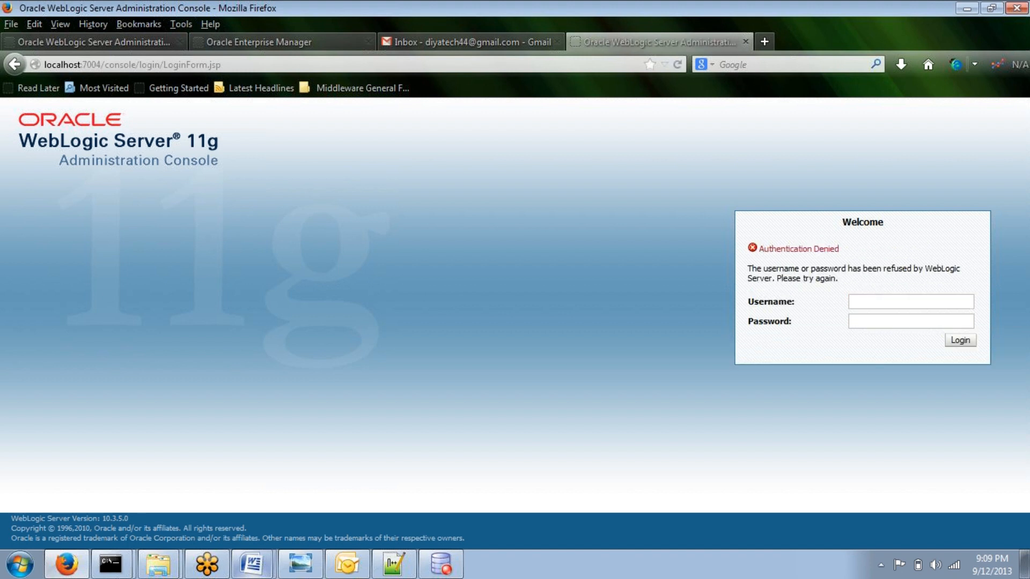
# Step: Enter the username t1 and its password again on the login form
pyautogui.write('t1welco')
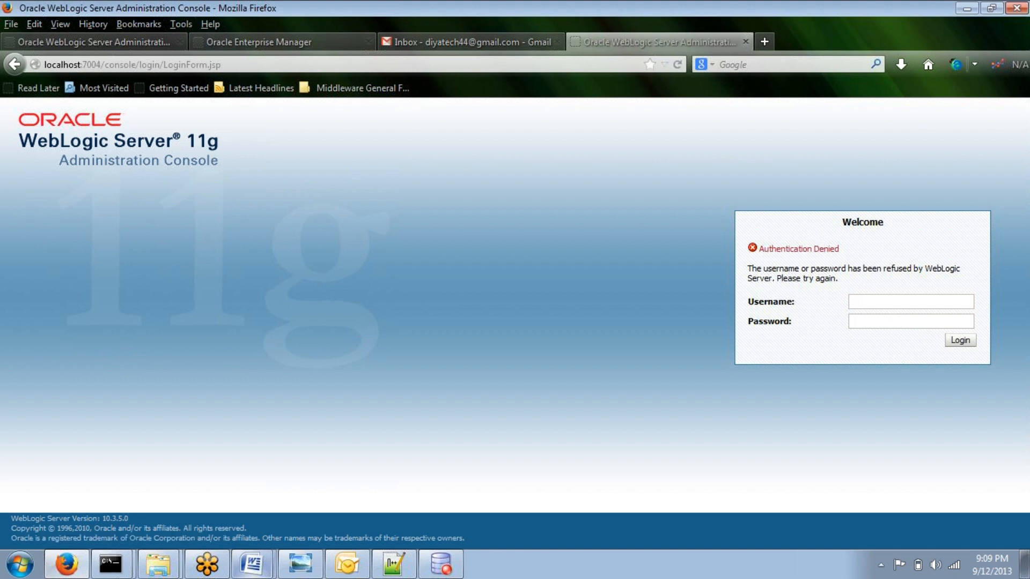
# Step: Log in to the console as the administrator test with the account password
pyautogui.click(853, 302)
pyautogui.write('test')
pyautogui.press('Tab')
pyautogui.write('welcome1')
pyautogui.press('Return')
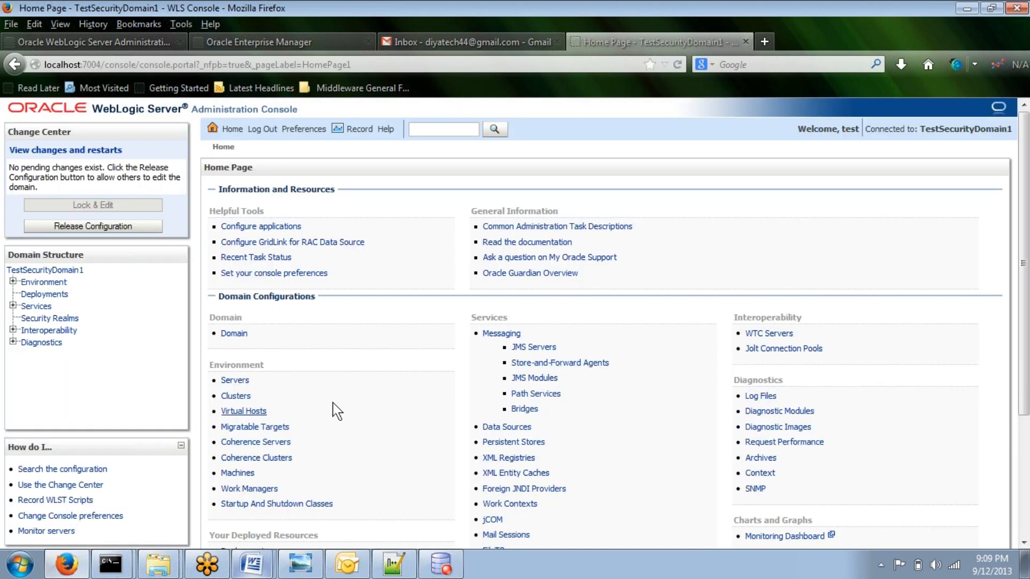
# Step: Open user t1 from myrealm's Users and Groups list and review its General, Passwords and Attributes pages
pyautogui.scroll(-3, 335, 413)
pyautogui.click(263, 442)
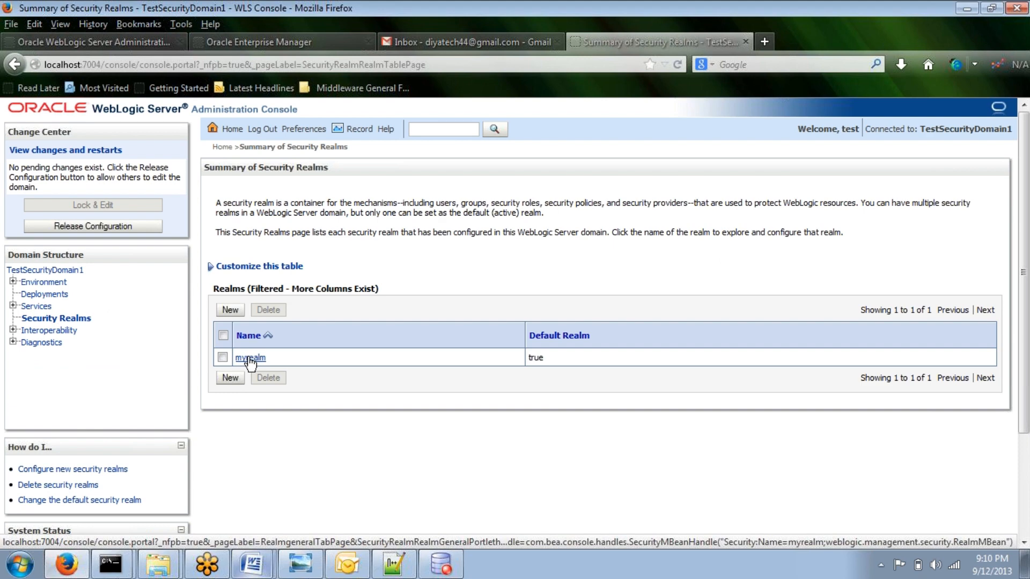
pyautogui.click(251, 358)
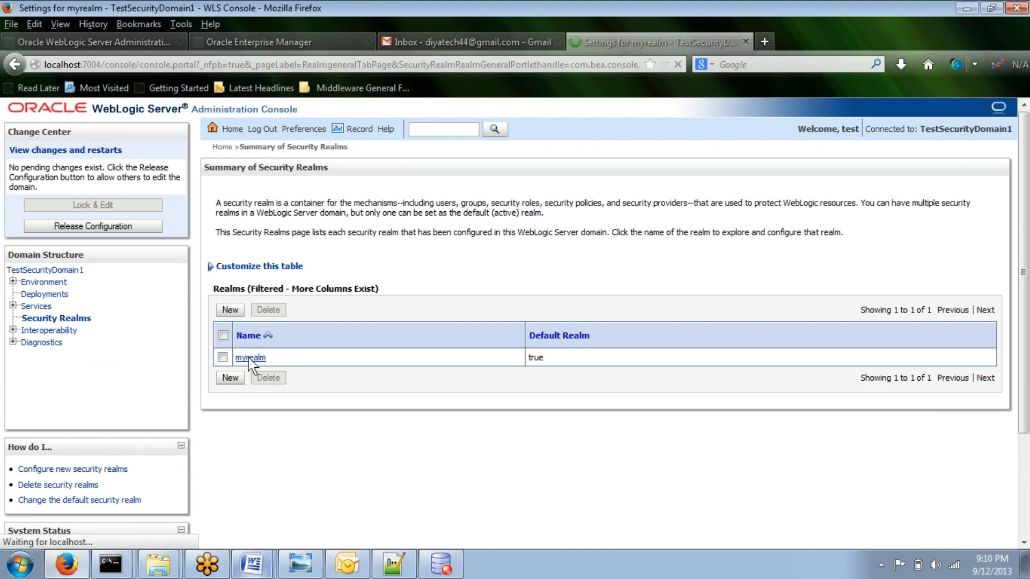
pyautogui.click(311, 189)
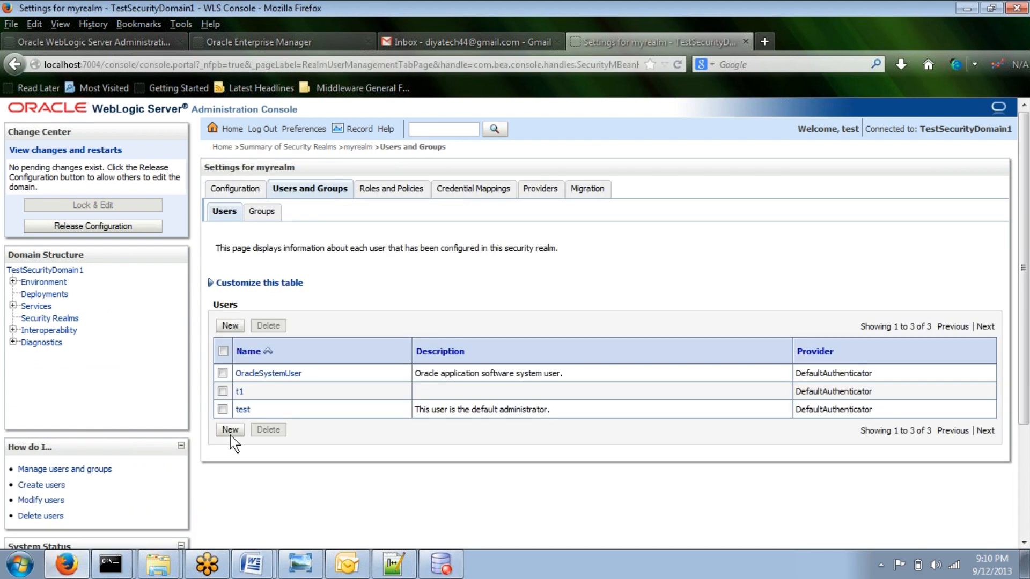
pyautogui.click(239, 392)
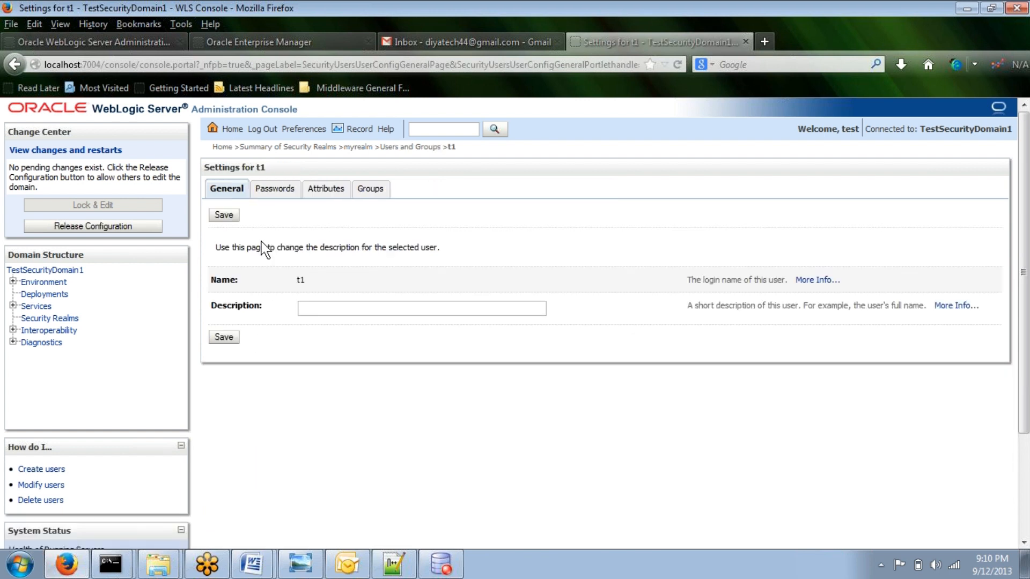
pyautogui.click(277, 189)
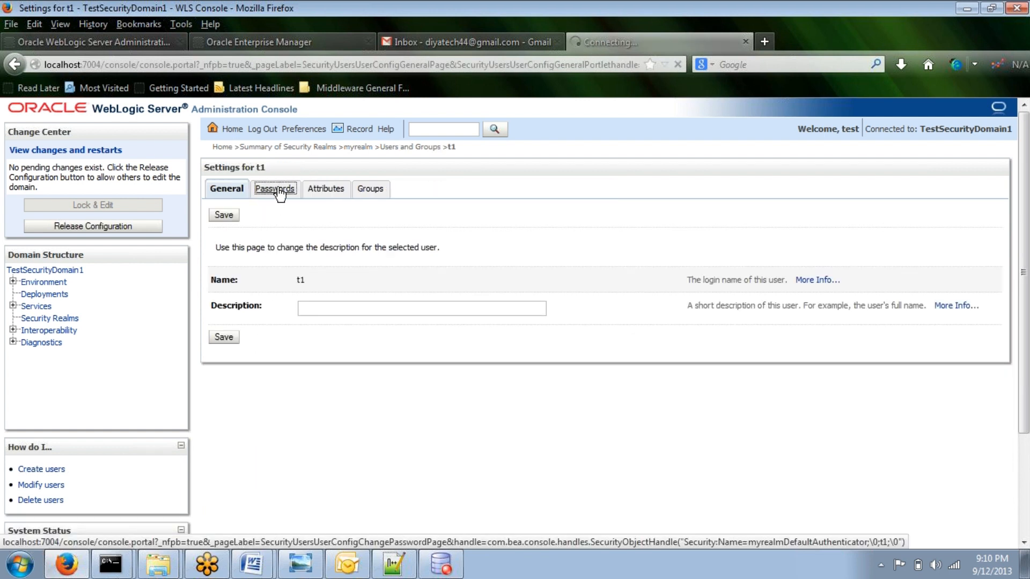
pyautogui.click(337, 191)
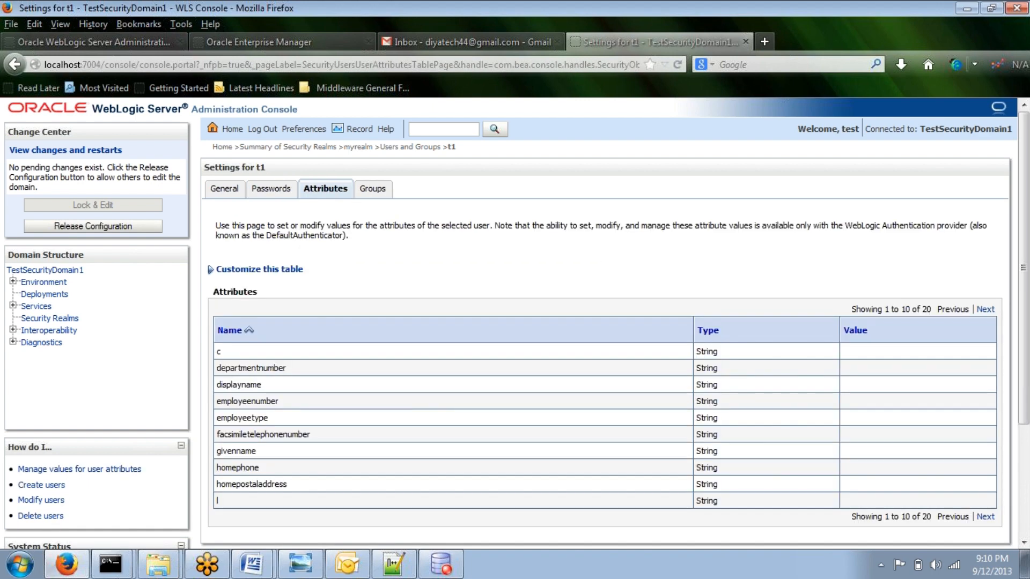
# Step: Add user t1 to the Operators parent group and save the membership
pyautogui.click(381, 191)
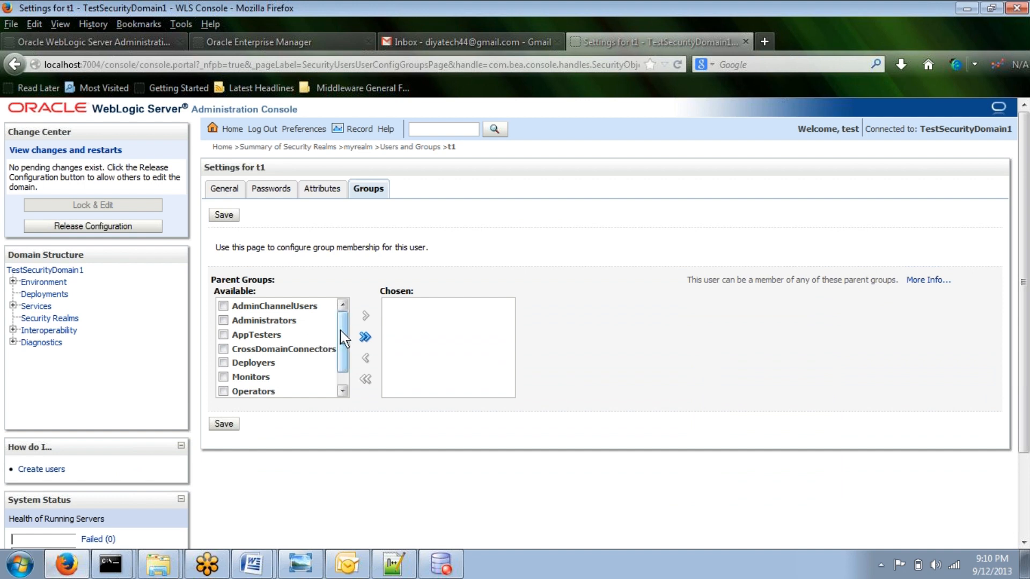
pyautogui.moveTo(340, 334); pyautogui.dragTo(342, 352)
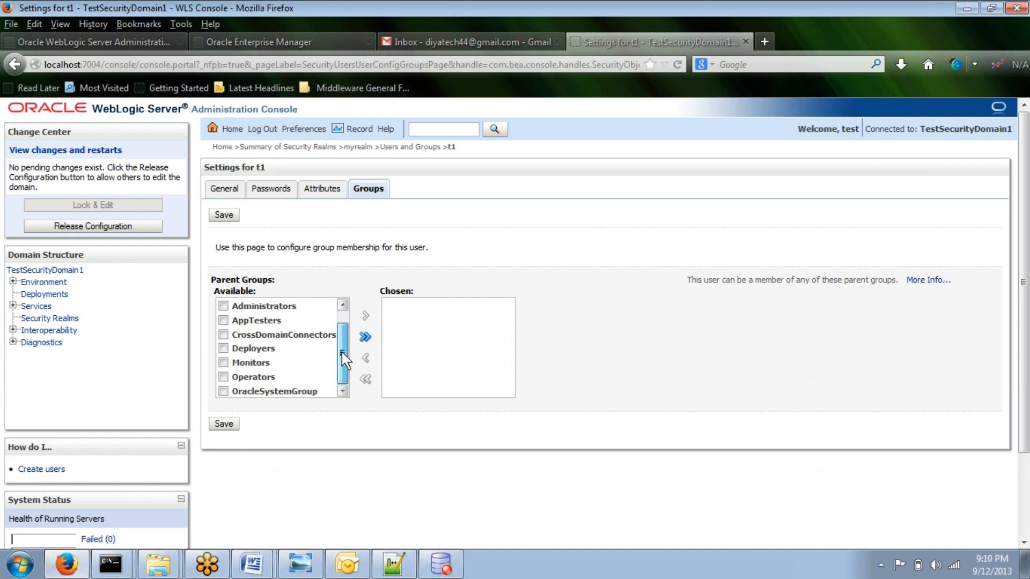
pyautogui.click(225, 379)
pyautogui.click(224, 379)
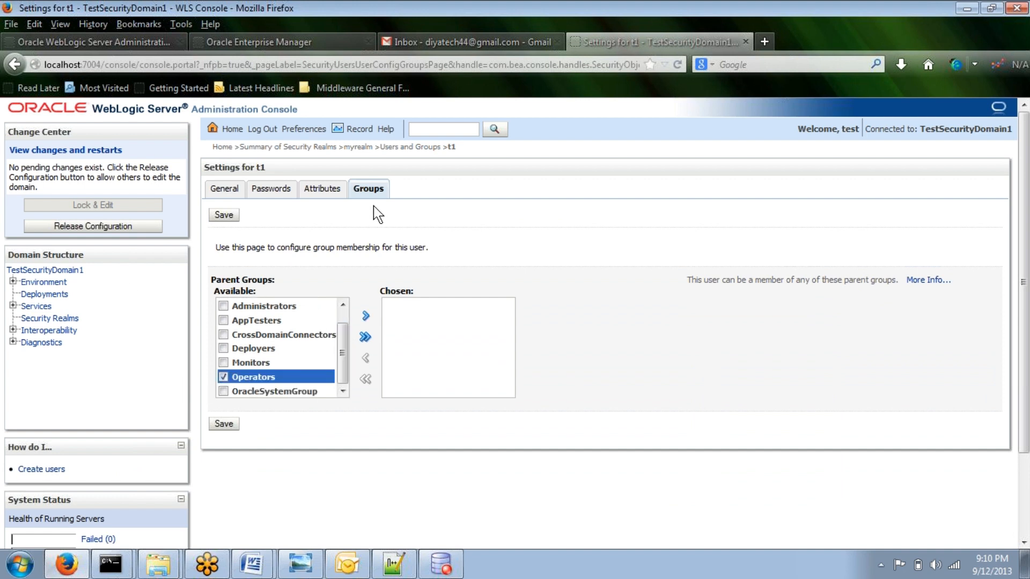
pyautogui.click(367, 316)
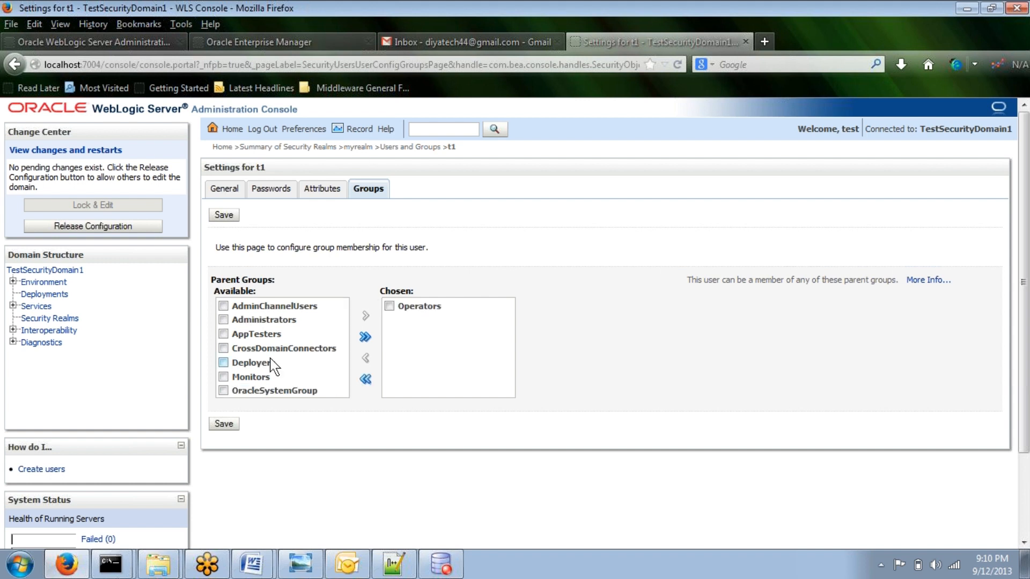
pyautogui.click(224, 424)
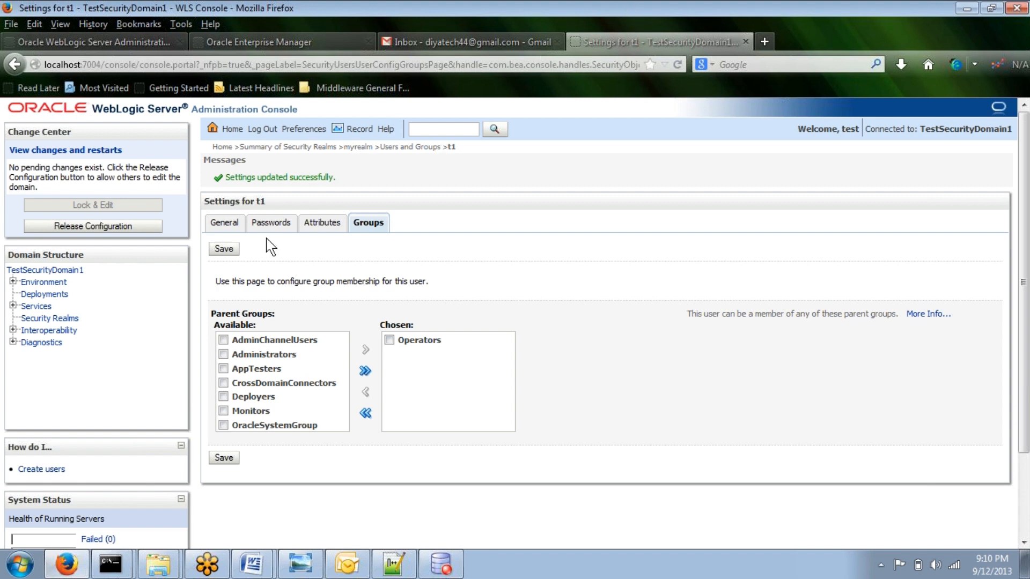
pyautogui.click(227, 249)
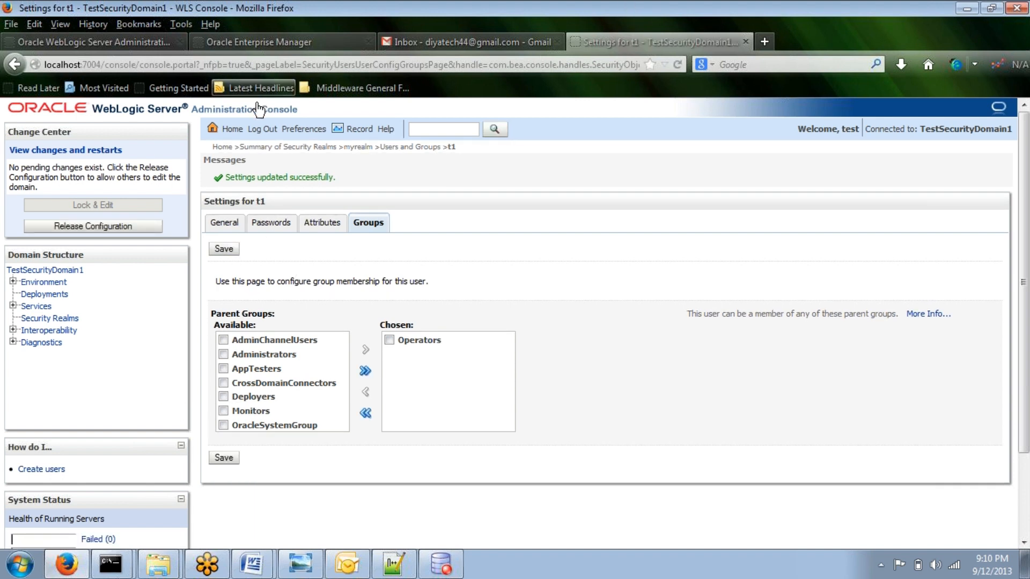
# Step: Log out of the administrator session and continue as user t1, highlighting the Change Center lock note
pyautogui.click(262, 131)
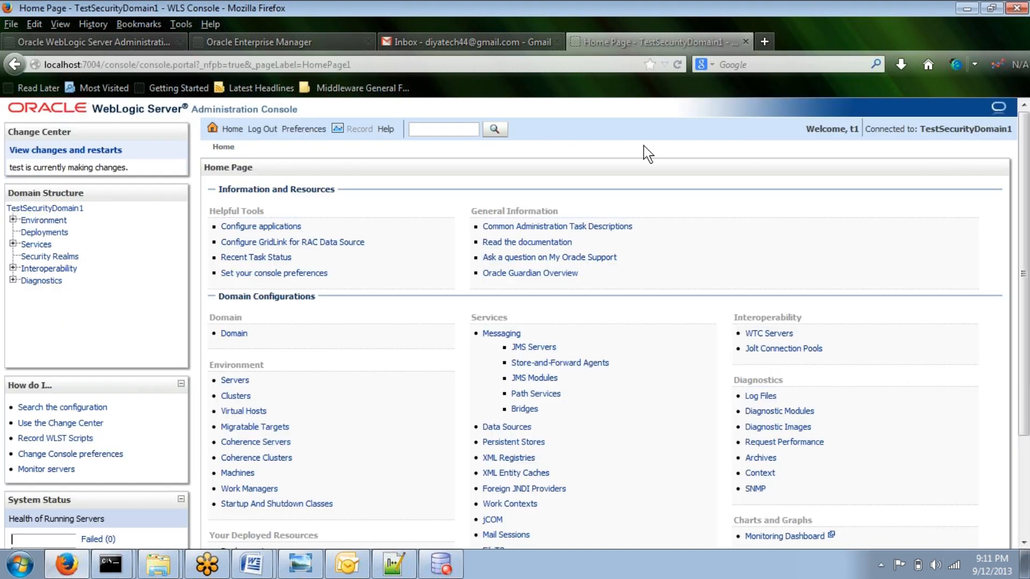
pyautogui.moveTo(163, 168); pyautogui.dragTo(1, 164)
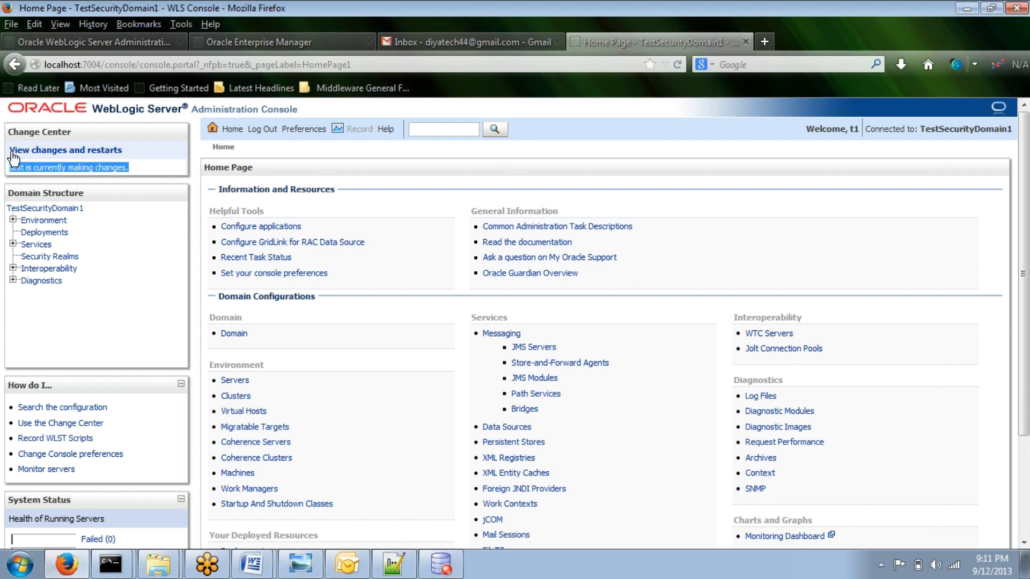
# Step: As t1, open the Servers summary and inspect the Take Lock & Edit note and AdminServer's Control tab
pyautogui.click(13, 220)
pyautogui.click(51, 233)
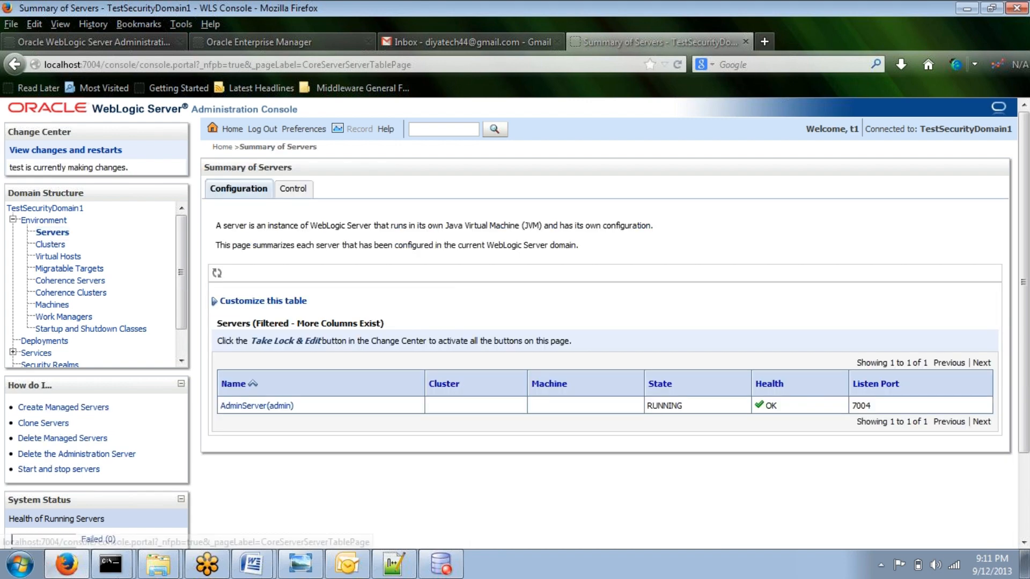
pyautogui.moveTo(250, 341); pyautogui.dragTo(321, 340)
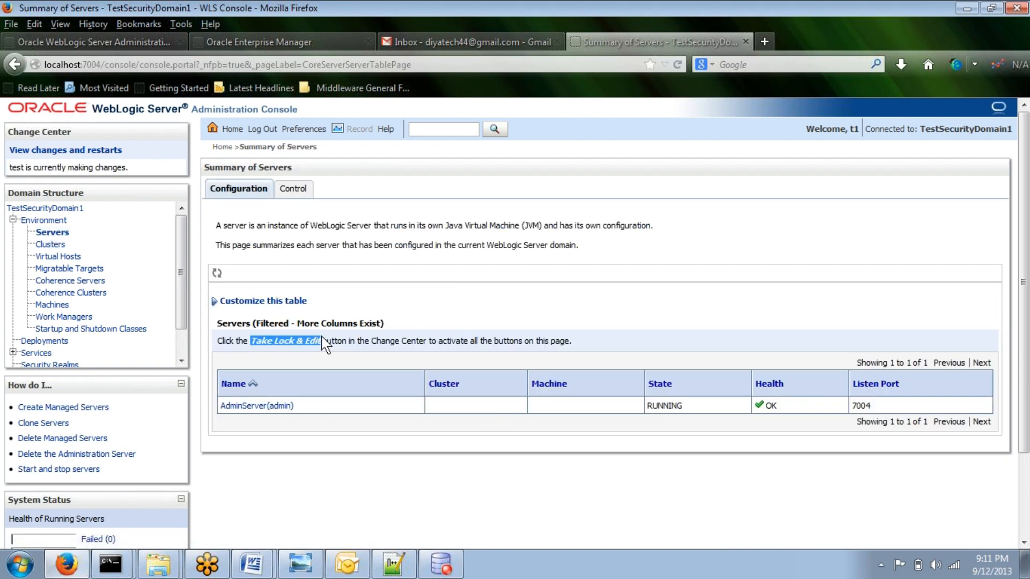
pyautogui.click(307, 191)
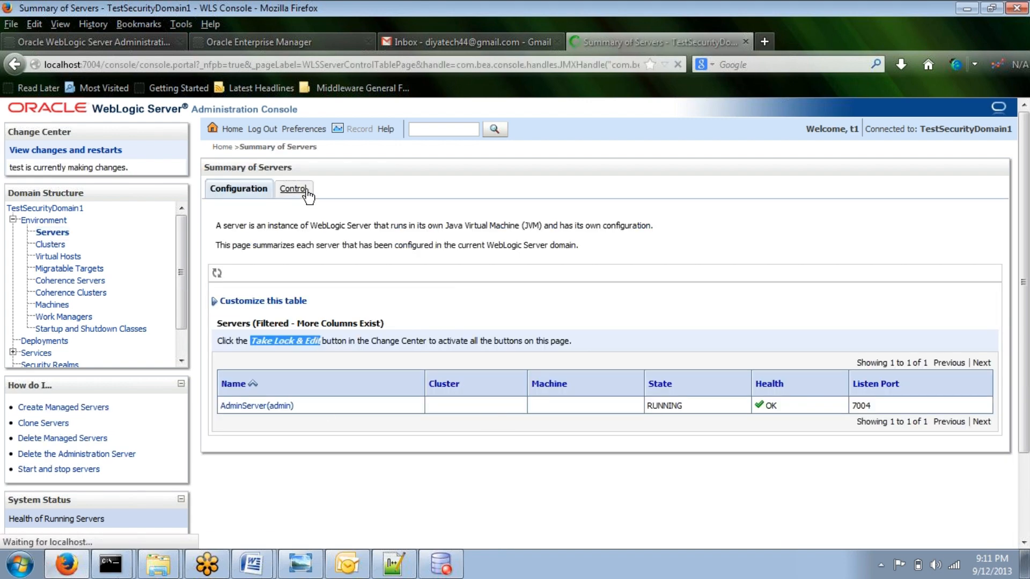
pyautogui.click(226, 381)
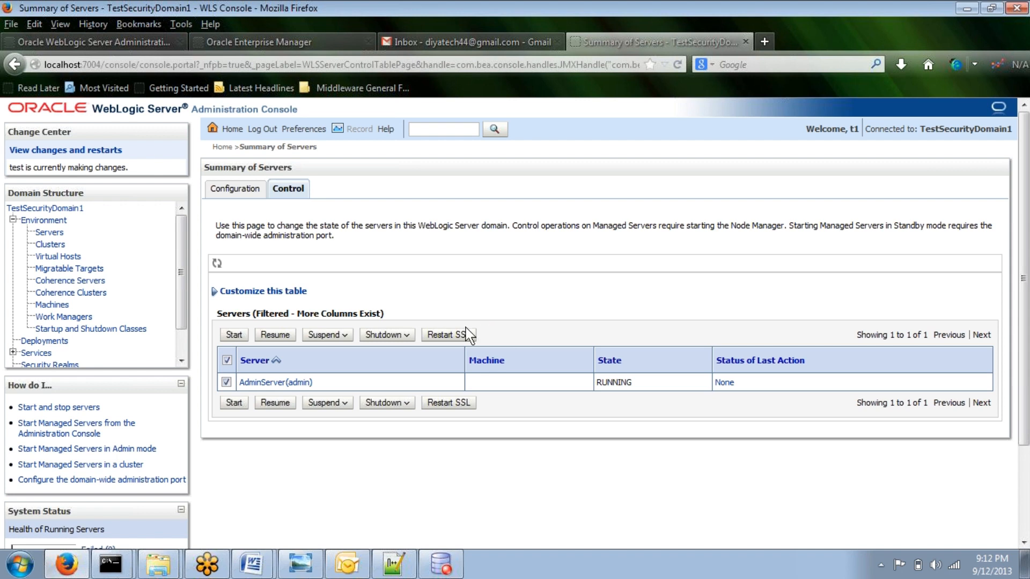
# Step: Browse Clusters, Deployments, Data Sources, Security Realms and myrealm's Users and Groups as user t1
pyautogui.click(57, 244)
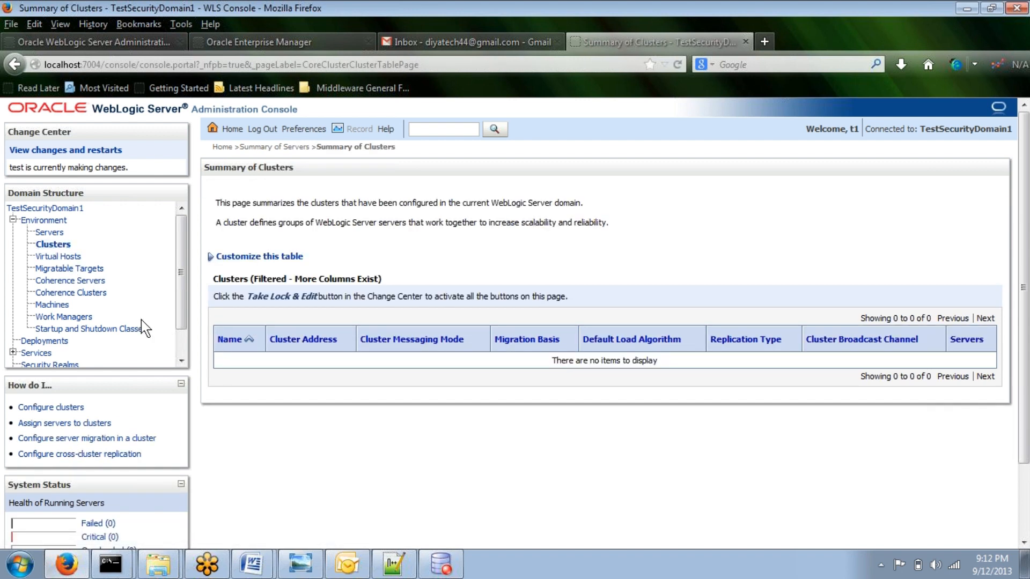
pyautogui.click(61, 348)
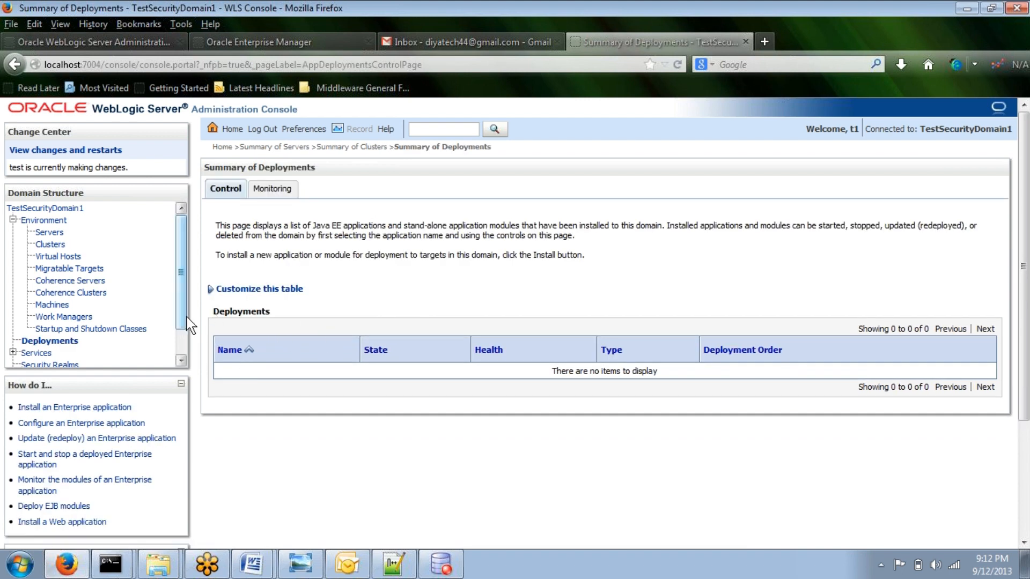
pyautogui.moveTo(180, 285); pyautogui.dragTo(183, 348)
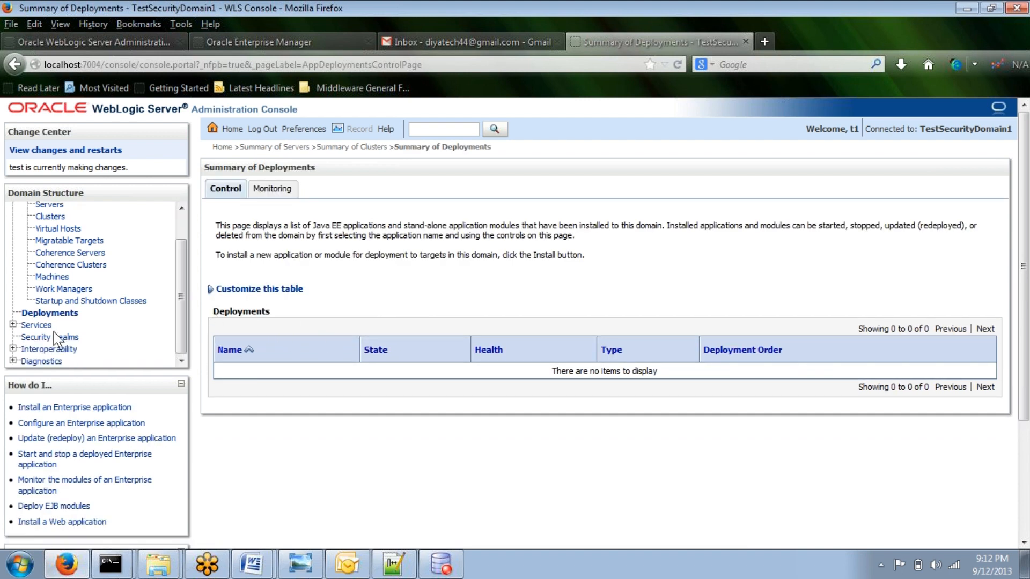
pyautogui.click(13, 325)
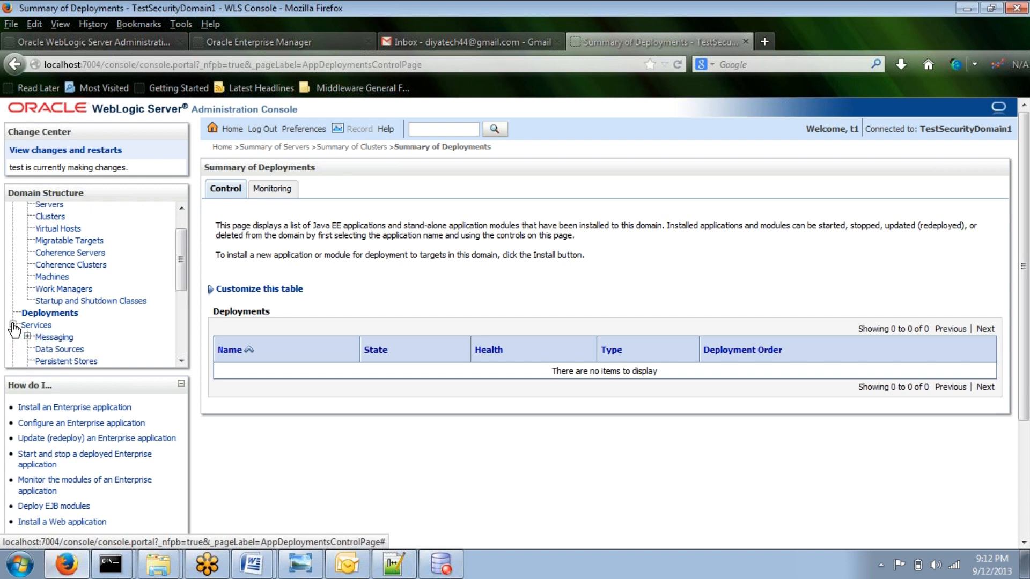
pyautogui.click(40, 349)
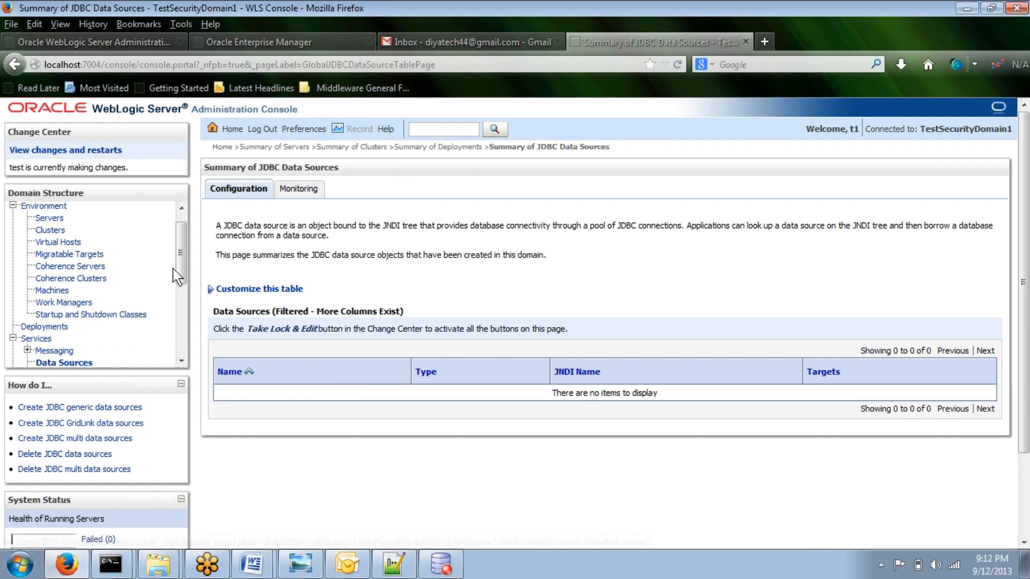
pyautogui.scroll(-2, 173, 268)
pyautogui.scroll(-3, 173, 269)
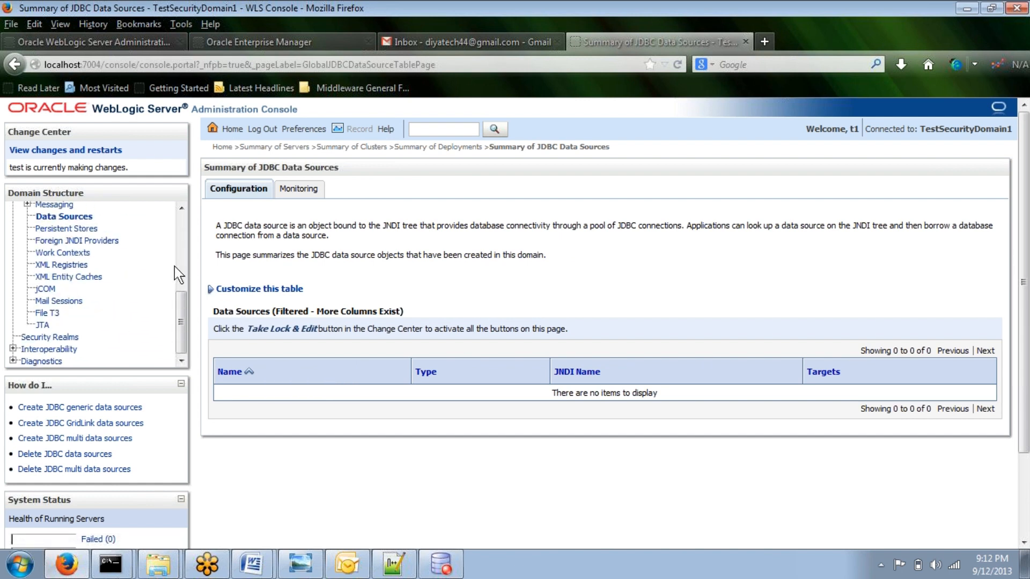
pyautogui.click(66, 338)
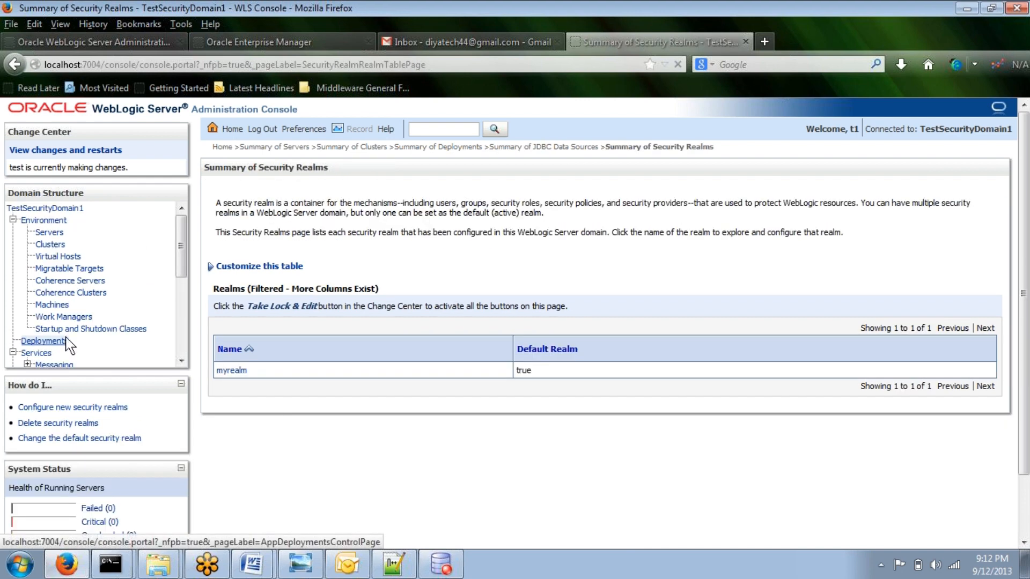
pyautogui.click(235, 370)
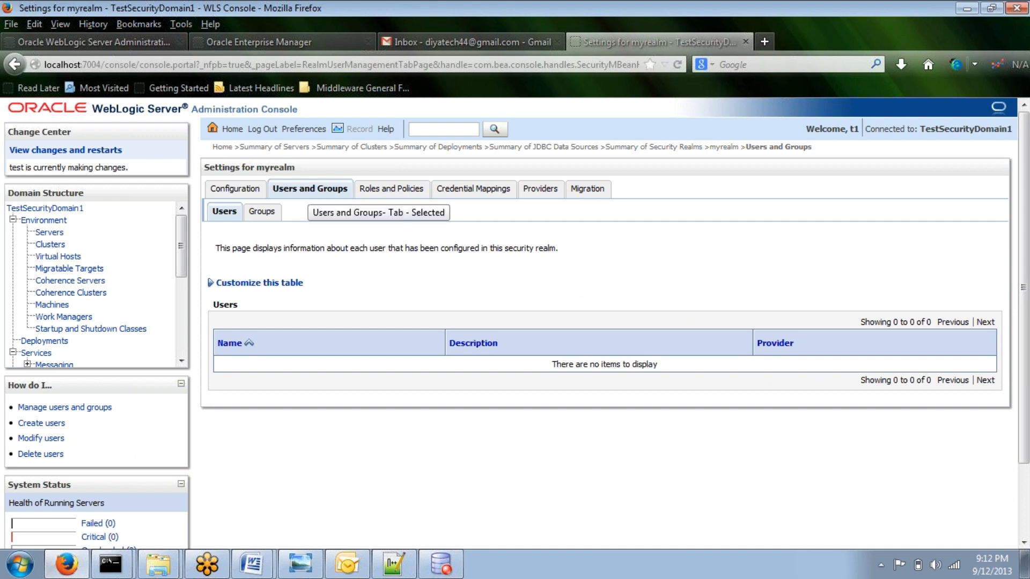
# Step: Log out and log back in as the administrator test with the account password
pyautogui.click(266, 130)
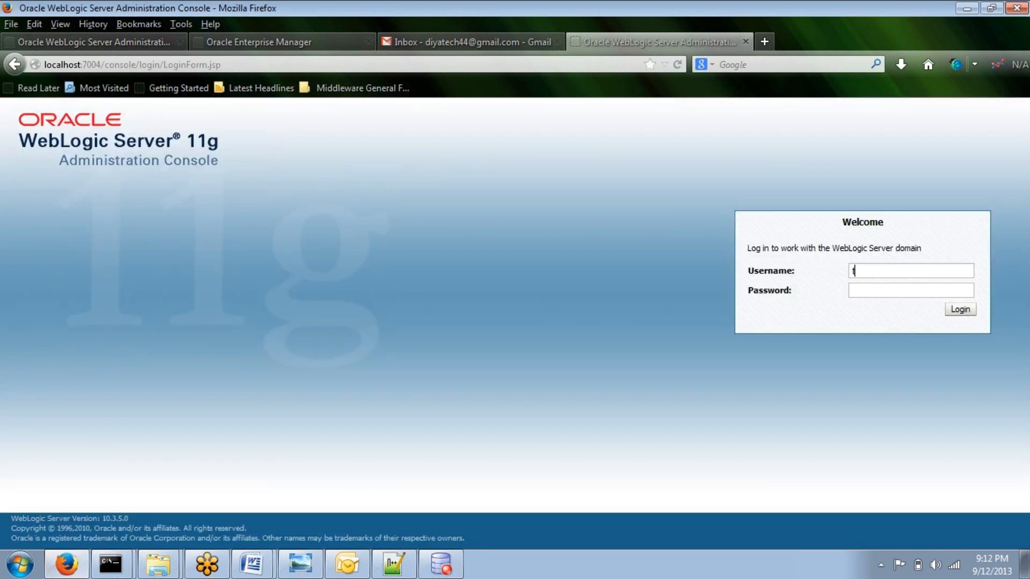
pyautogui.write('test')
pyautogui.press('Tab')
pyautogui.write('welcome1')
pyautogui.press('Return')
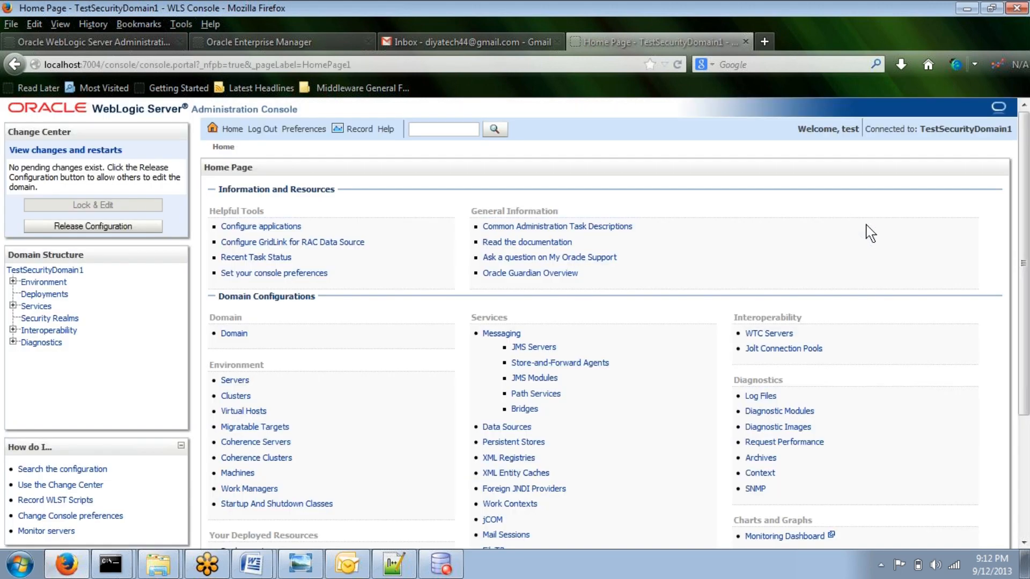
# Step: Create a new user t2 in myrealm with the DefaultAuthenticator provider and a confirmed password, then open its settings
pyautogui.scroll(-5, 416, 311)
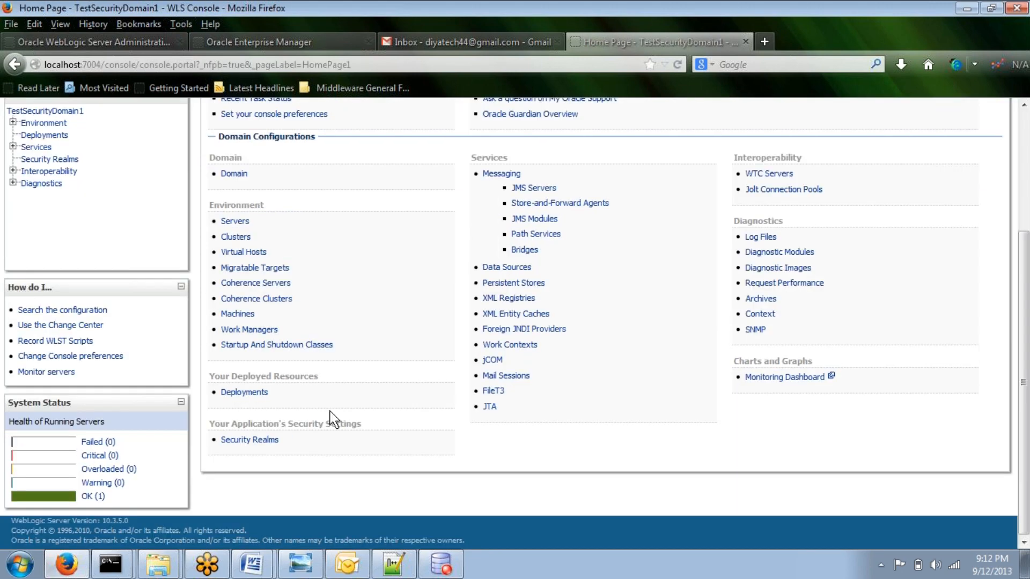
pyautogui.click(271, 444)
pyautogui.click(252, 360)
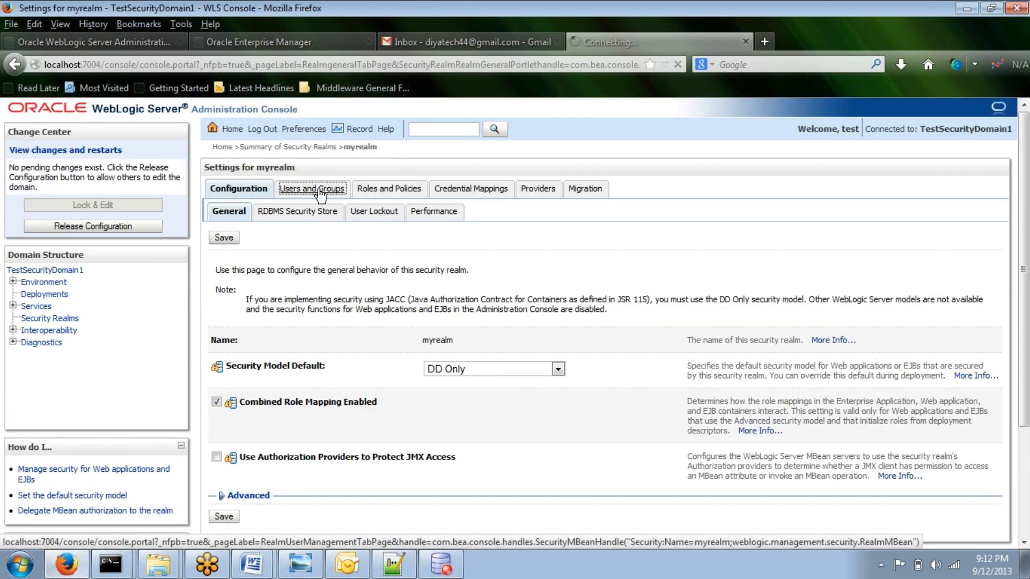
pyautogui.click(316, 189)
pyautogui.click(230, 326)
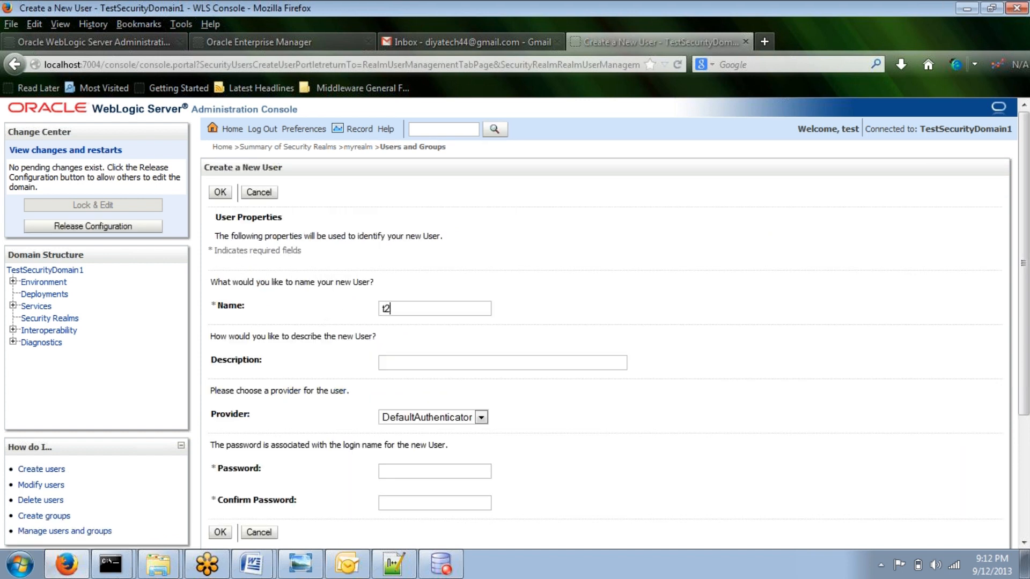
pyautogui.write('t2')
pyautogui.scroll(-5, 386, 400)
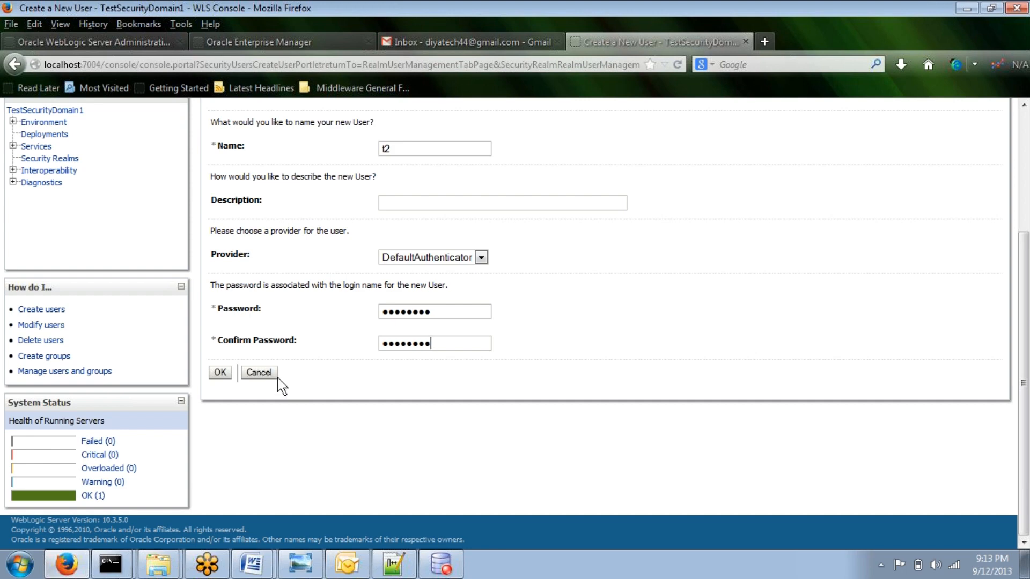
pyautogui.click(220, 372)
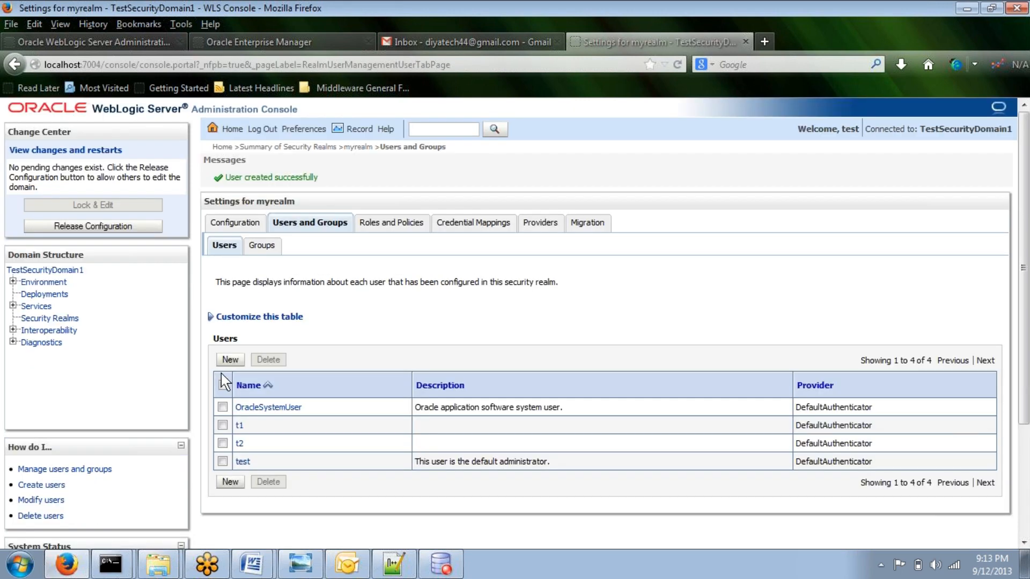
pyautogui.click(240, 445)
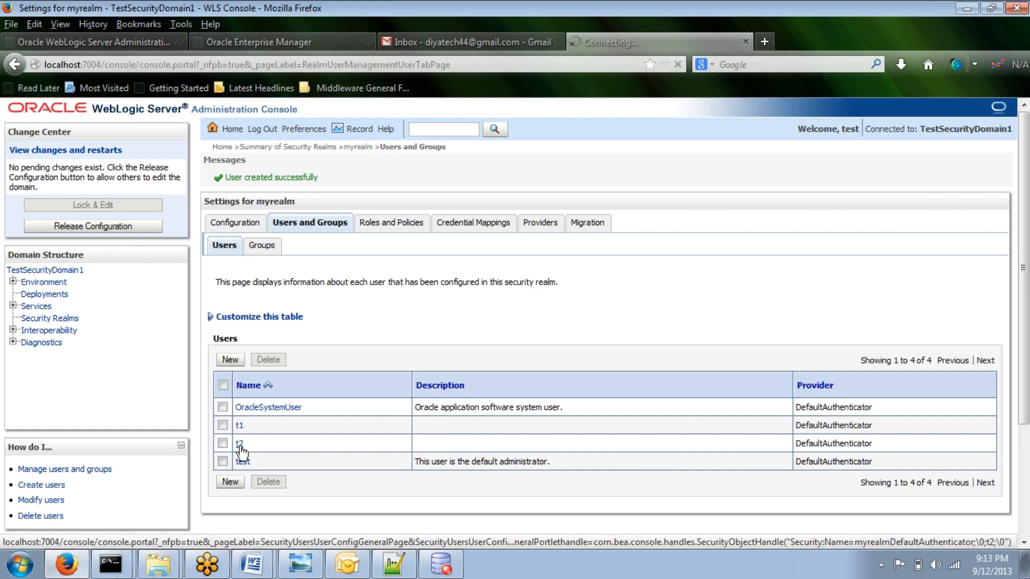
# Step: Add user t2 to the Deployers group and save the group membership
pyautogui.click(374, 194)
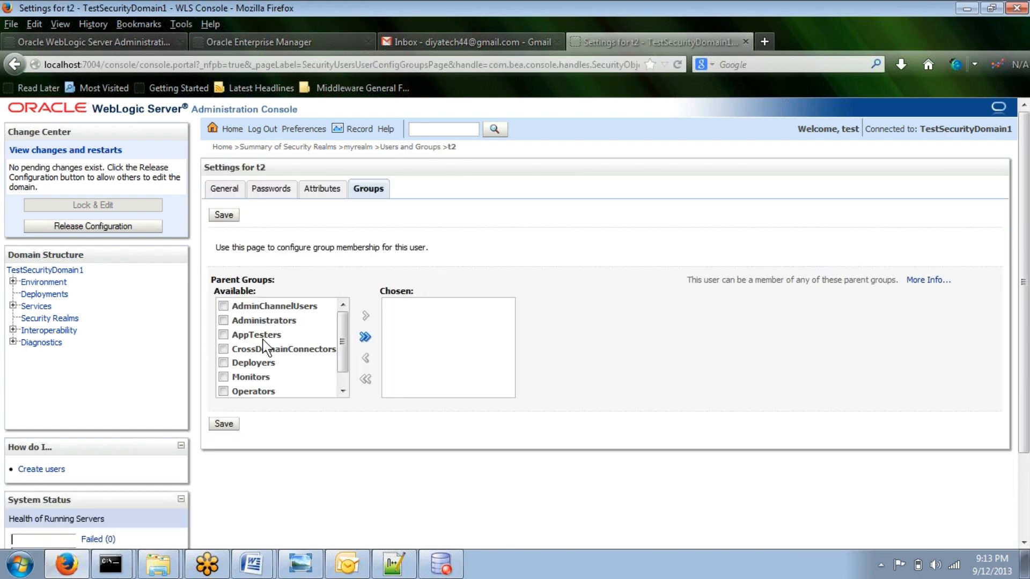
pyautogui.click(224, 362)
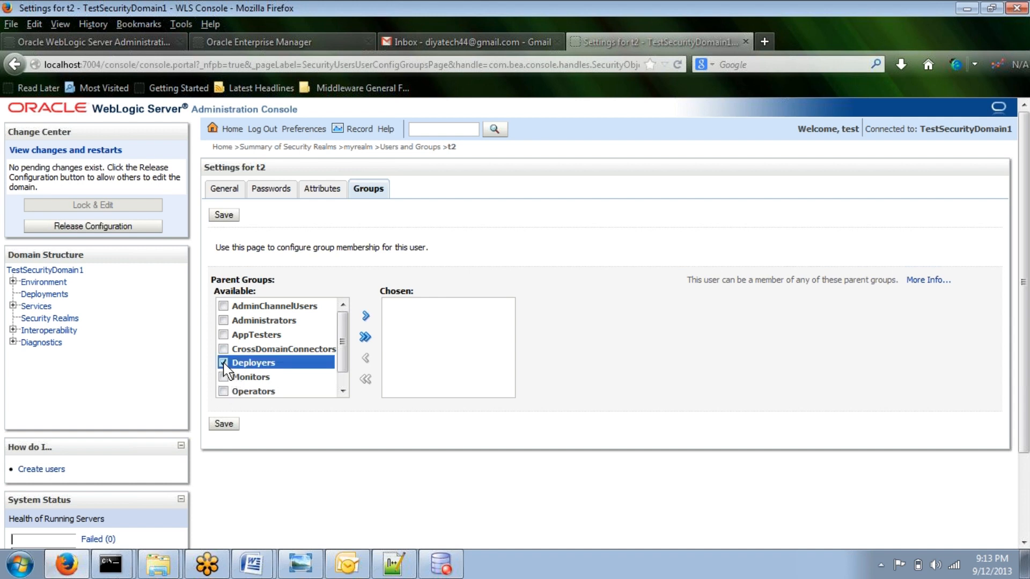
pyautogui.click(366, 316)
pyautogui.click(223, 215)
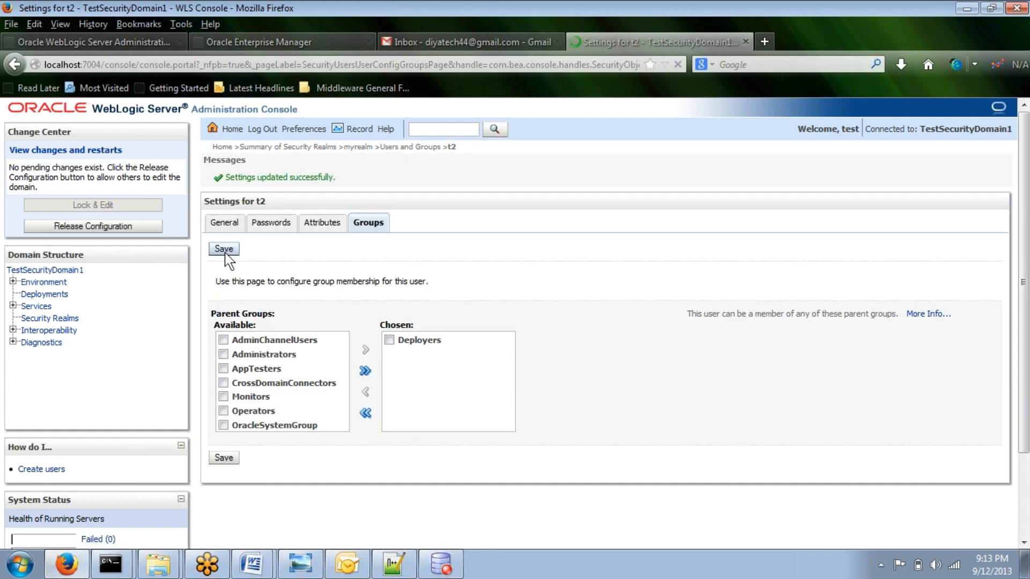
# Step: Log out and log back in as user t2 with the account password
pyautogui.click(267, 130)
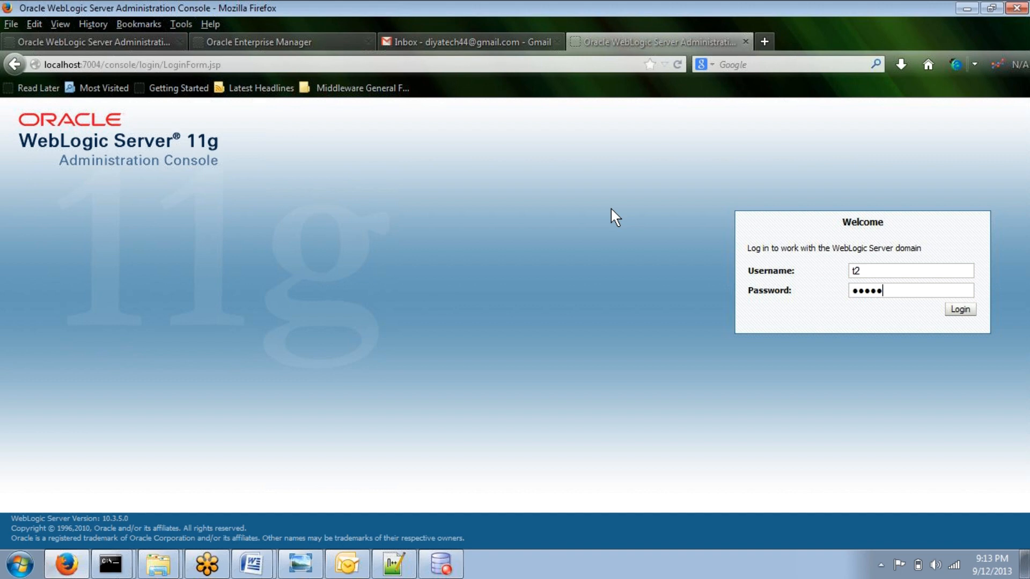
pyautogui.write('e1')
pyautogui.press('Return')
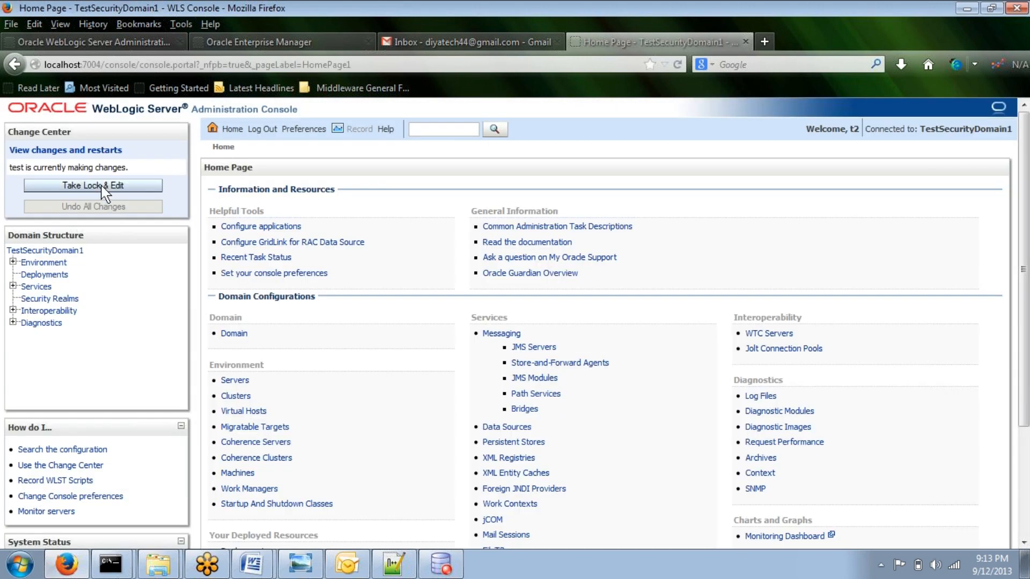
# Step: Take the configuration lock as t2 and open the Servers summary's Control tab
pyautogui.click(103, 186)
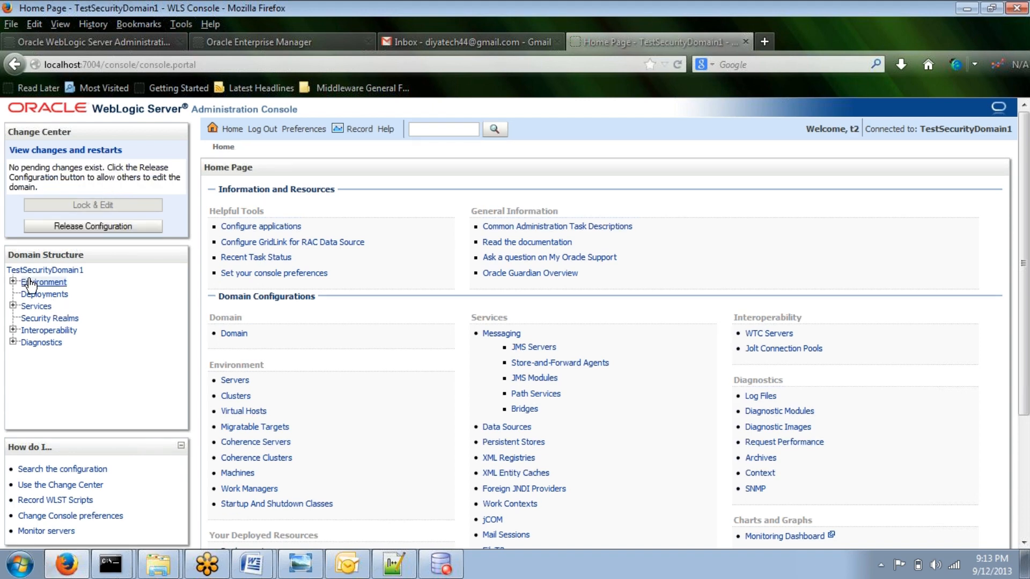
pyautogui.click(13, 282)
pyautogui.click(48, 295)
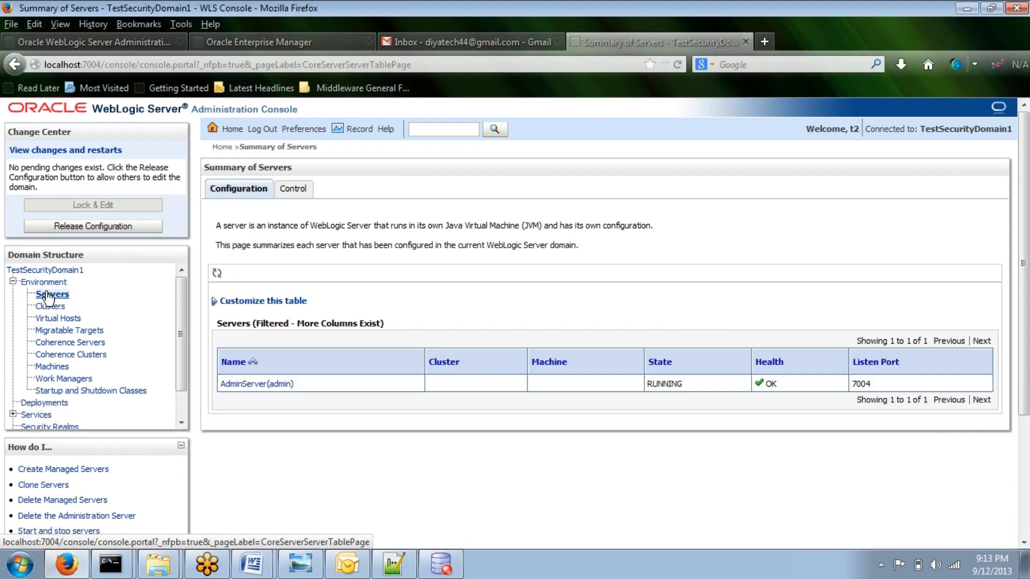
pyautogui.click(295, 191)
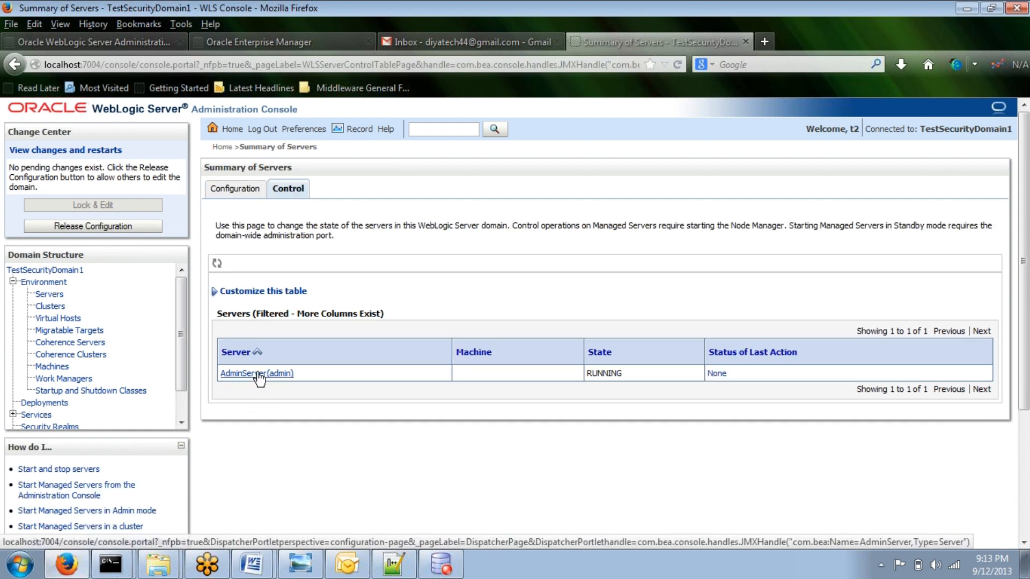
# Step: As t2, browse Clusters and Deployments and open the Install Application Assistant
pyautogui.click(53, 307)
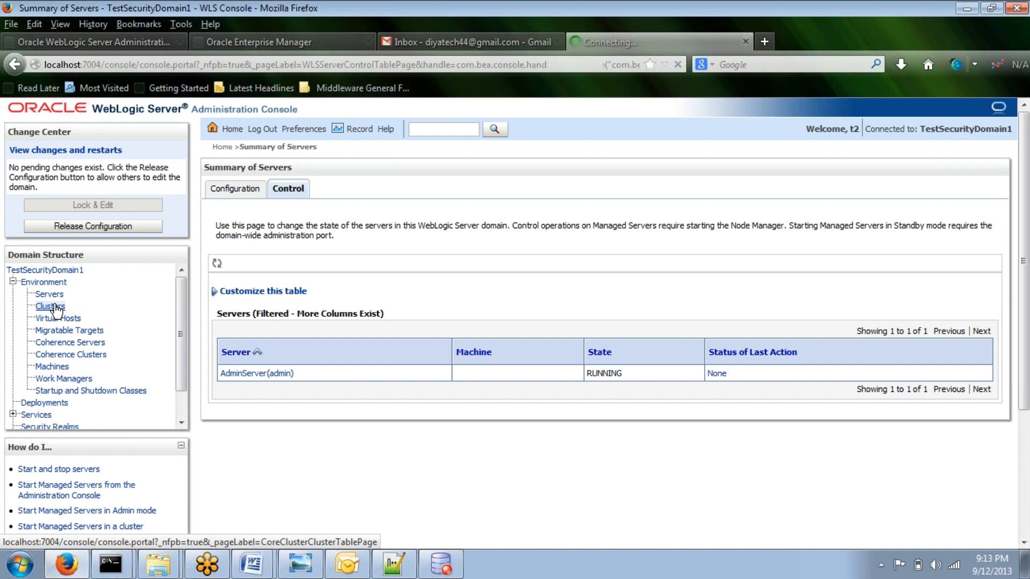
pyautogui.scroll(-1, 107, 386)
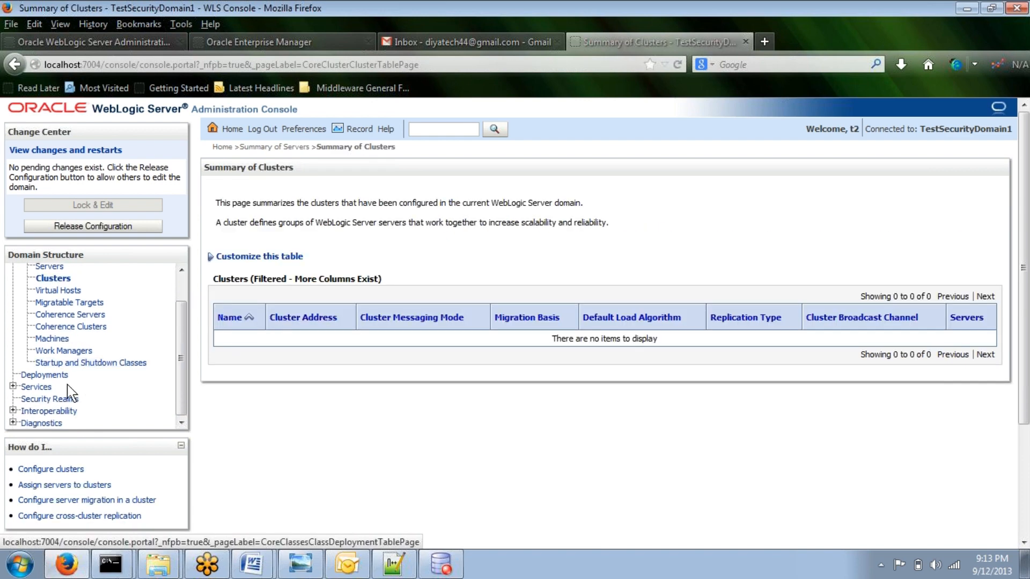
pyautogui.click(60, 377)
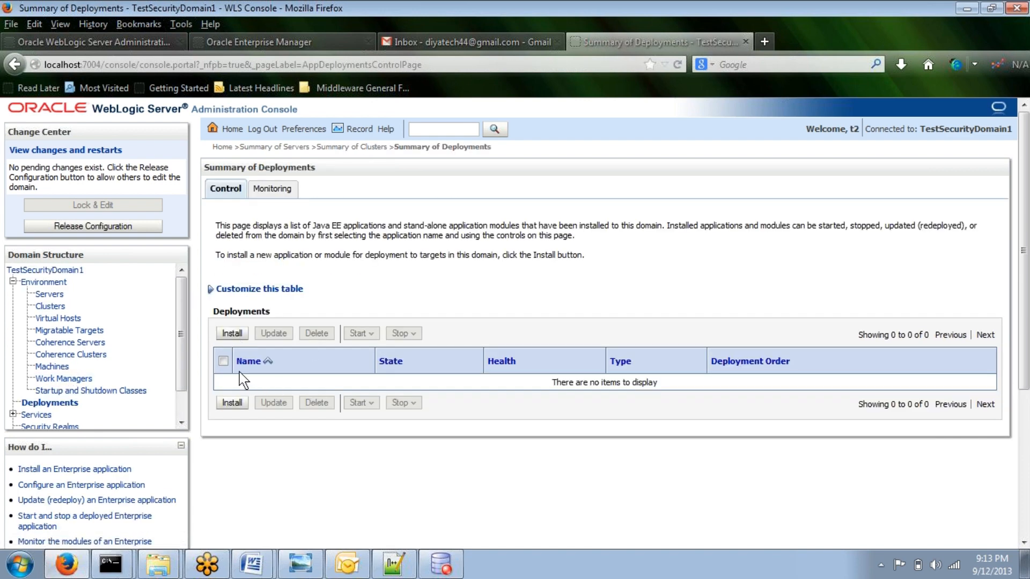
pyautogui.click(232, 334)
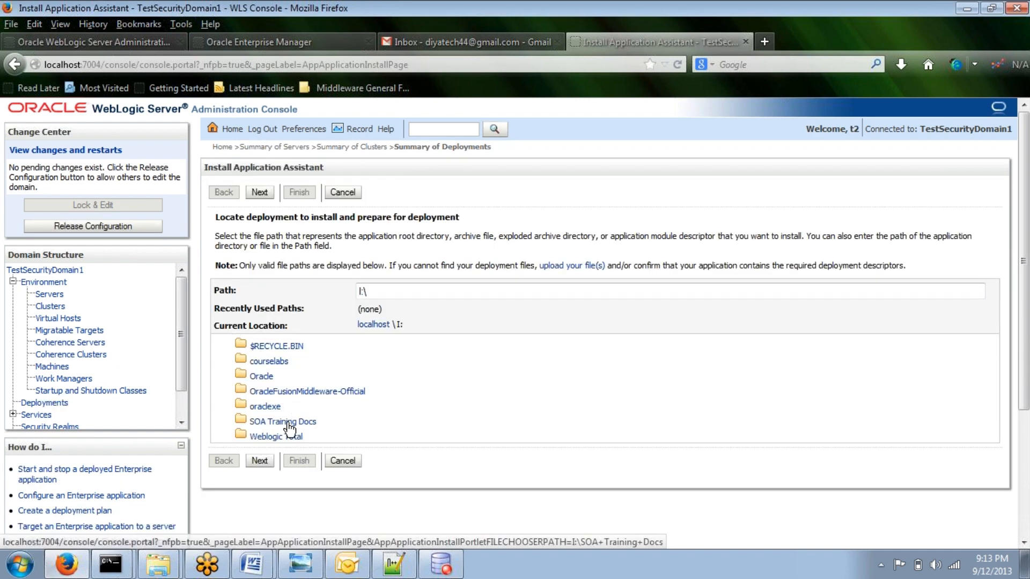
pyautogui.scroll(-1, 169, 360)
pyautogui.scroll(-1, 169, 360)
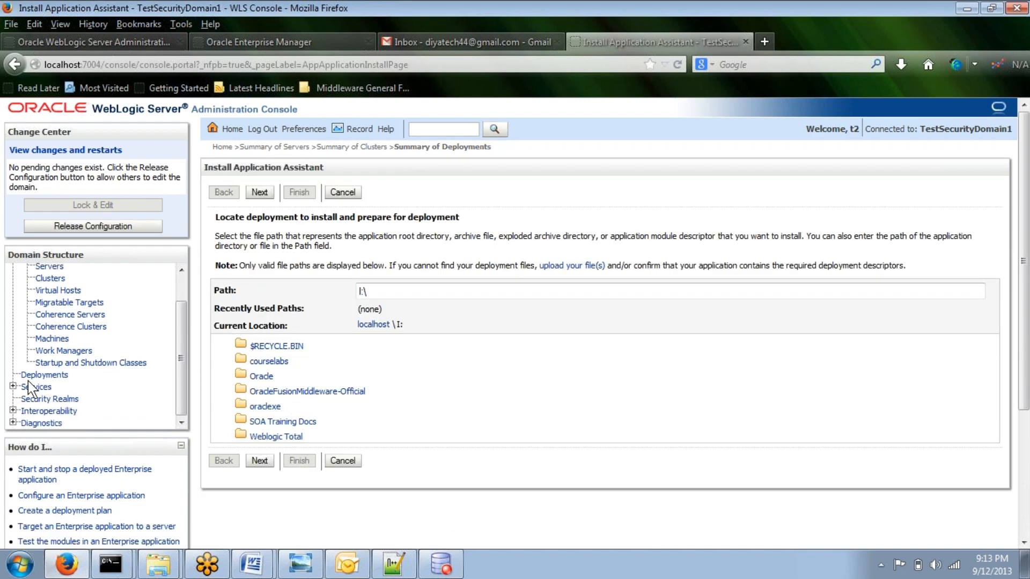
# Step: As t2, browse Services including Data Sources and Messaging's JMS Servers in the domain structure
pyautogui.click(12, 387)
pyautogui.click(53, 411)
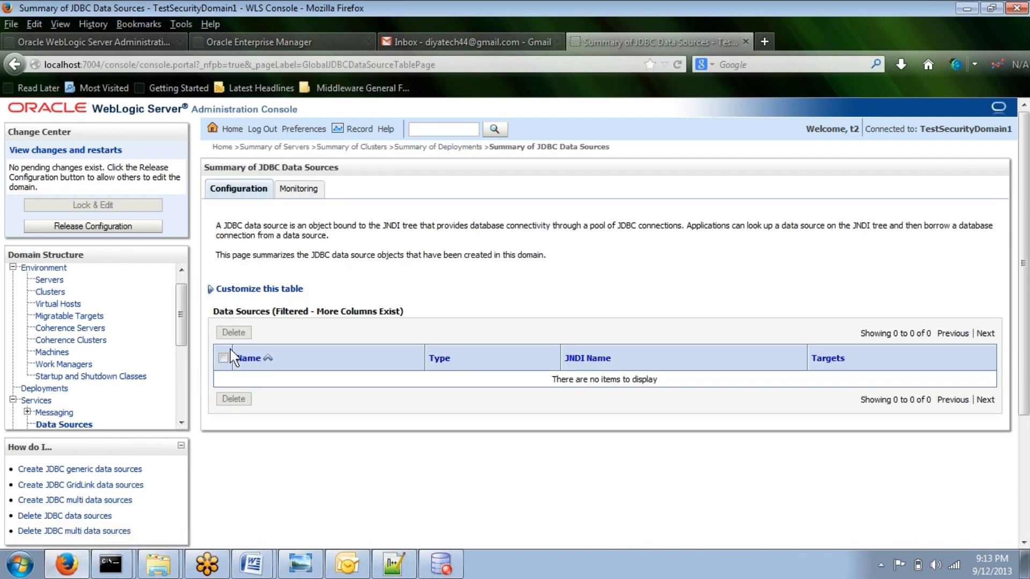
pyautogui.scroll(-3, 187, 383)
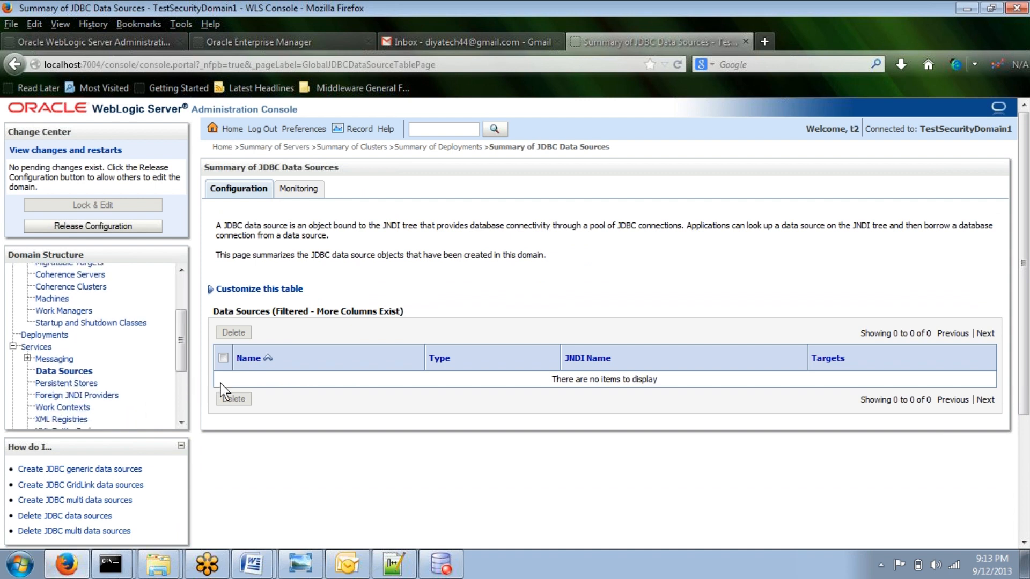
pyautogui.click(64, 367)
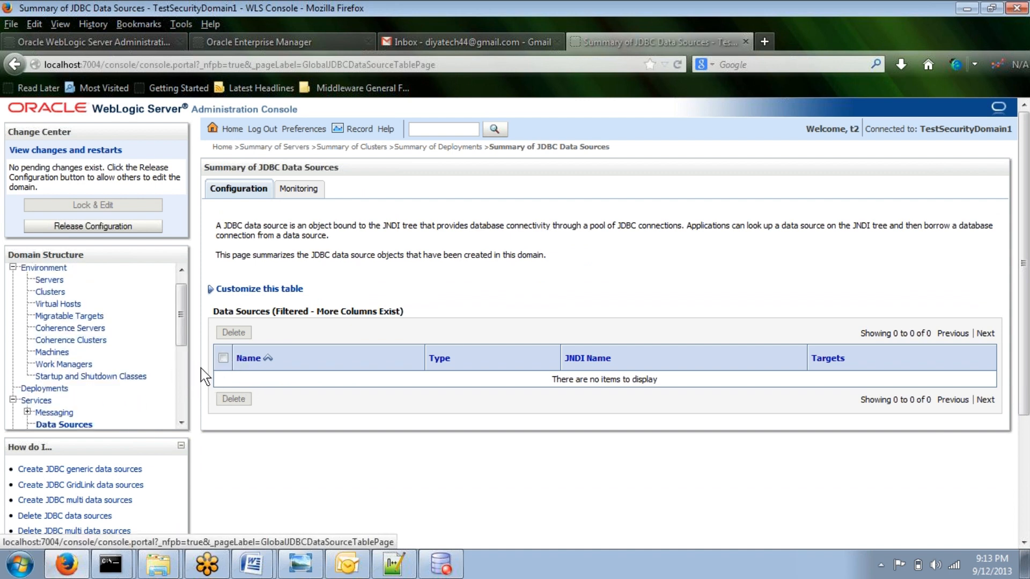
pyautogui.scroll(1, 138, 382)
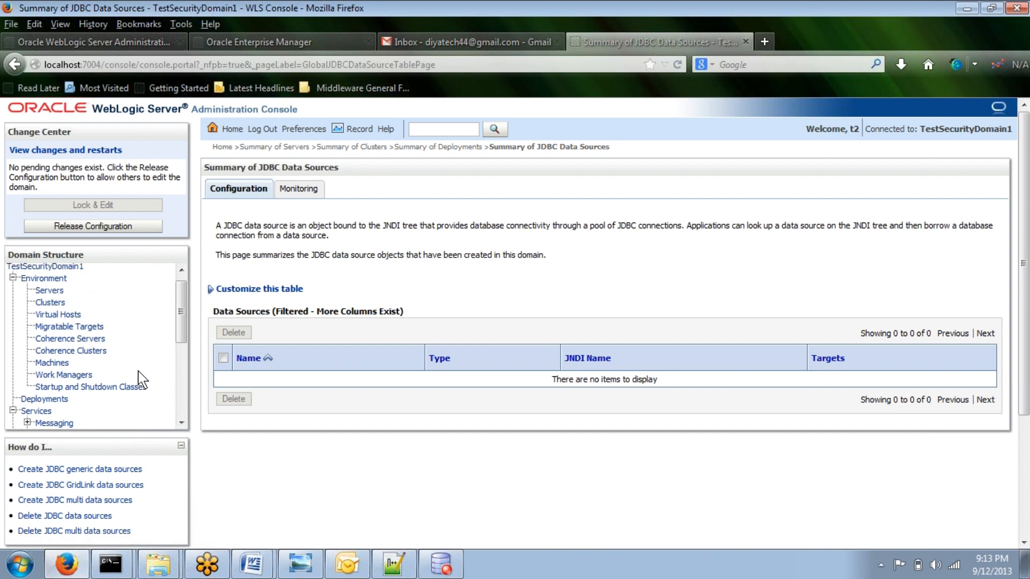
pyautogui.scroll(-3, 79, 378)
pyautogui.click(27, 368)
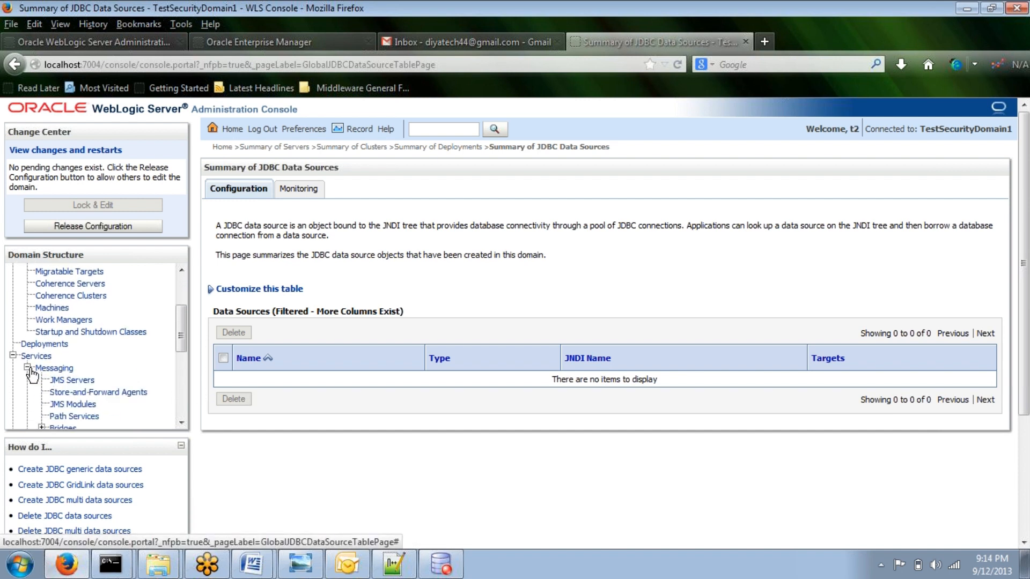
pyautogui.click(71, 380)
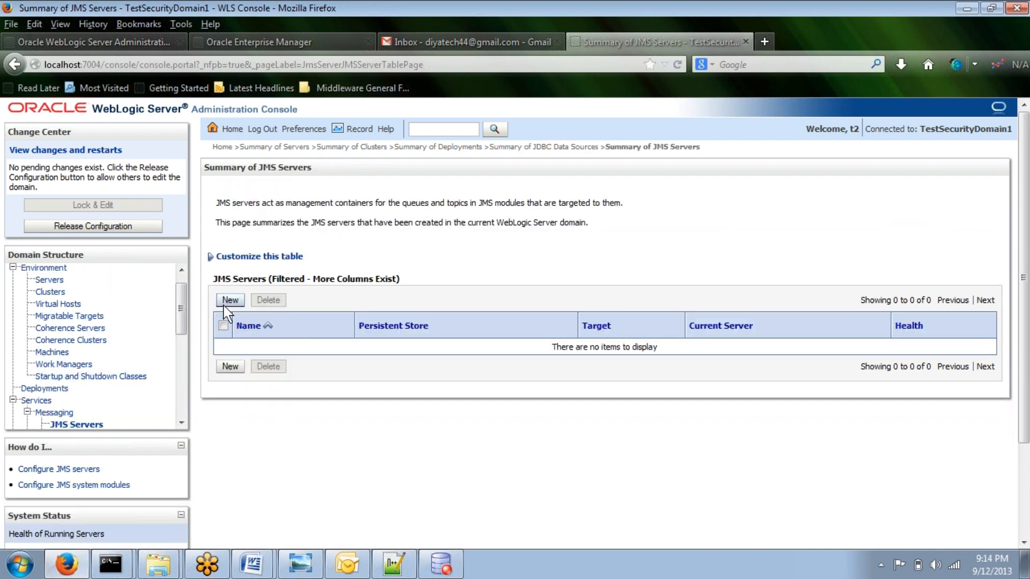
pyautogui.scroll(1, 122, 338)
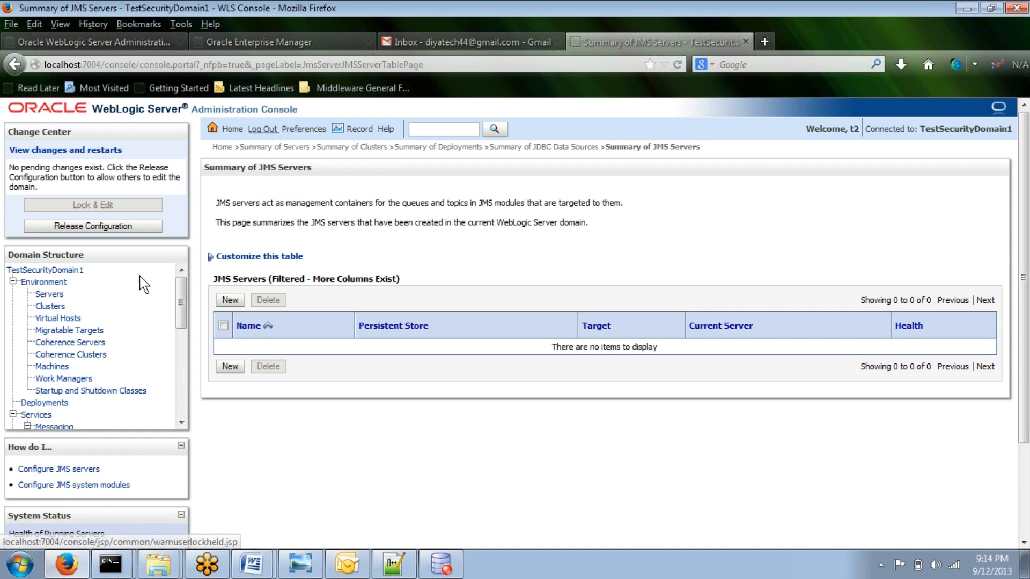
pyautogui.scroll(-2, 142, 276)
pyautogui.scroll(-2, 143, 383)
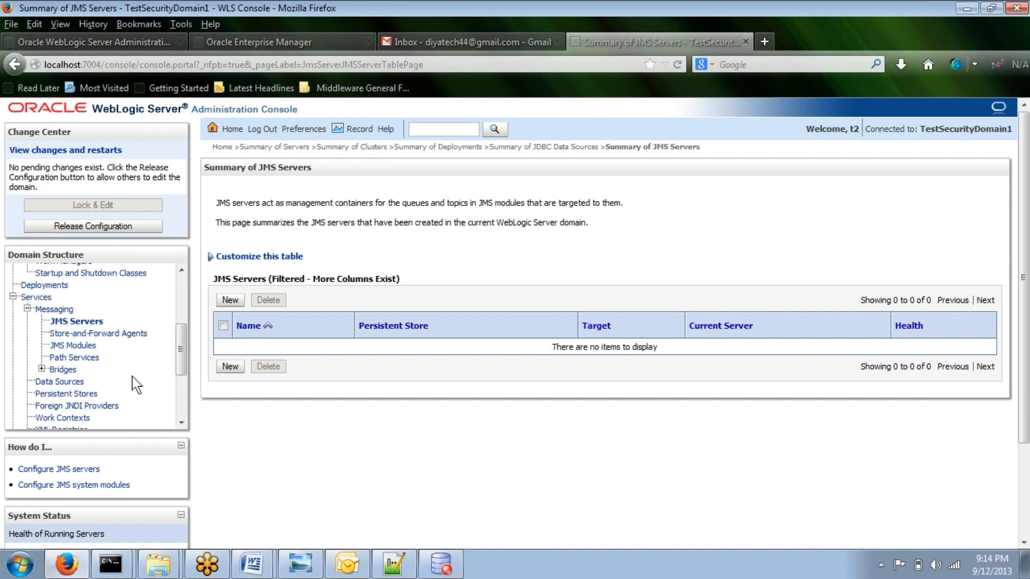
pyautogui.scroll(-1, 133, 376)
pyautogui.scroll(-2, 140, 380)
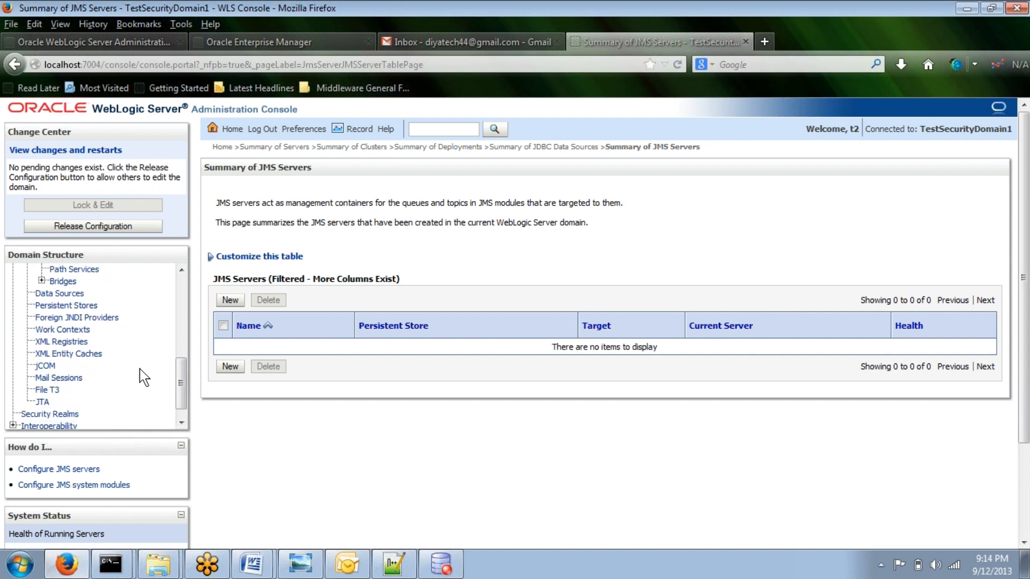
pyautogui.scroll(-1, 145, 365)
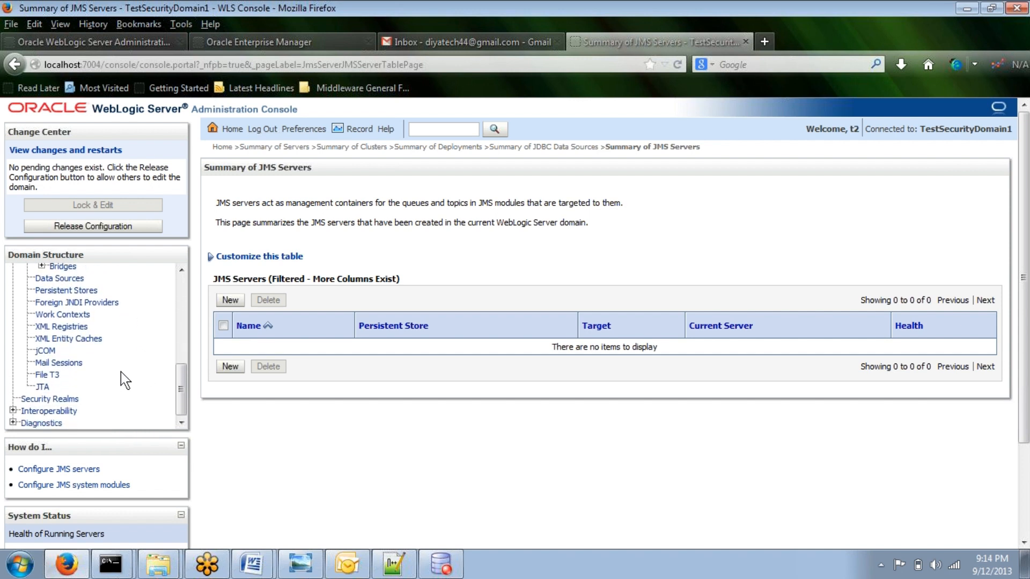
# Step: As t2, open Security Realms, myrealm, and its Users and Groups page
pyautogui.click(71, 400)
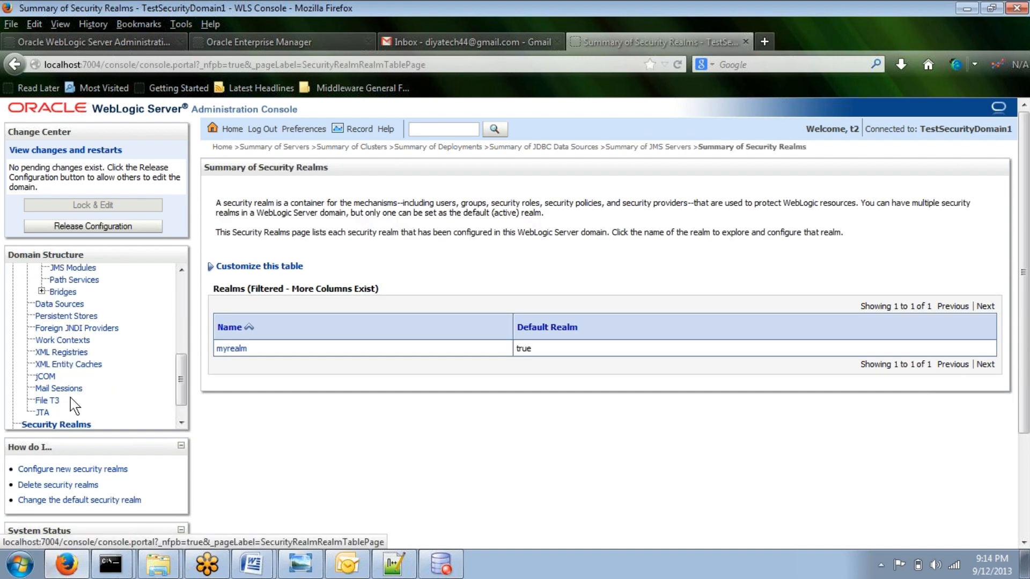
pyautogui.click(239, 349)
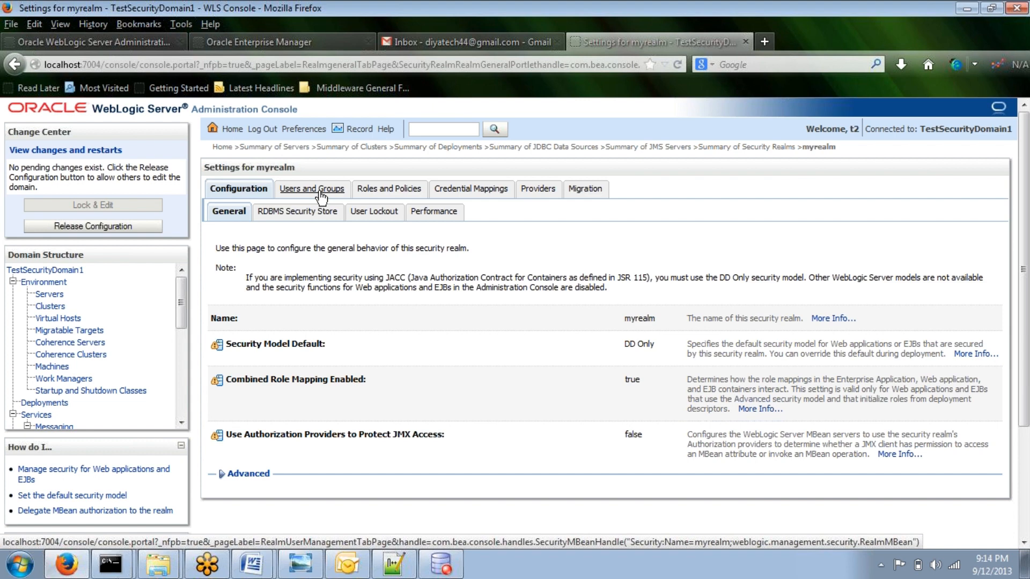
pyautogui.click(320, 193)
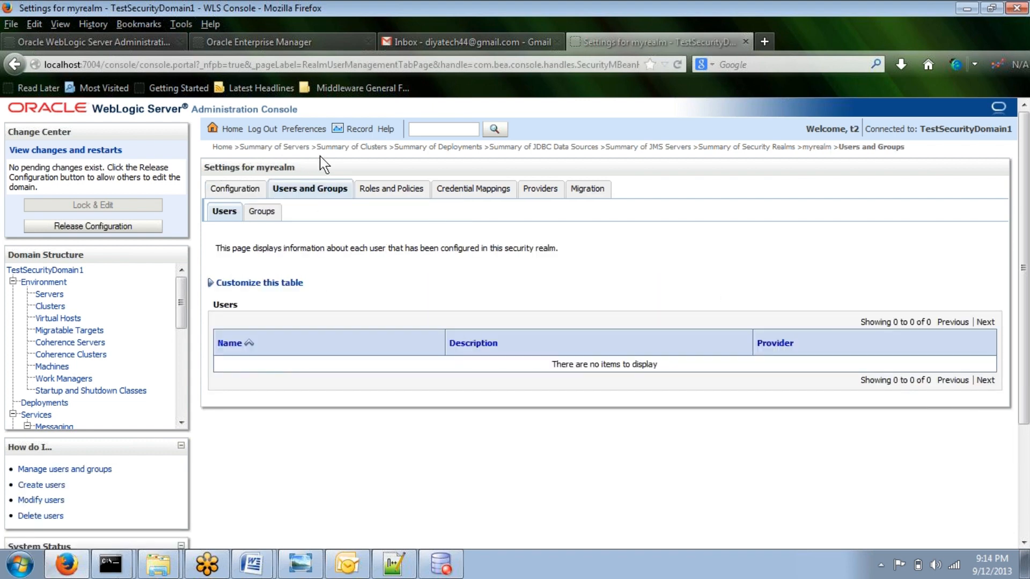
# Step: Log out, log back in as the administrator test with the account password, and take the configuration lock
pyautogui.click(256, 130)
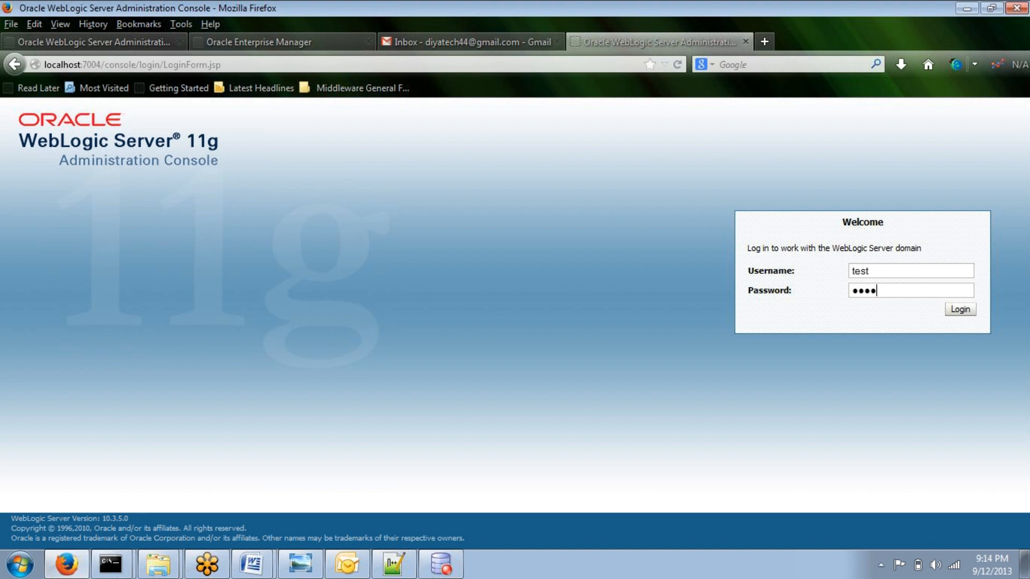
pyautogui.press('Return')
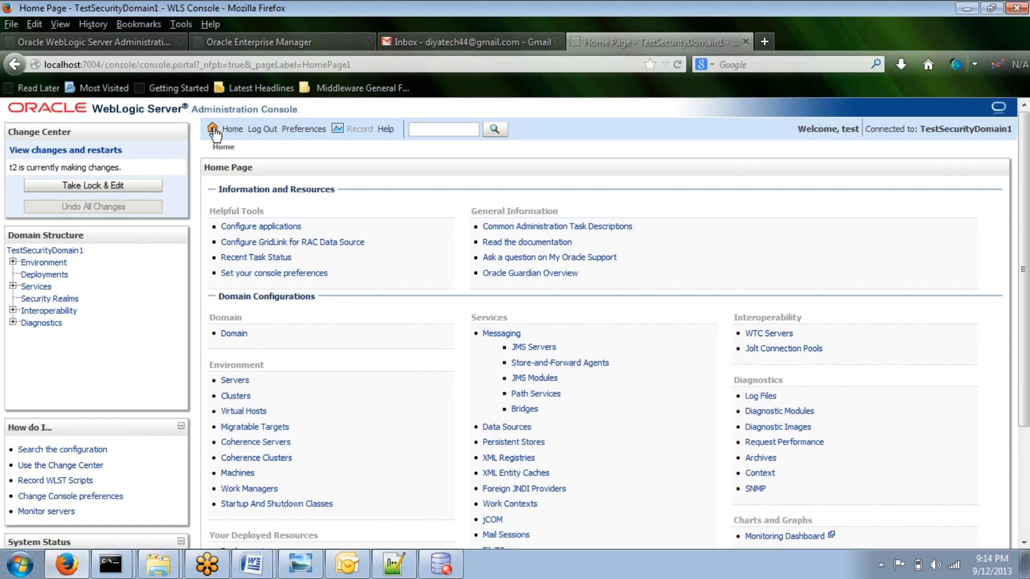
pyautogui.click(156, 184)
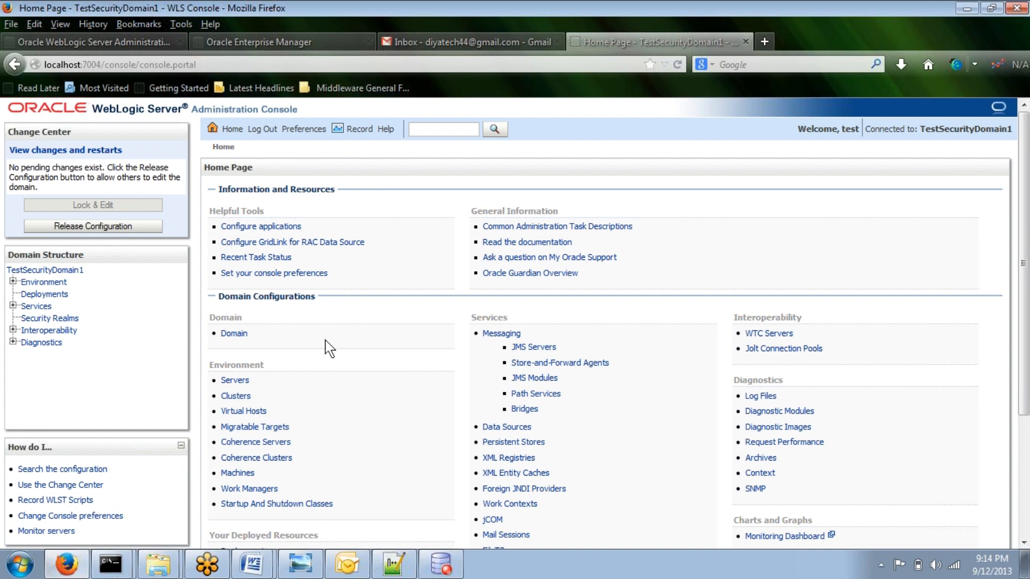
# Step: Create a new user t4 in myrealm with the DefaultAuthenticator provider and a confirmed password
pyautogui.scroll(-5, 325, 340)
pyautogui.click(272, 442)
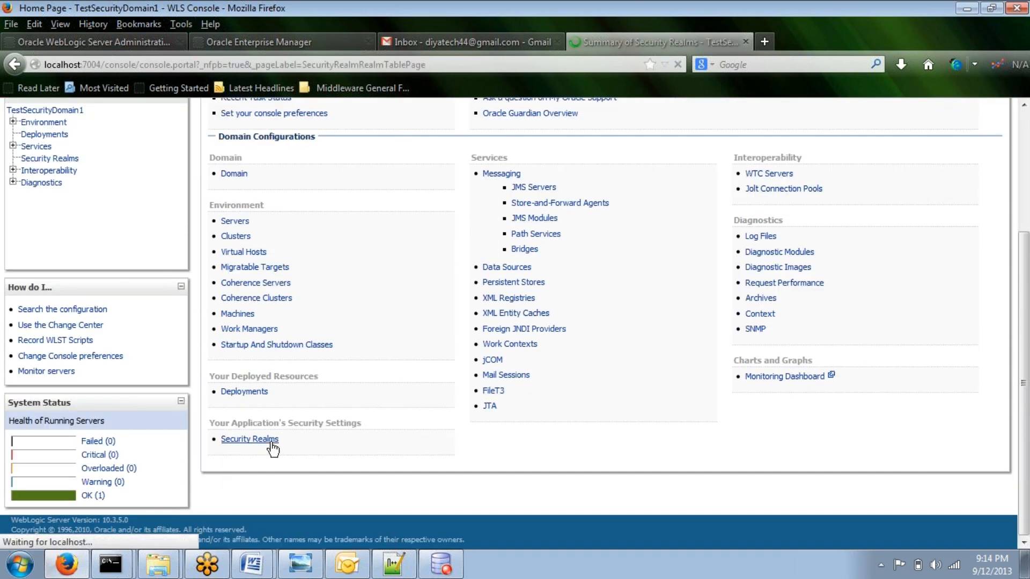
pyautogui.click(252, 358)
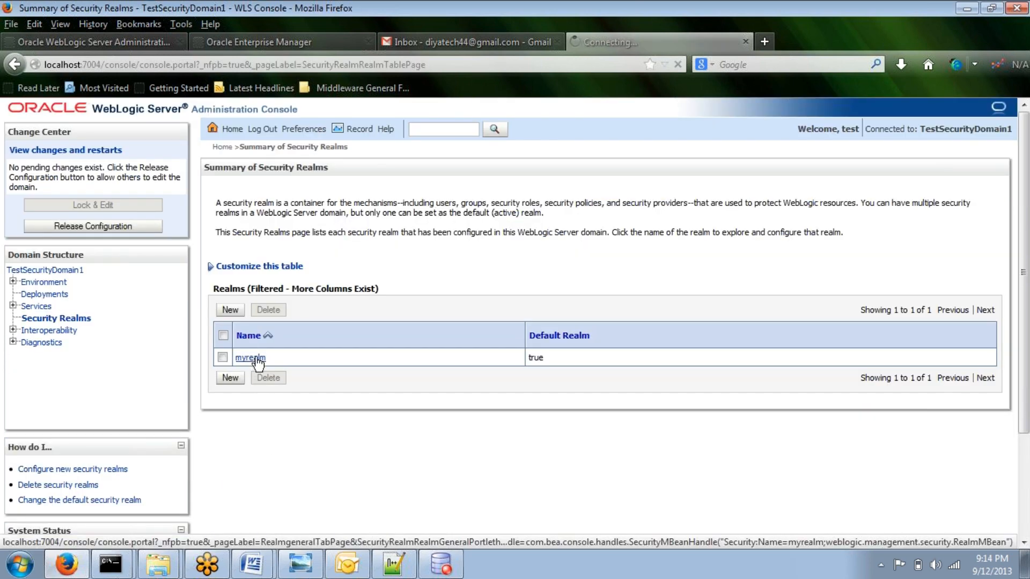
pyautogui.click(334, 197)
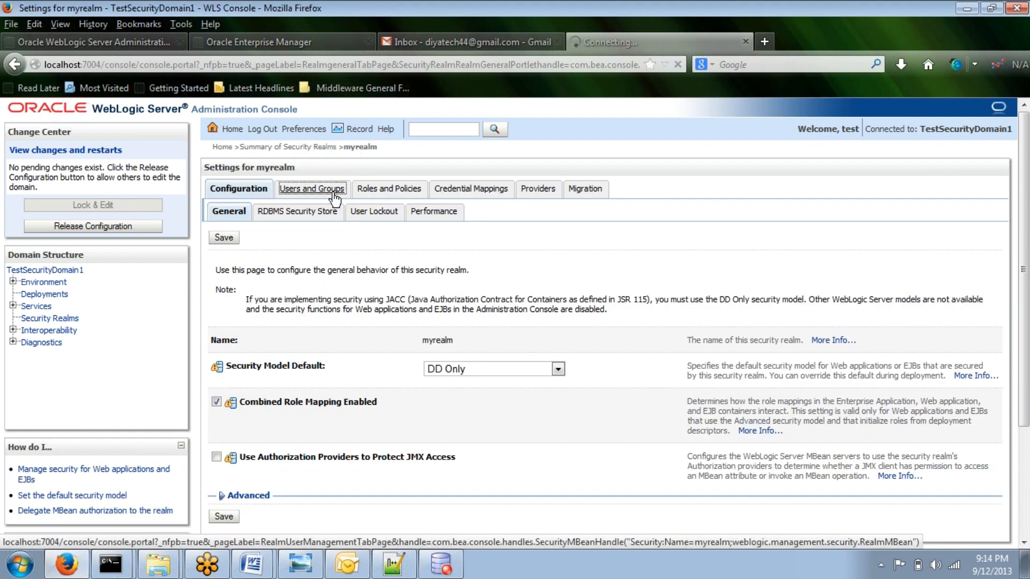
pyautogui.click(230, 325)
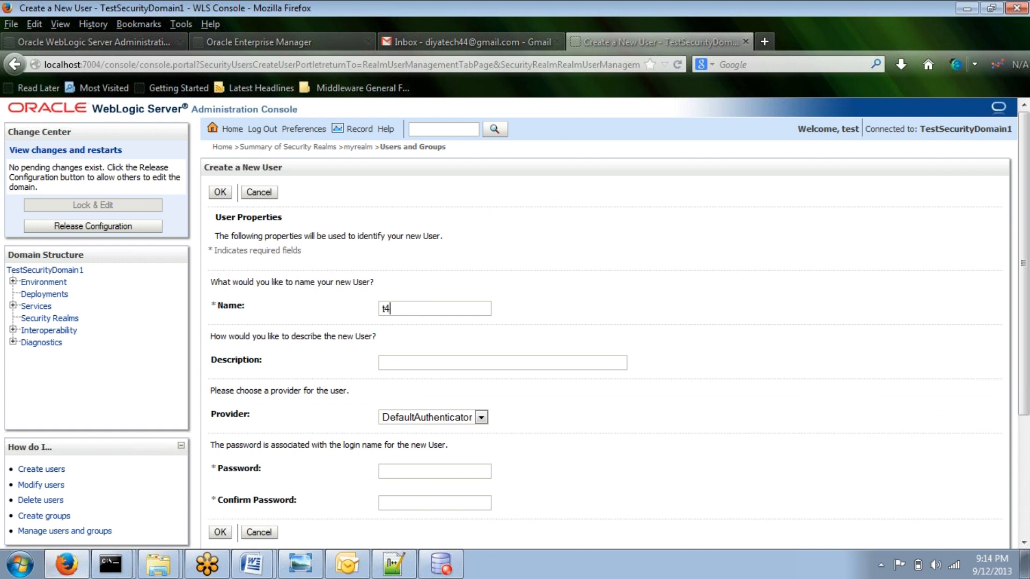
pyautogui.press('Tab')
pyautogui.press('Tab')
pyautogui.scroll(-3, 241, 489)
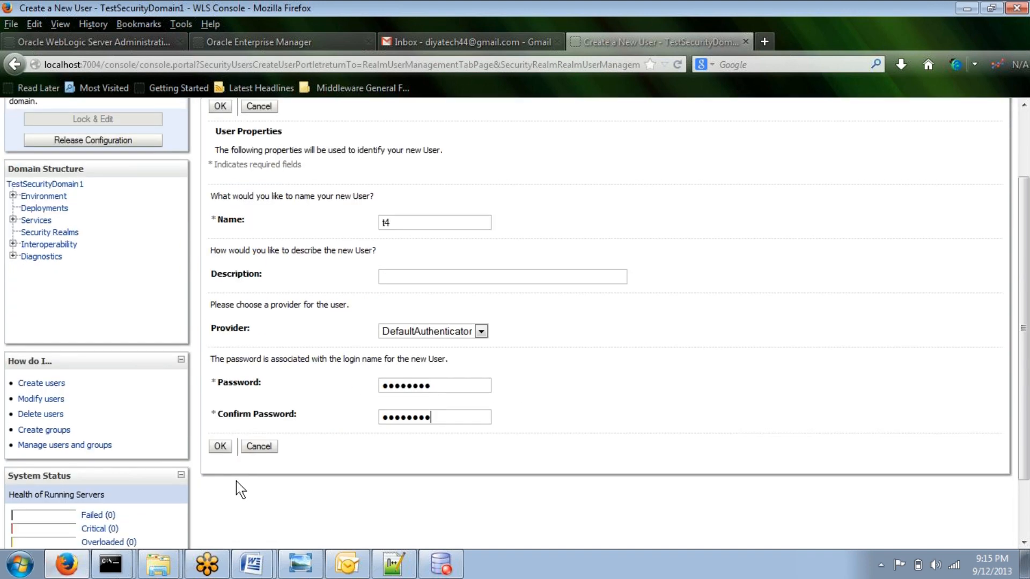
pyautogui.click(220, 448)
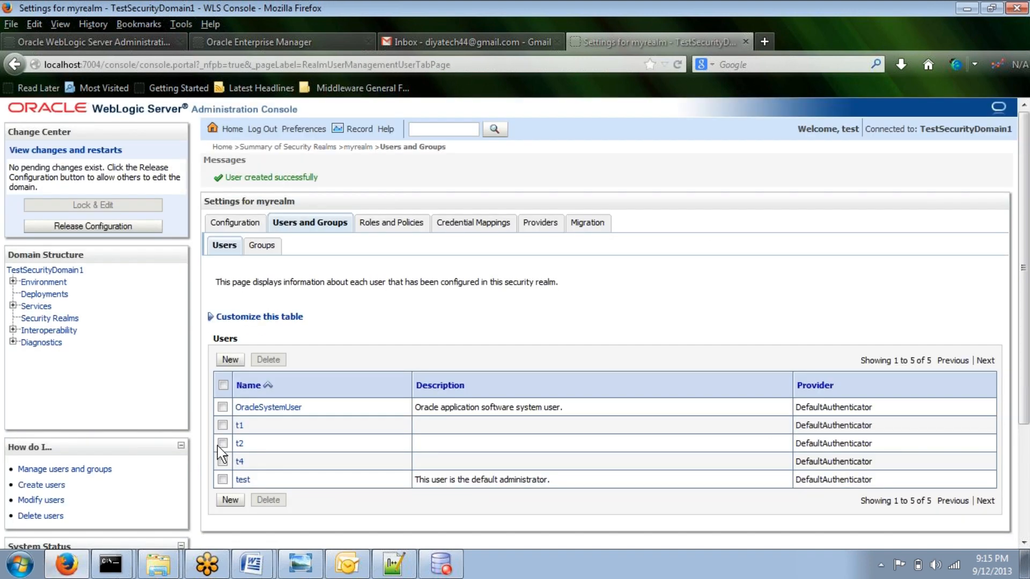
# Step: Open user t4's group settings and add it to the Monitors and AppTesters groups, then save
pyautogui.click(240, 462)
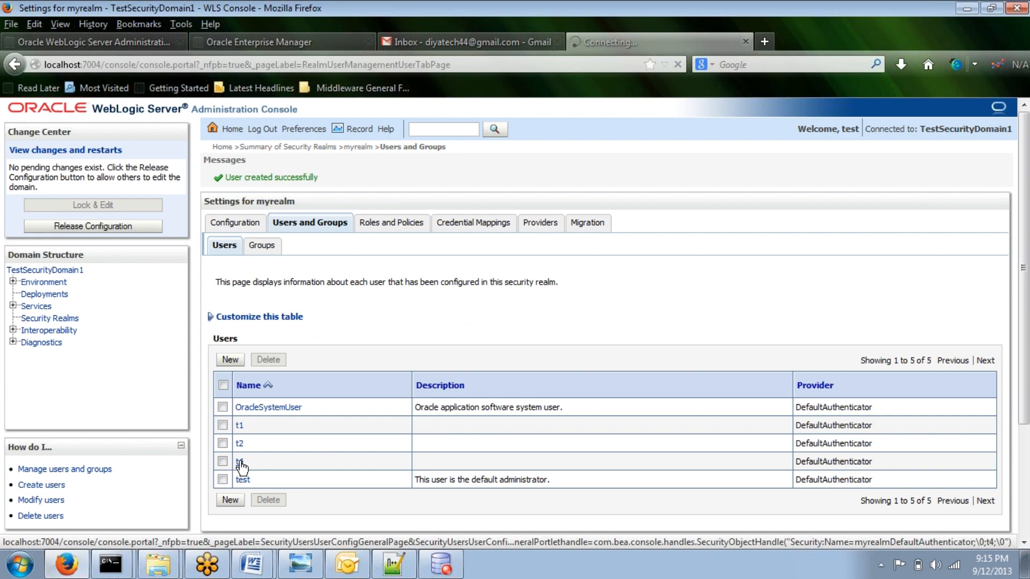
pyautogui.click(378, 192)
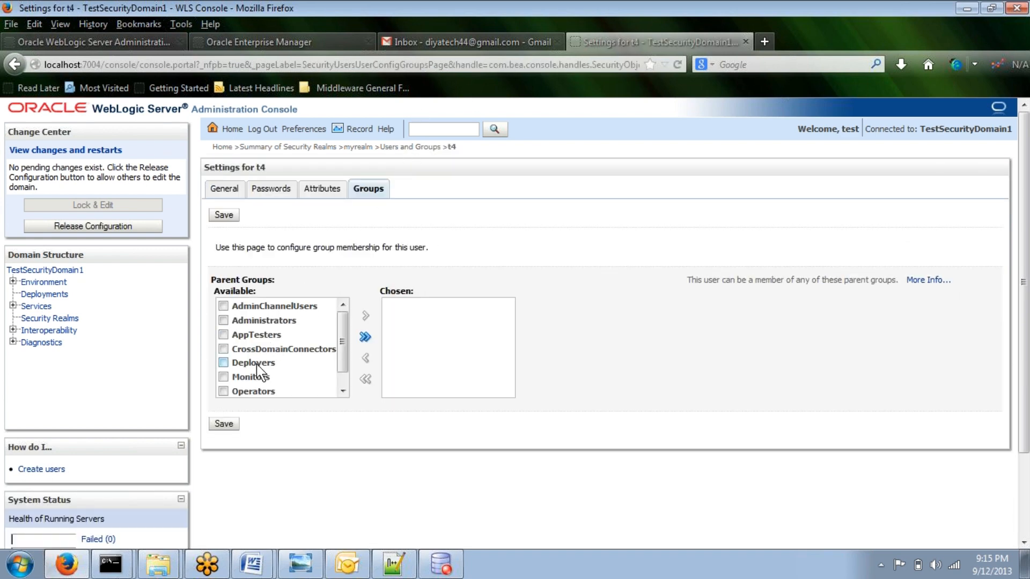
pyautogui.click(228, 377)
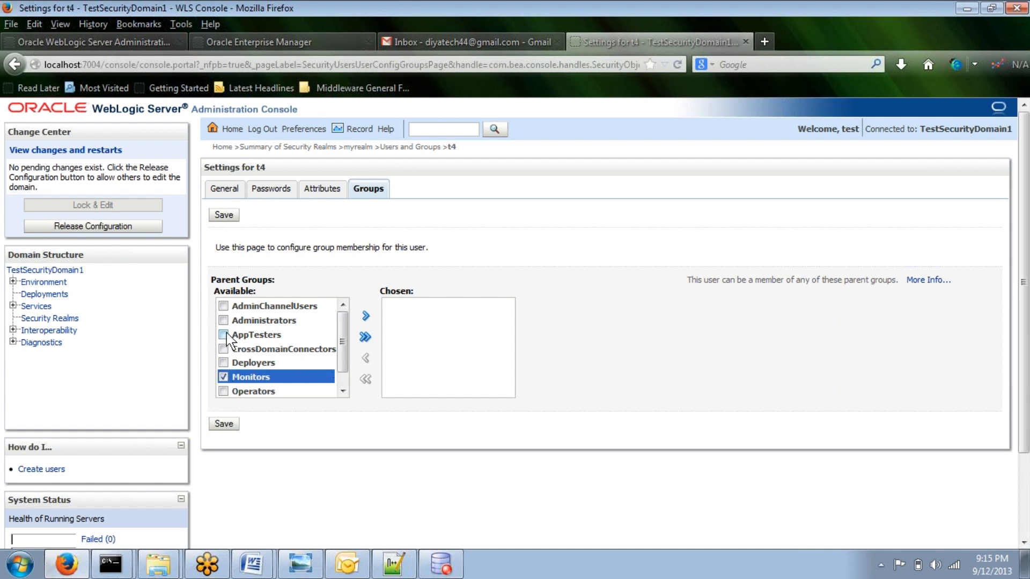
pyautogui.click(260, 334)
pyautogui.click(365, 315)
pyautogui.moveTo(341, 549)
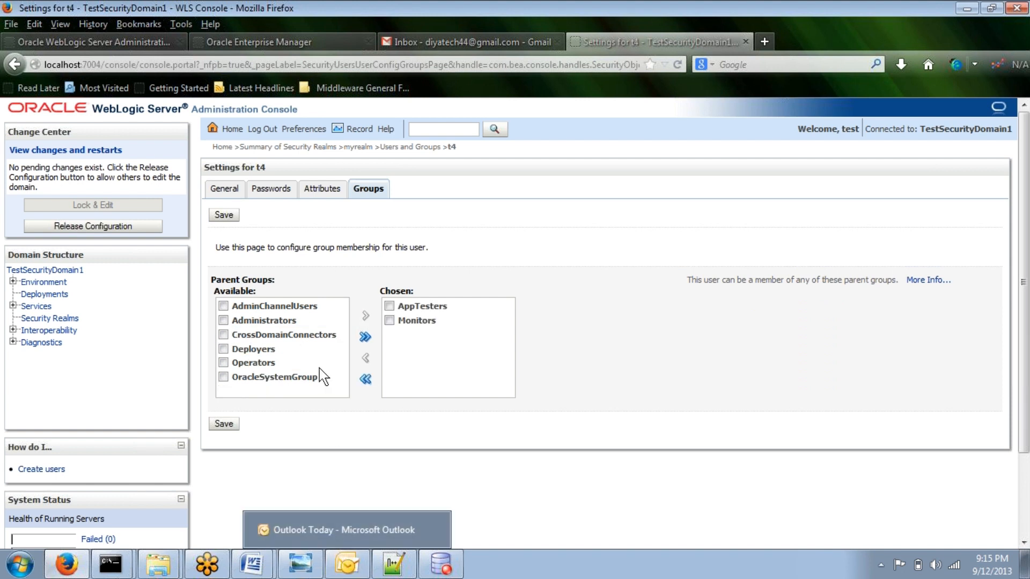
pyautogui.click(224, 424)
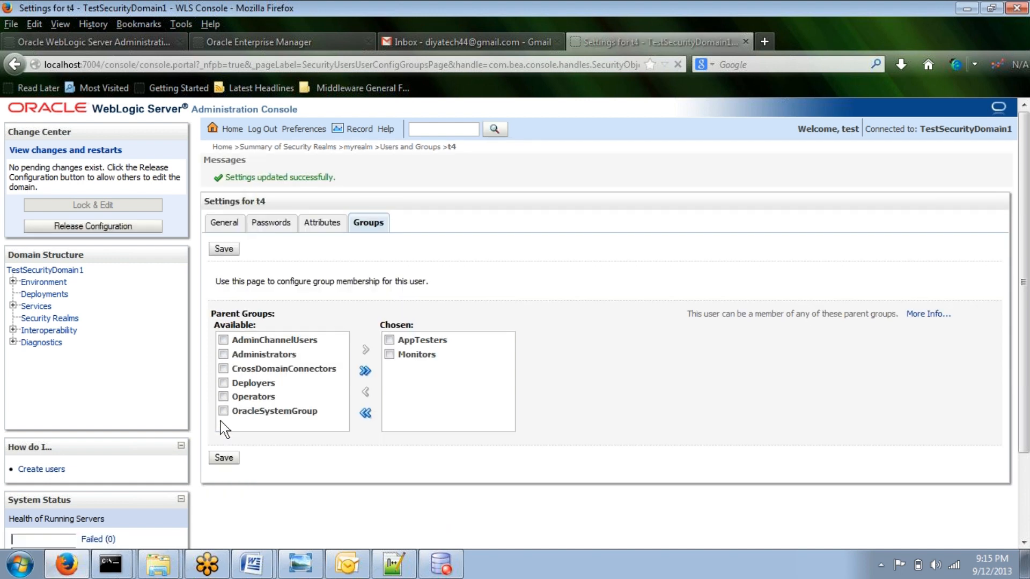
# Step: Log out and log back in as t4 with its password
pyautogui.click(227, 459)
pyautogui.click(268, 130)
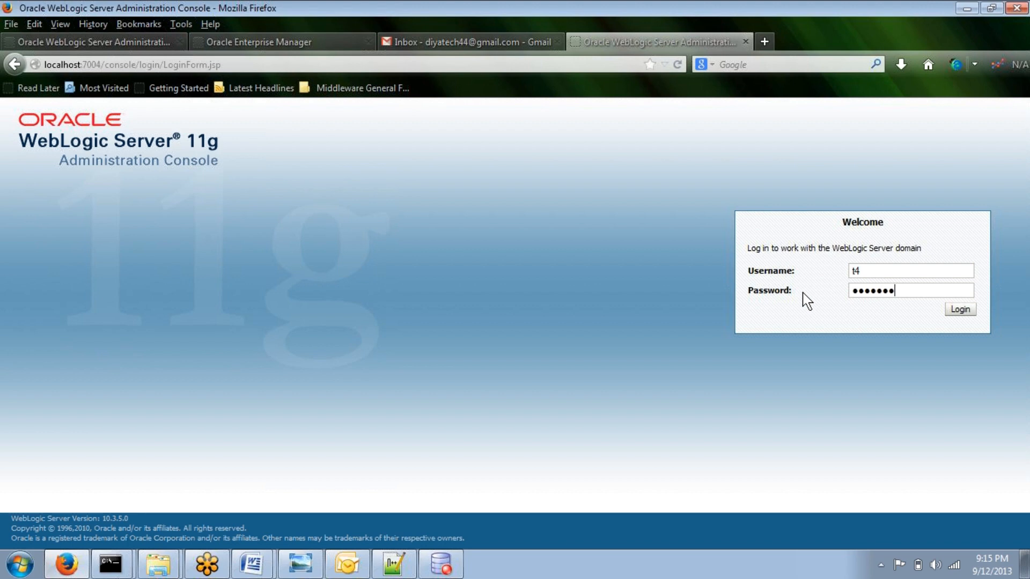
pyautogui.press('Return')
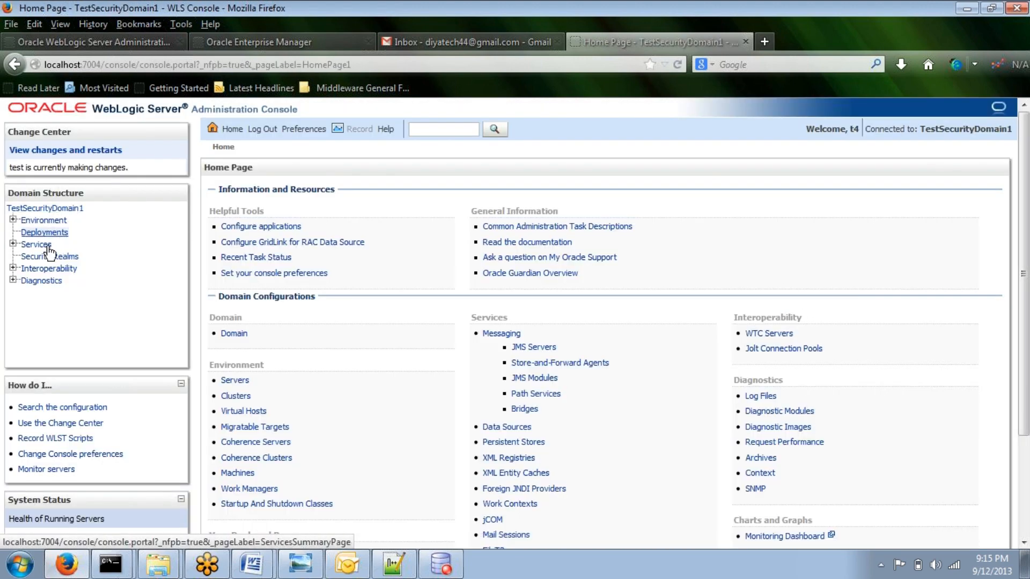
# Step: As t4, browse Environment's Servers including the Control page, Clusters, and Deployments in the domain structure
pyautogui.click(13, 220)
pyautogui.click(49, 234)
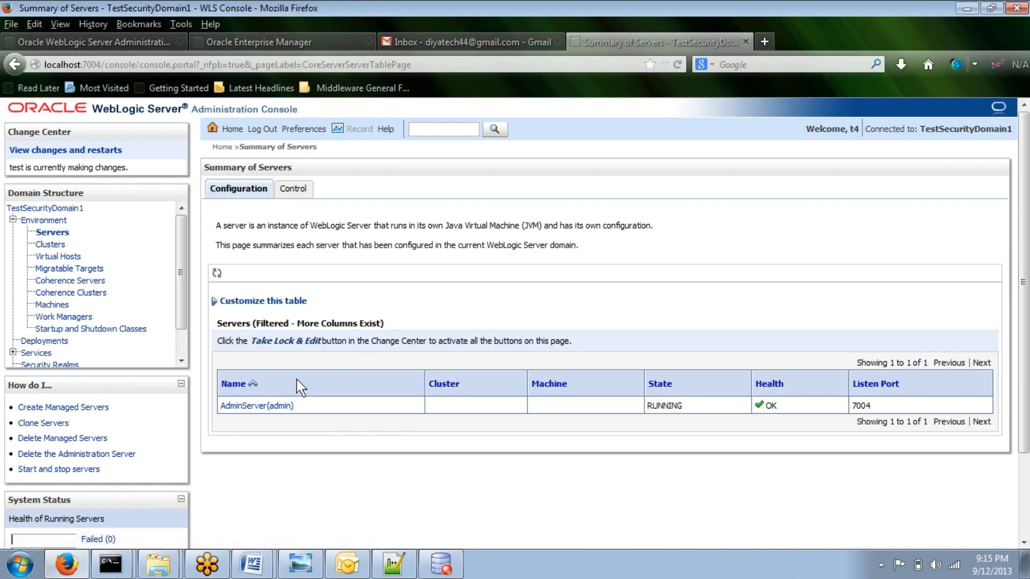
pyautogui.click(288, 190)
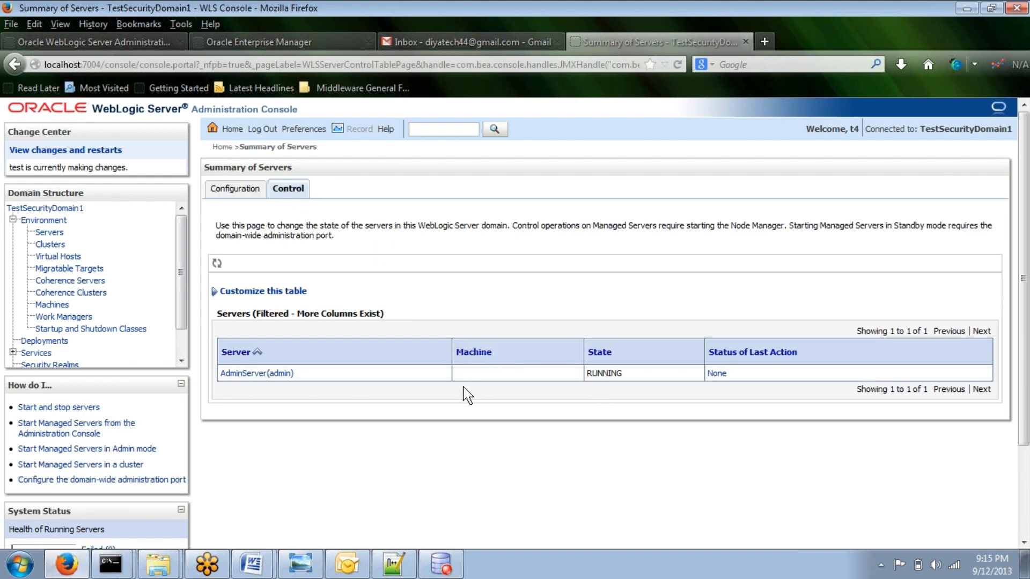
pyautogui.click(34, 246)
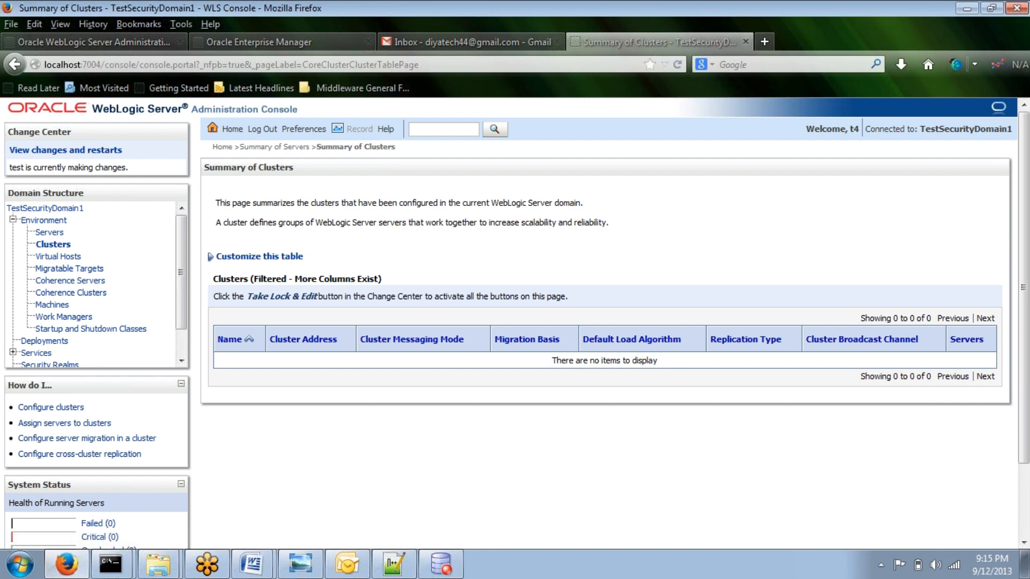
pyautogui.click(32, 341)
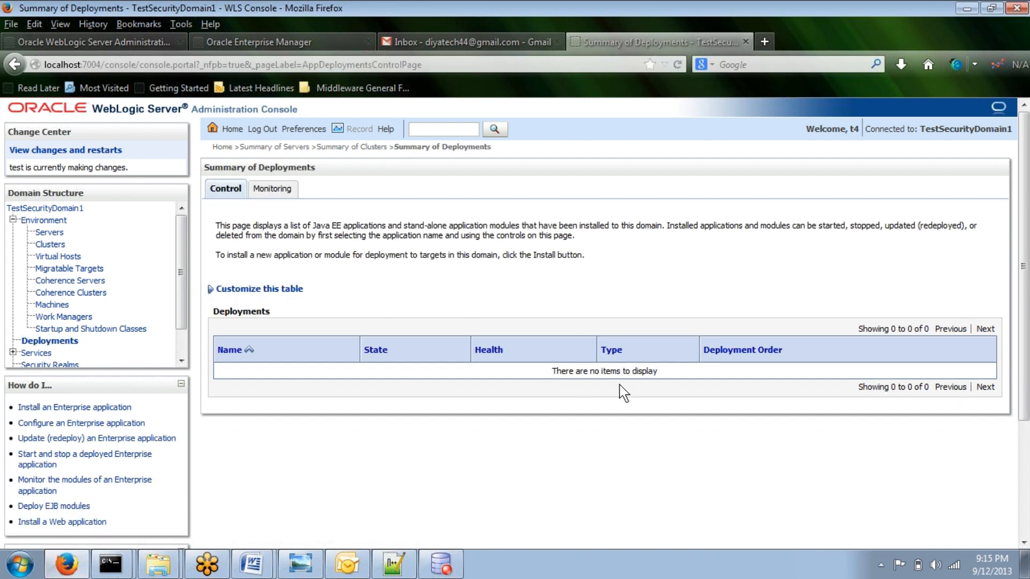
pyautogui.moveTo(553, 371); pyautogui.dragTo(664, 376)
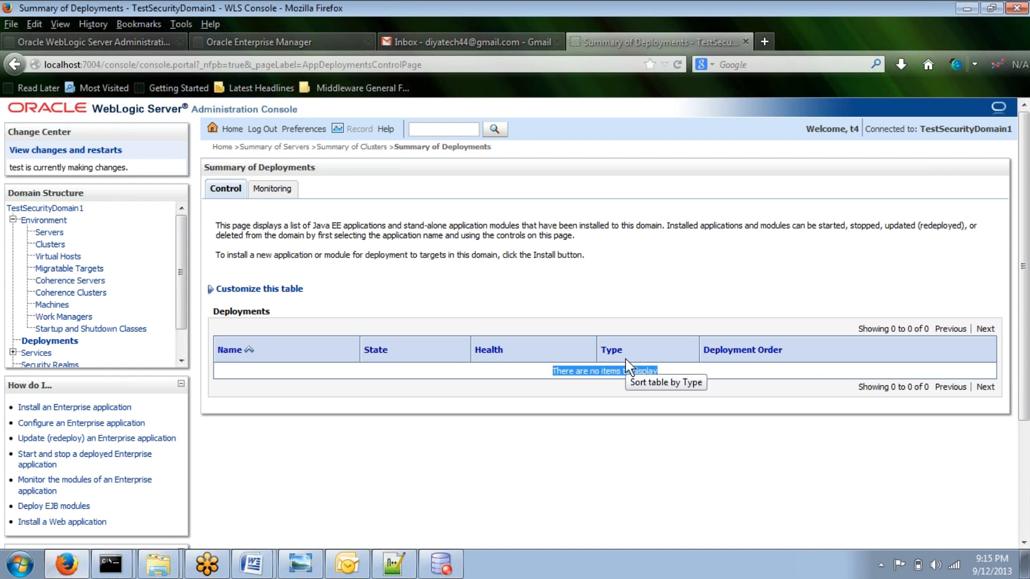
# Step: As t4, open Security Realms, myrealm, and its Users and Groups page
pyautogui.scroll(-1, 80, 306)
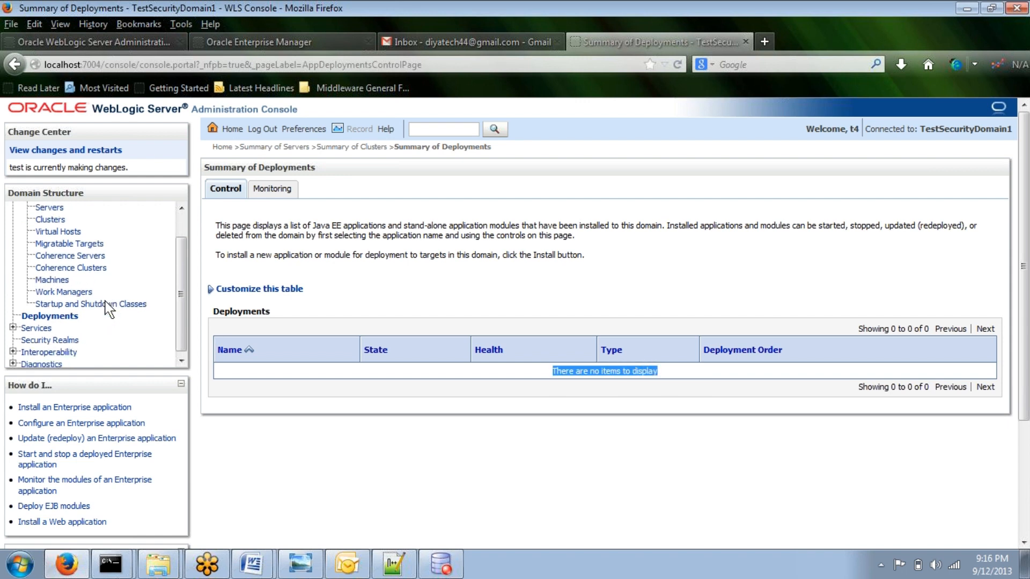
pyautogui.click(65, 340)
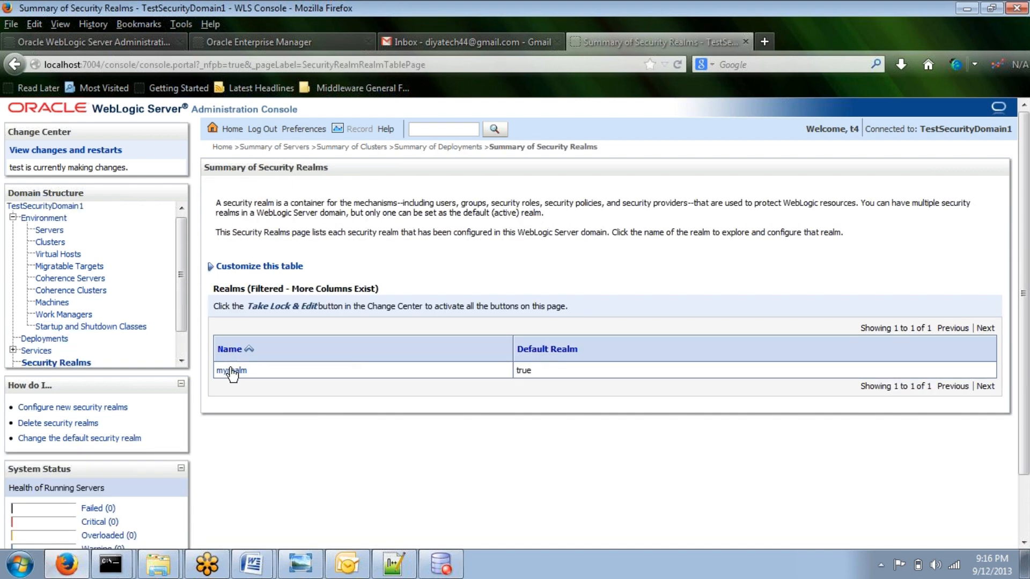
pyautogui.click(231, 371)
pyautogui.click(232, 371)
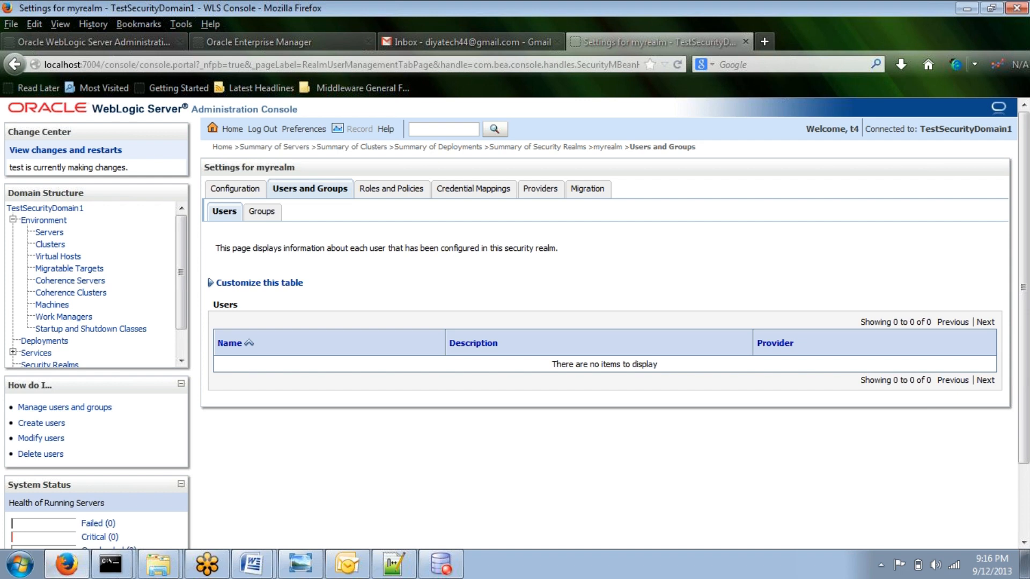
# Step: Log out and log back in as the administrator test with the account password
pyautogui.click(257, 131)
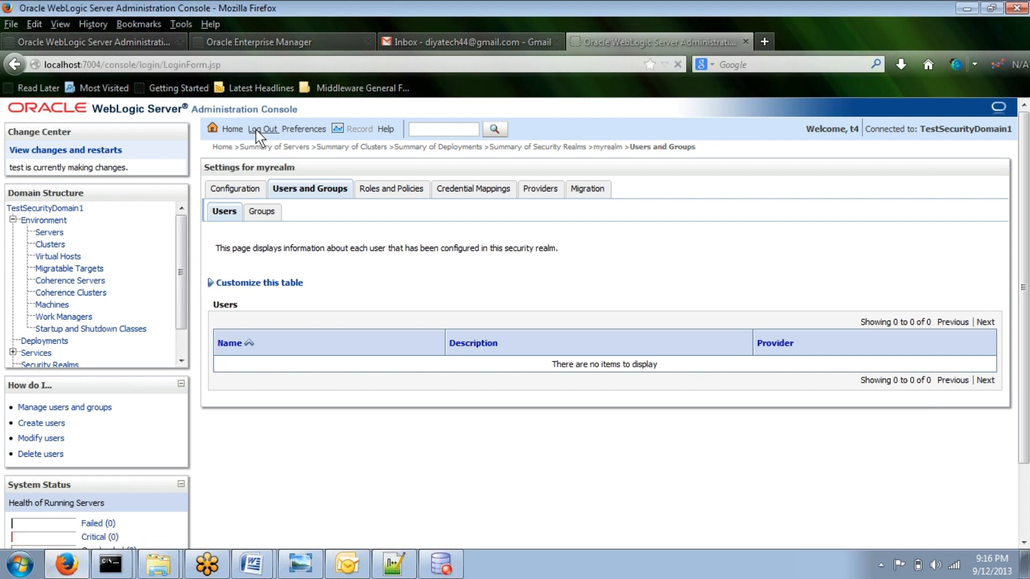
pyautogui.write('test')
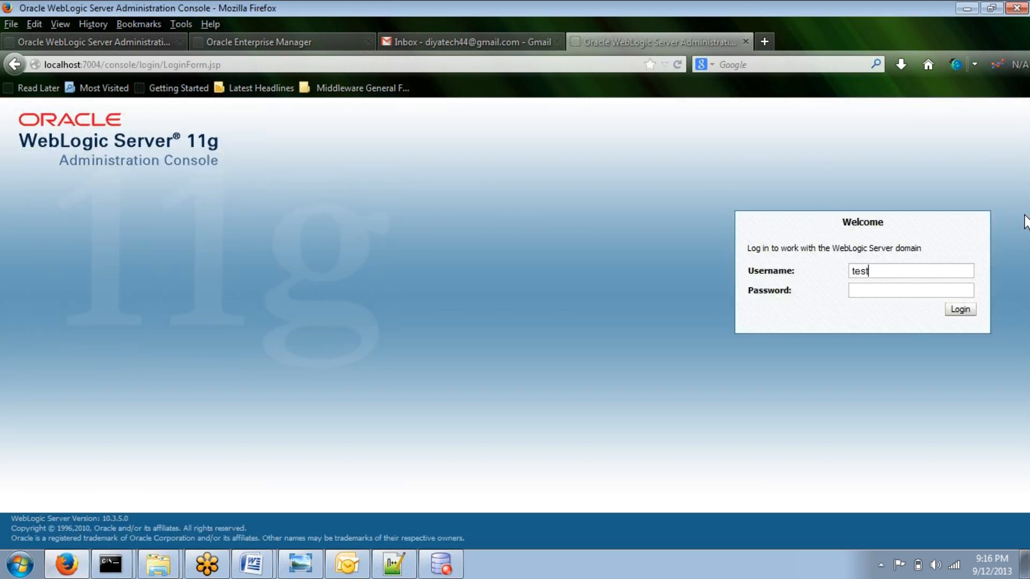
pyautogui.press('Tab')
pyautogui.write('••••••••')
pyautogui.press('Return')
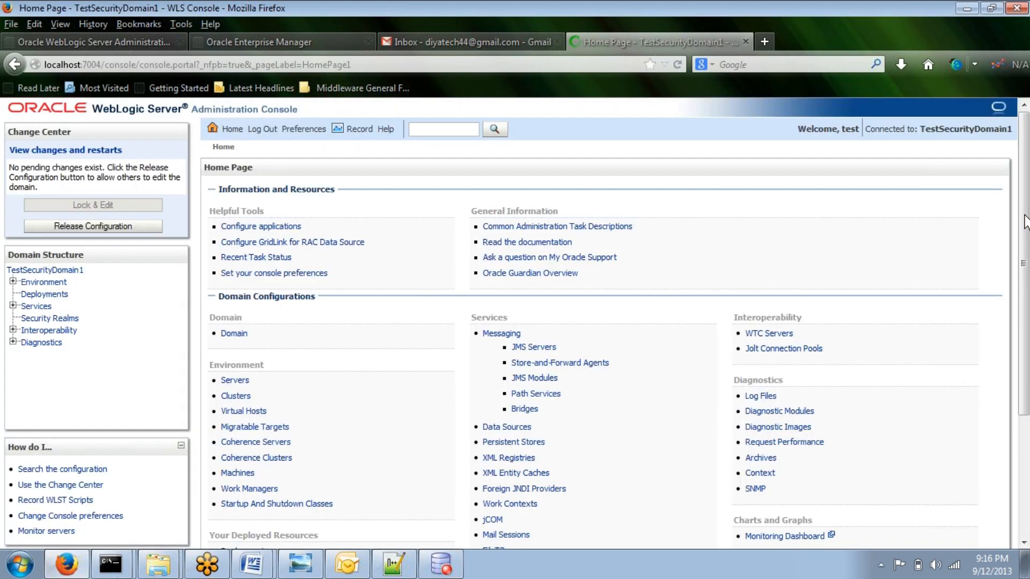
# Step: Go to myrealm's Groups page and create a new group WLS_HYD with the DefaultAuthenticator provider
pyautogui.scroll(-5, 373, 369)
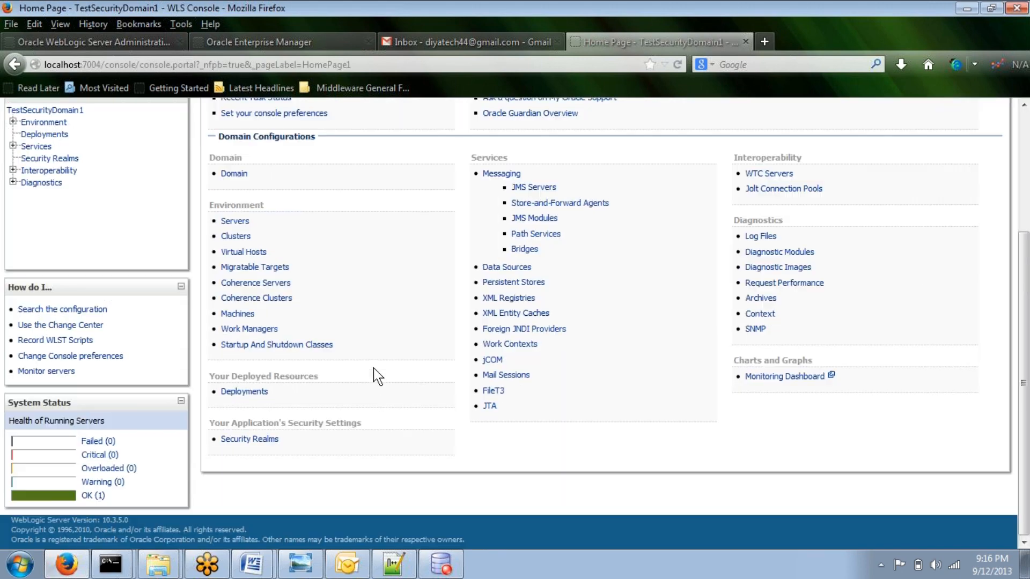
pyautogui.scroll(3, 373, 368)
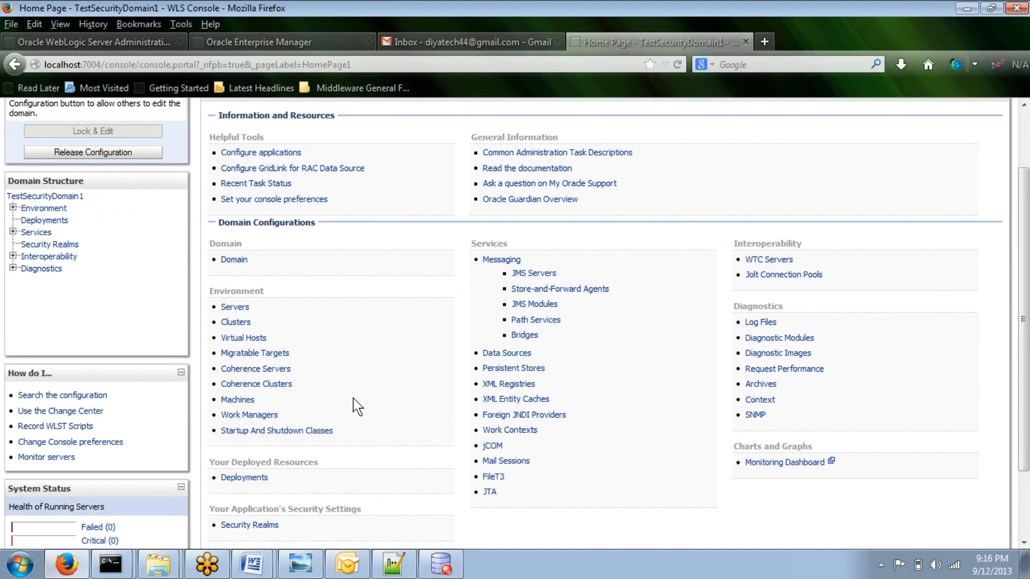
pyautogui.click(257, 521)
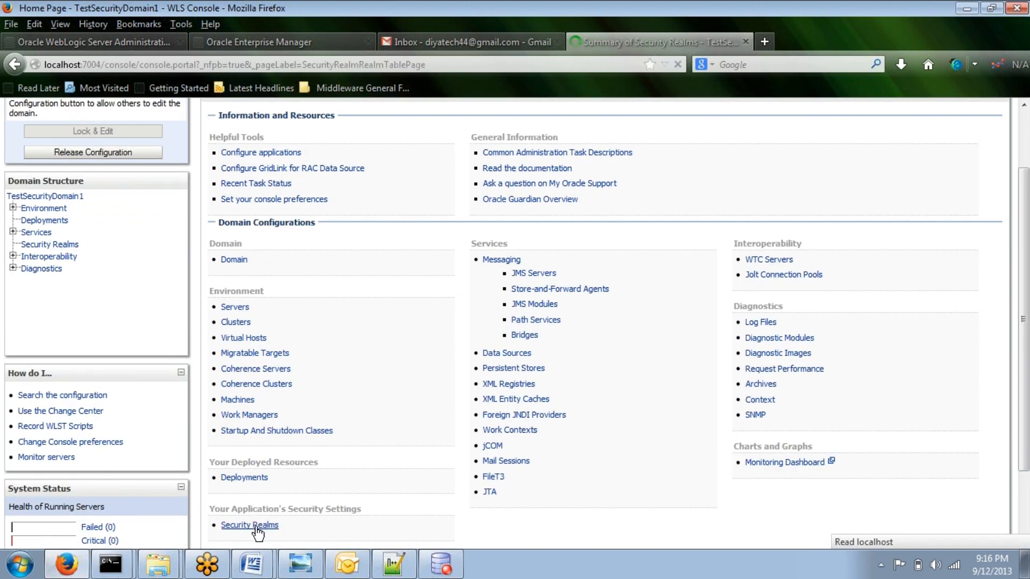
pyautogui.click(248, 359)
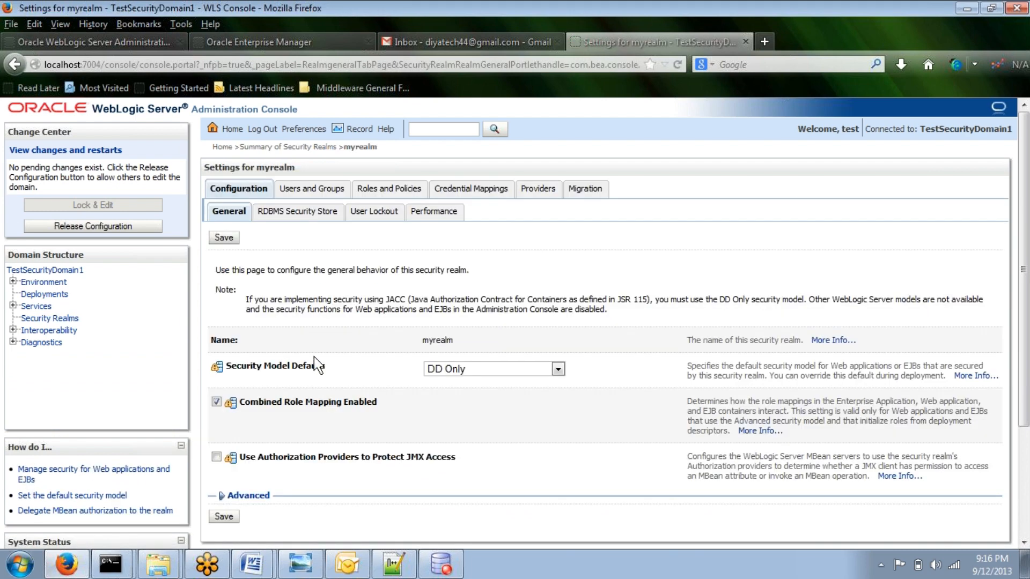
pyautogui.click(339, 193)
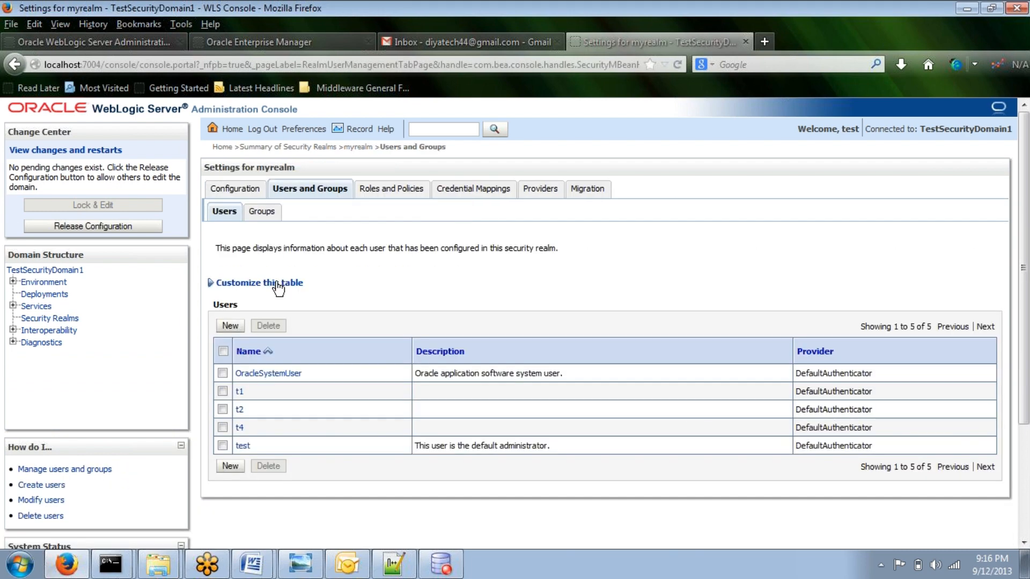
pyautogui.click(267, 216)
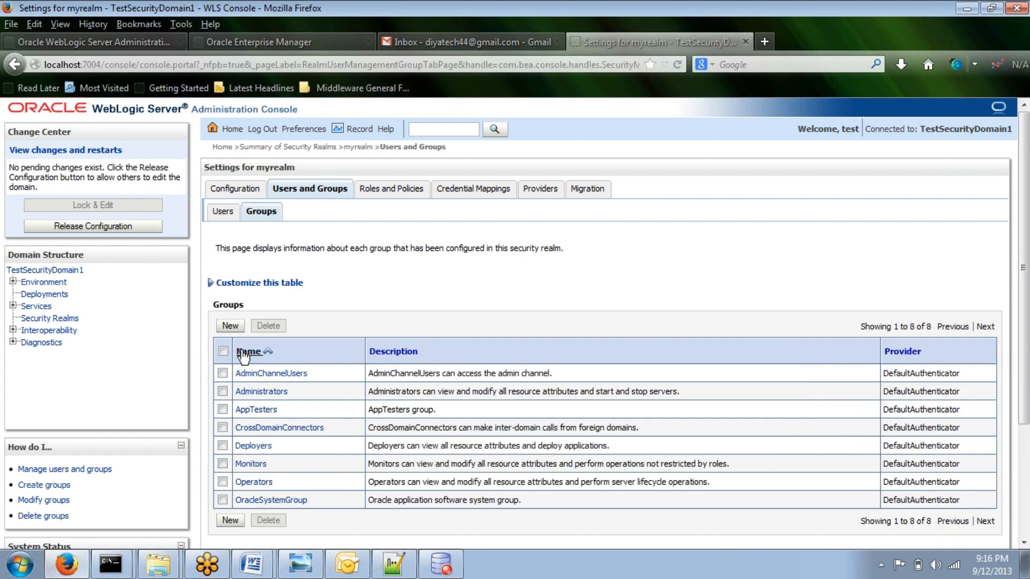
pyautogui.click(233, 326)
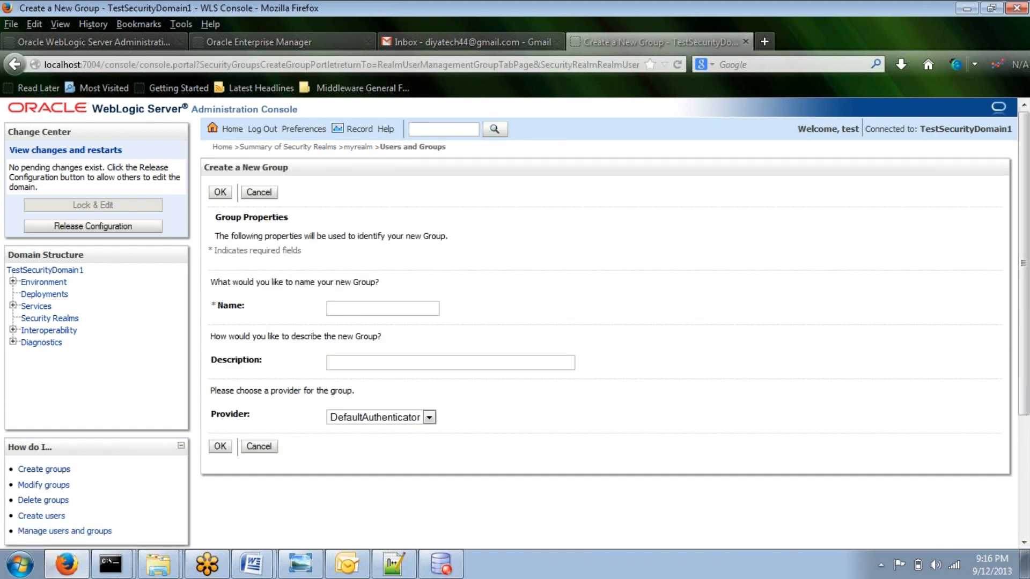
pyautogui.write('WLS_HYD')
pyautogui.click(372, 415)
pyautogui.click(371, 415)
pyautogui.click(220, 446)
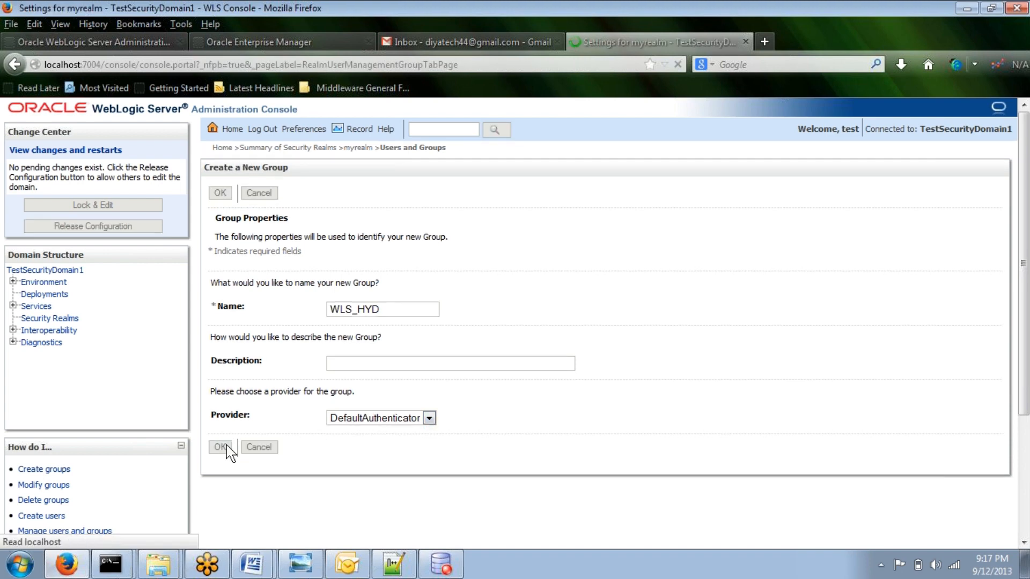
# Step: Open group WLS_HYD's membership and add AppTesters, Deployers, Monitors and Operators as parent groups
pyautogui.scroll(-5, 298, 423)
pyautogui.click(261, 409)
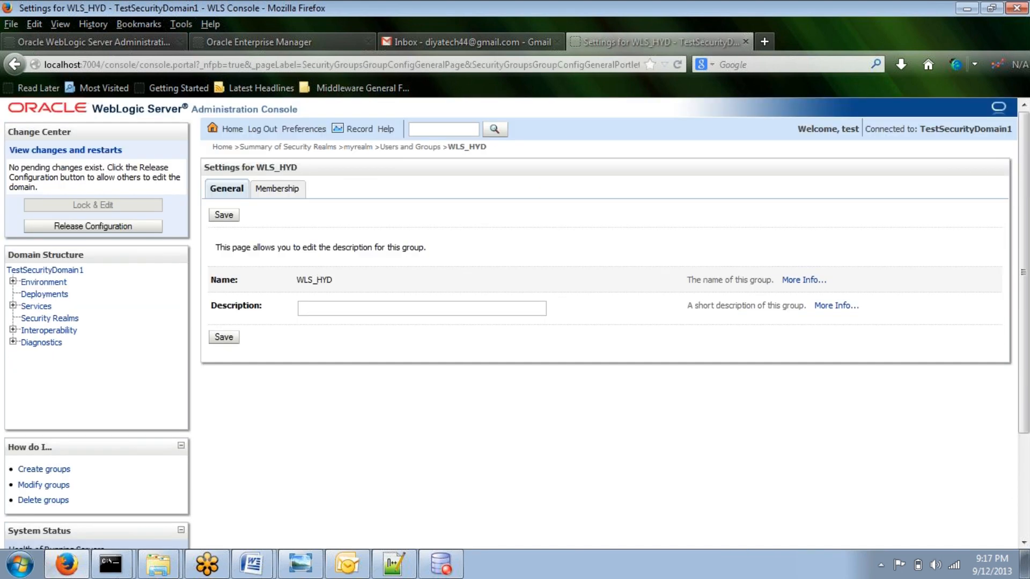
pyautogui.click(280, 191)
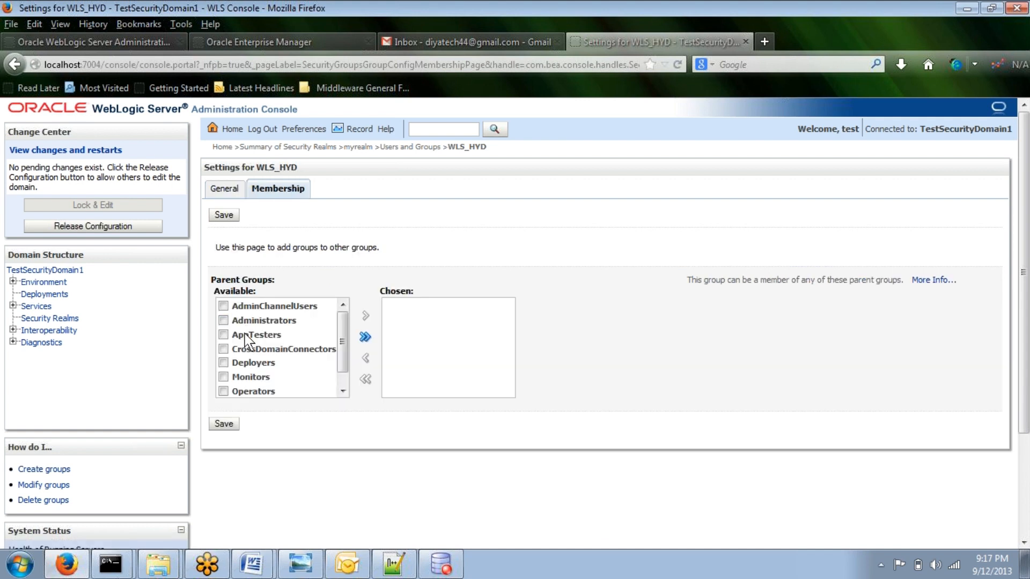
pyautogui.click(224, 334)
pyautogui.click(223, 363)
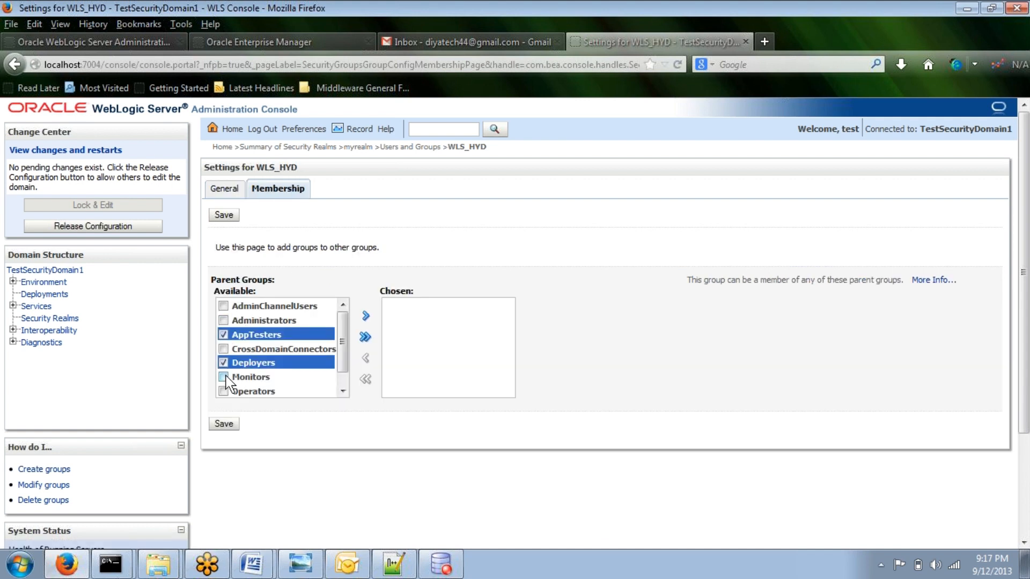
pyautogui.click(224, 377)
pyautogui.click(223, 391)
pyautogui.scroll(-1, 337, 359)
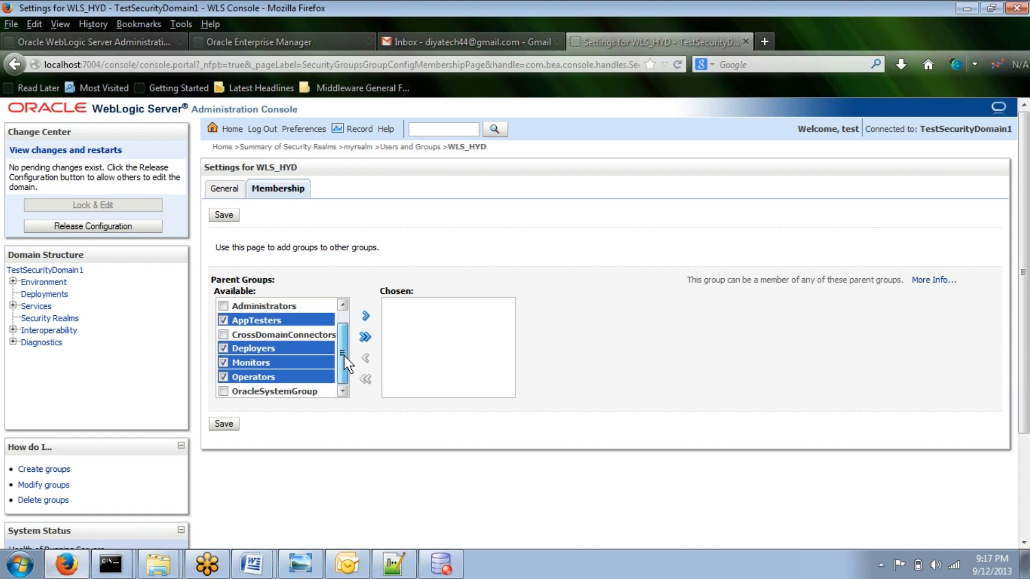
pyautogui.click(366, 316)
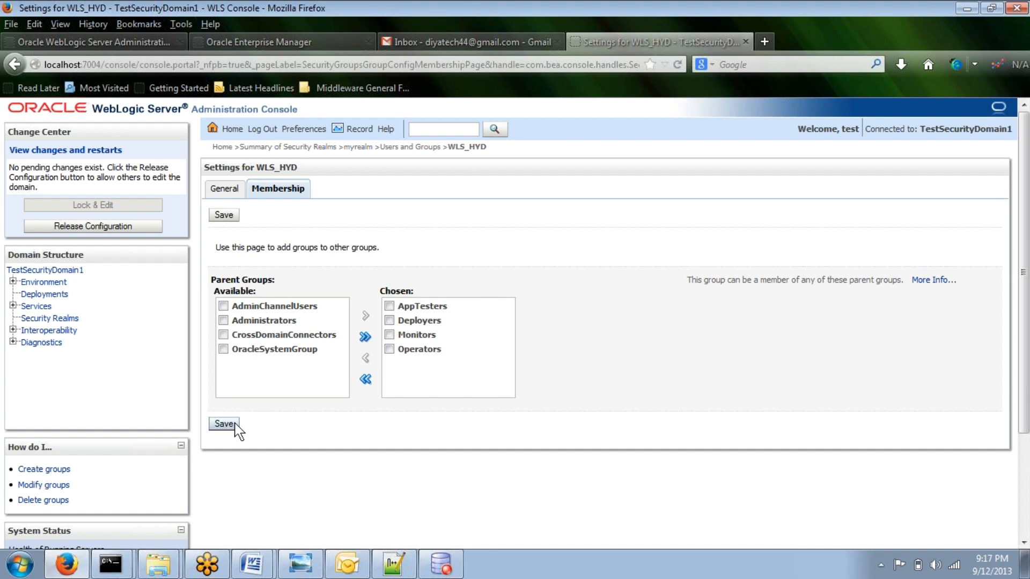
# Step: Add AdminChannelUsers and CrossDomainConnectors to group WLS_HYD's chosen parent groups
pyautogui.click(223, 306)
pyautogui.click(365, 316)
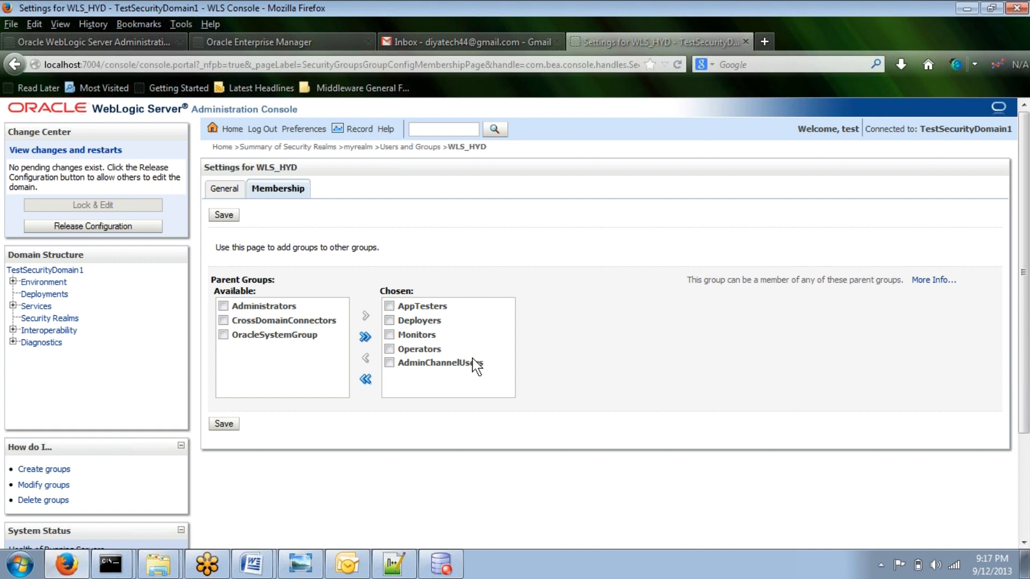
pyautogui.click(221, 320)
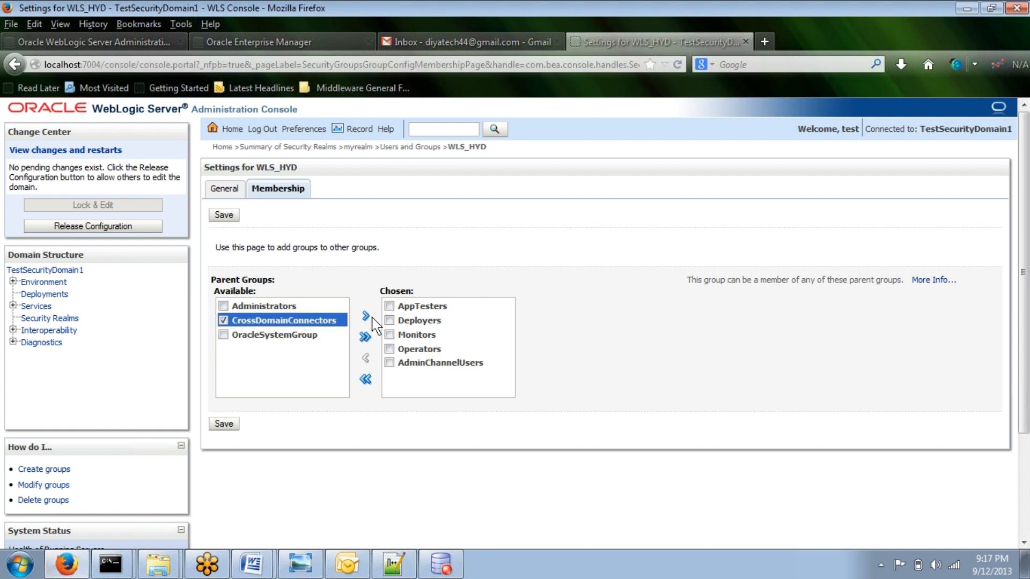
pyautogui.click(365, 315)
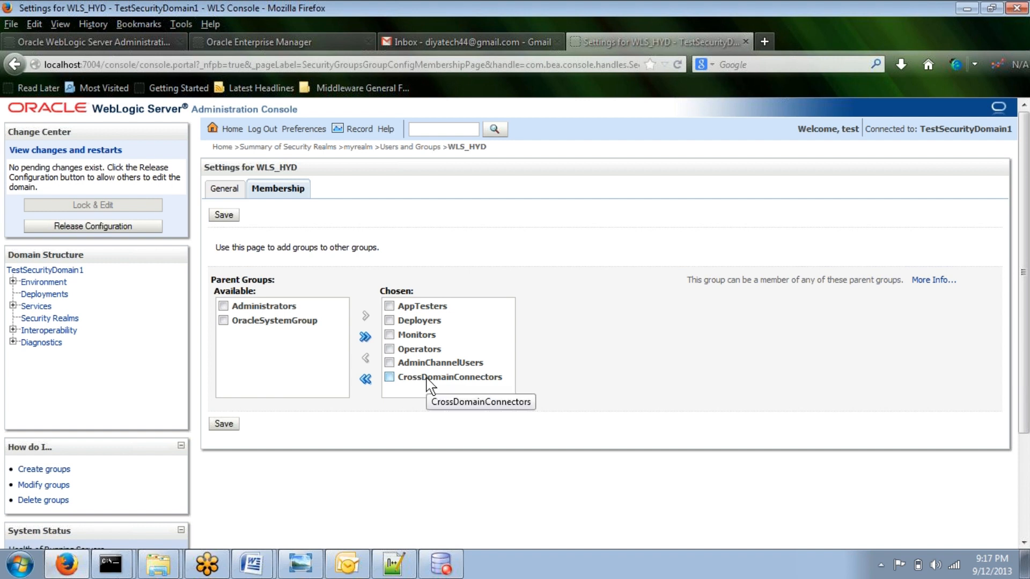
pyautogui.click(277, 313)
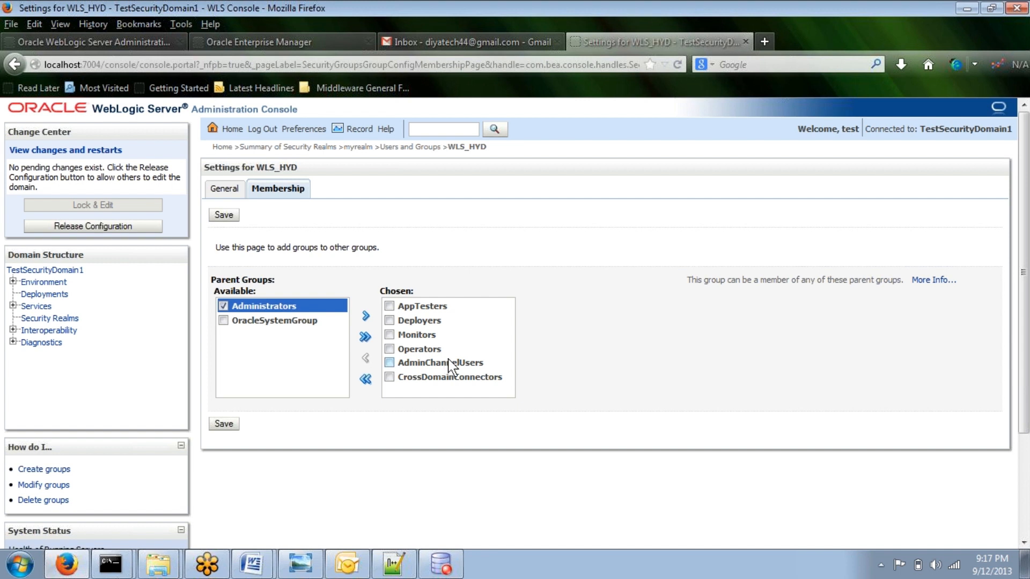
pyautogui.click(416, 363)
pyautogui.click(389, 363)
pyautogui.click(389, 377)
pyautogui.click(389, 378)
pyautogui.click(224, 307)
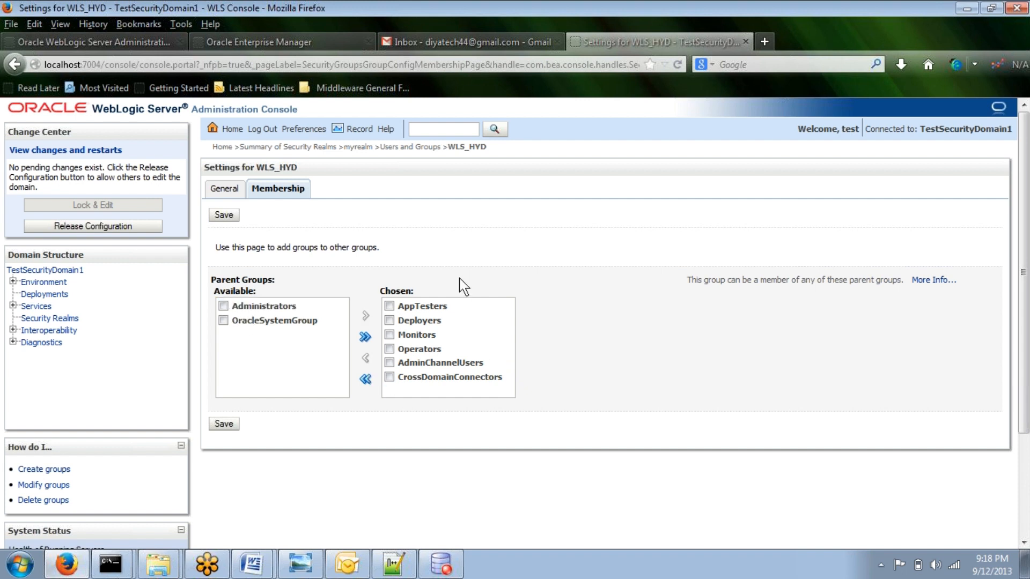
pyautogui.click(271, 307)
pyautogui.click(223, 306)
# Step: Save the WLS_HYD group membership changes
pyautogui.click(232, 424)
pyautogui.click(228, 423)
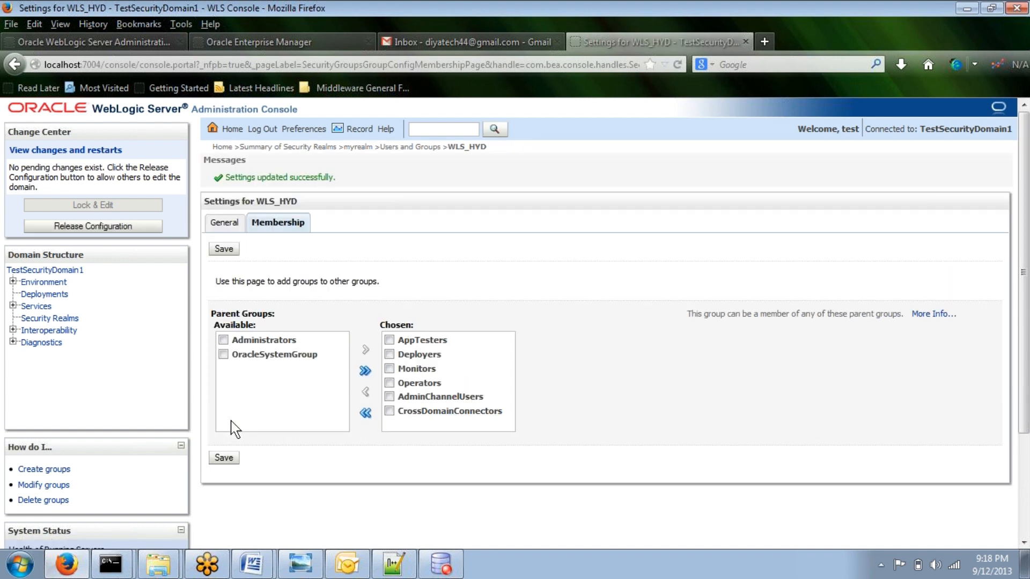
pyautogui.click(225, 456)
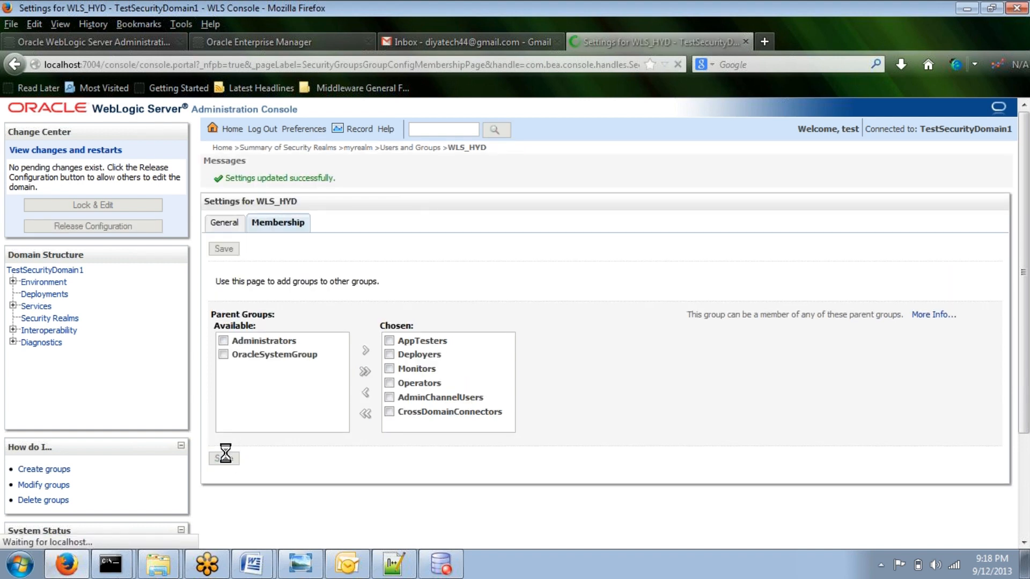
# Step: Create a new user t5 in myrealm with the DefaultAuthenticator provider, entering and confirming the account password
pyautogui.click(425, 149)
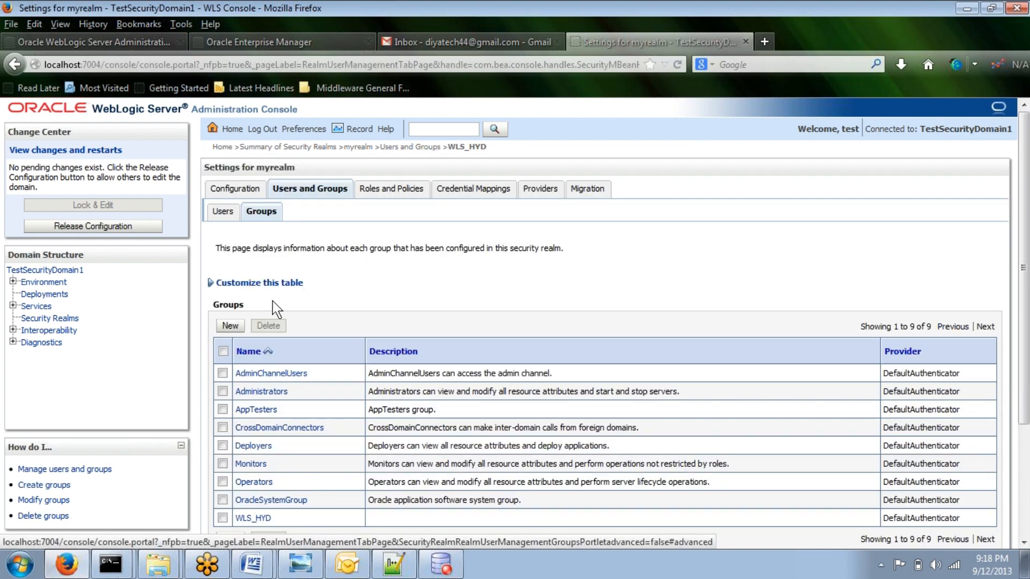
pyautogui.click(222, 211)
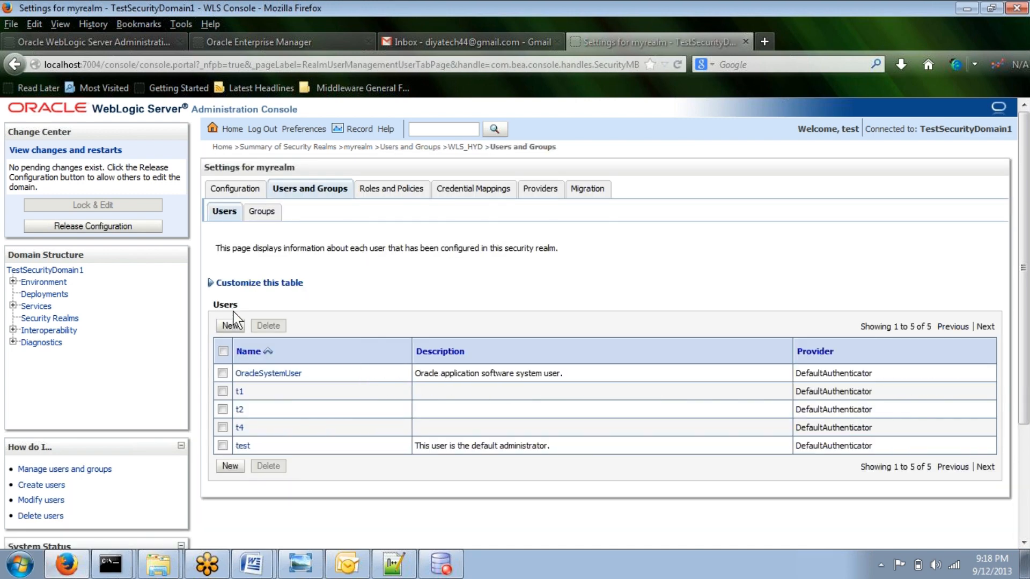
pyautogui.click(231, 325)
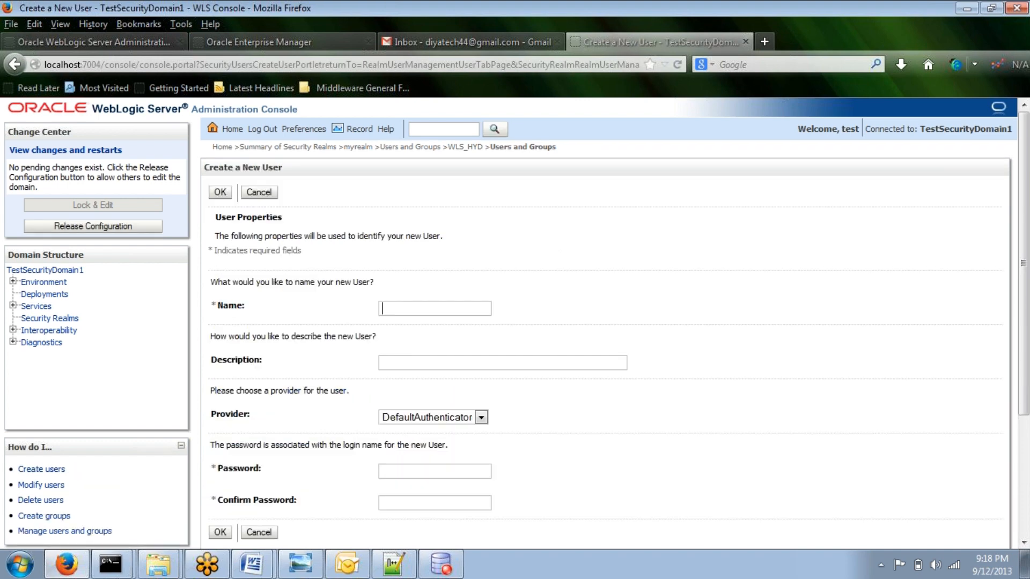
pyautogui.write('t5')
pyautogui.scroll(-3, 477, 269)
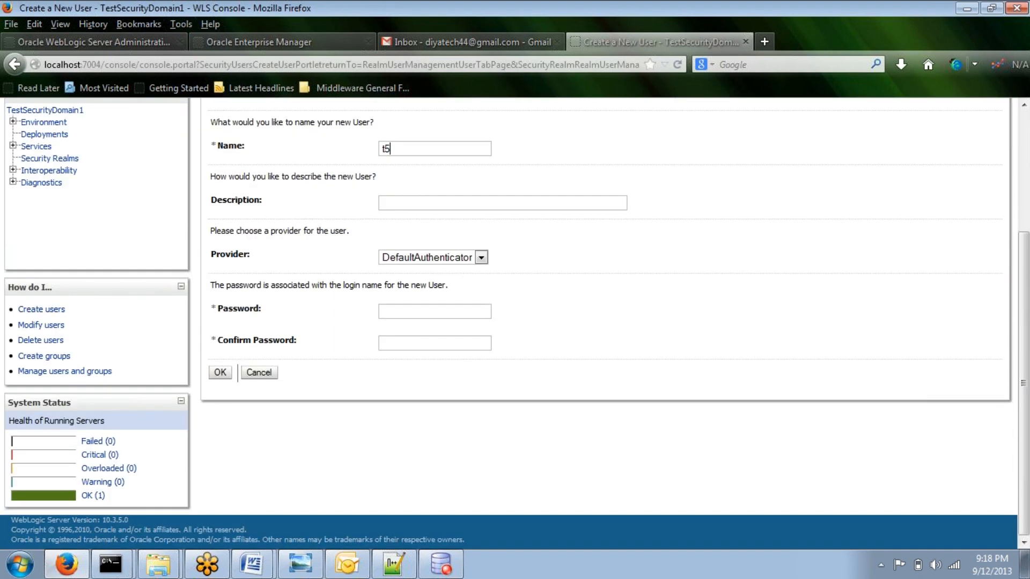
pyautogui.write('********')
pyautogui.press('Tab')
pyautogui.write('********')
pyautogui.click(219, 372)
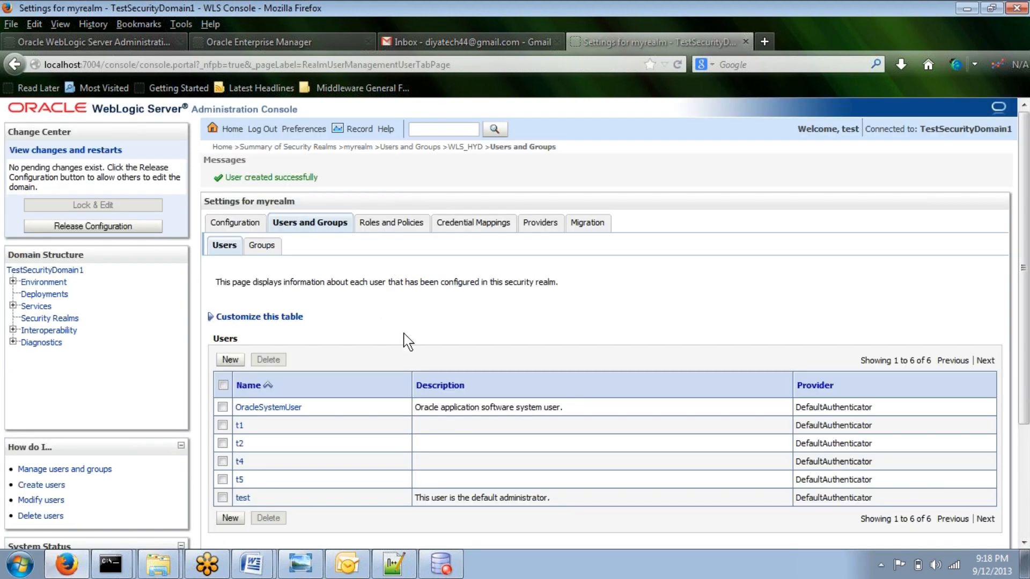
# Step: Open user t5's group settings, add WLS_HYD as its parent group, and save
pyautogui.scroll(-3, 404, 338)
pyautogui.click(240, 396)
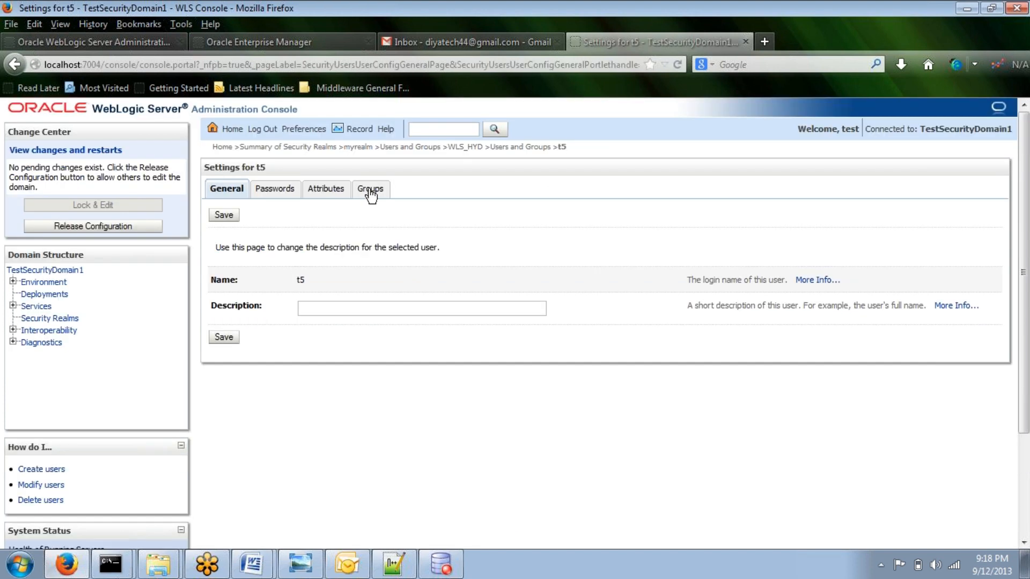
pyautogui.click(369, 191)
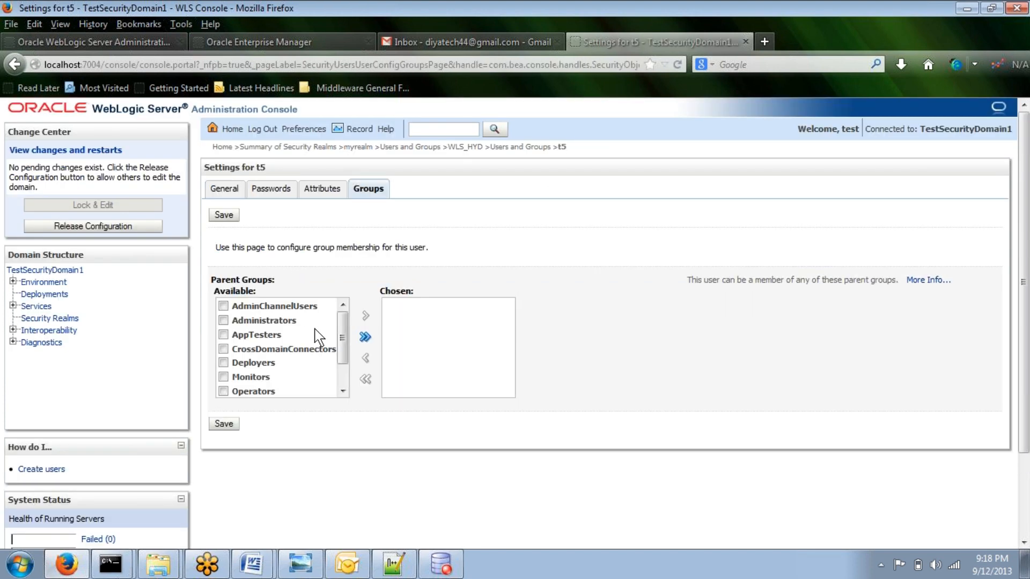
pyautogui.click(223, 392)
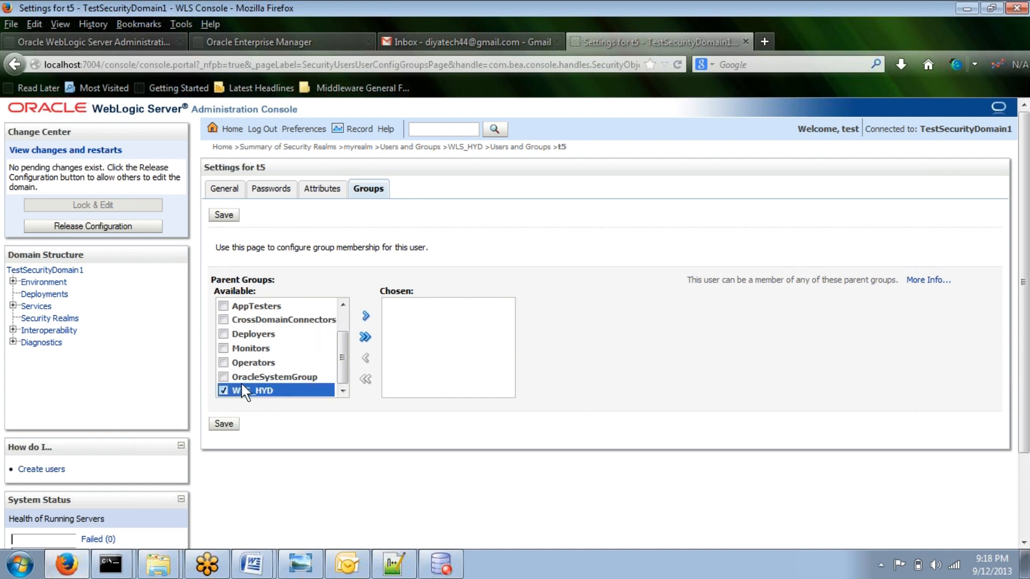
pyautogui.click(365, 316)
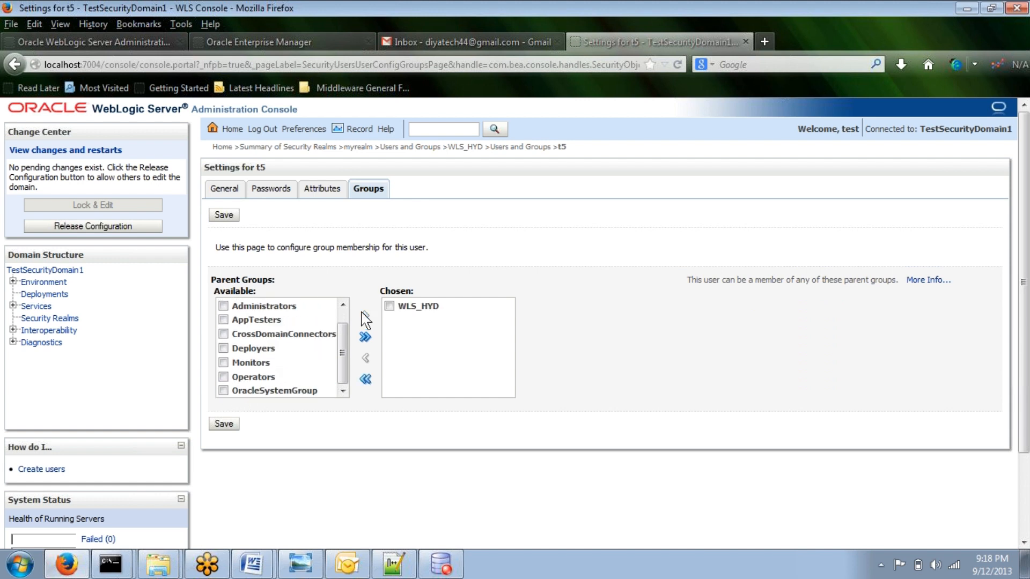
pyautogui.click(224, 424)
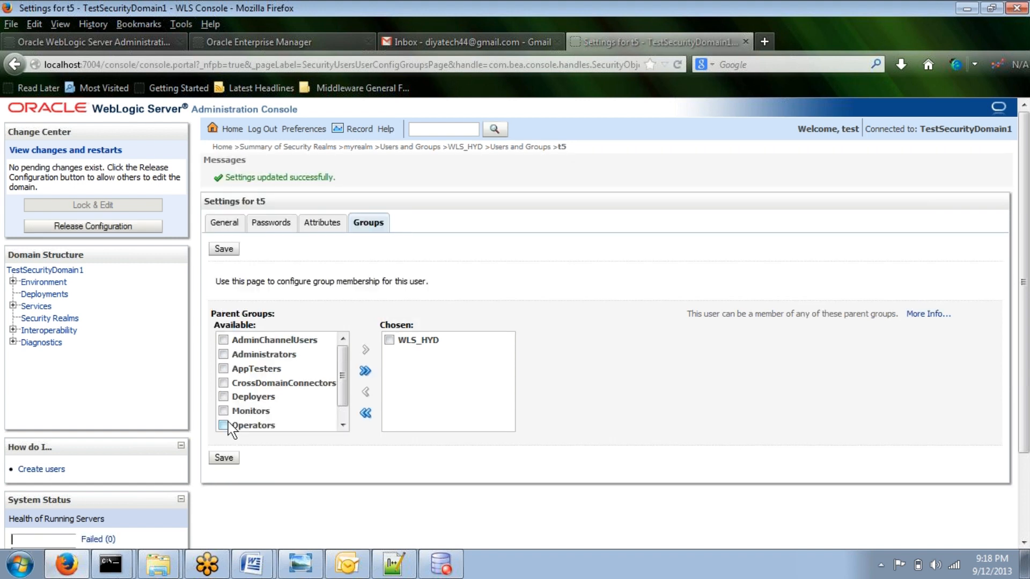
pyautogui.click(223, 459)
pyautogui.click(225, 459)
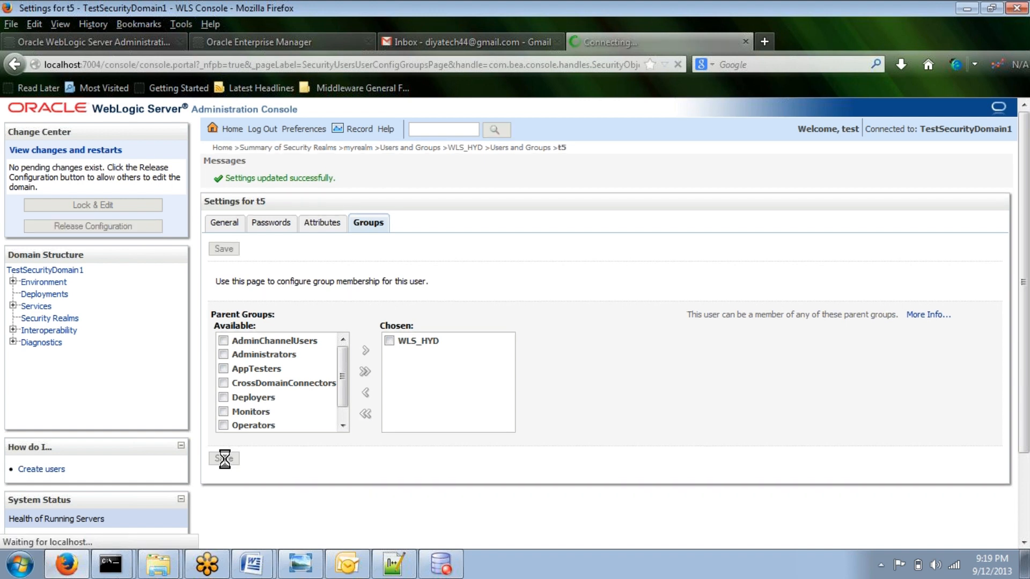
# Step: Log out and log back in as user t5 with the account password
pyautogui.click(262, 131)
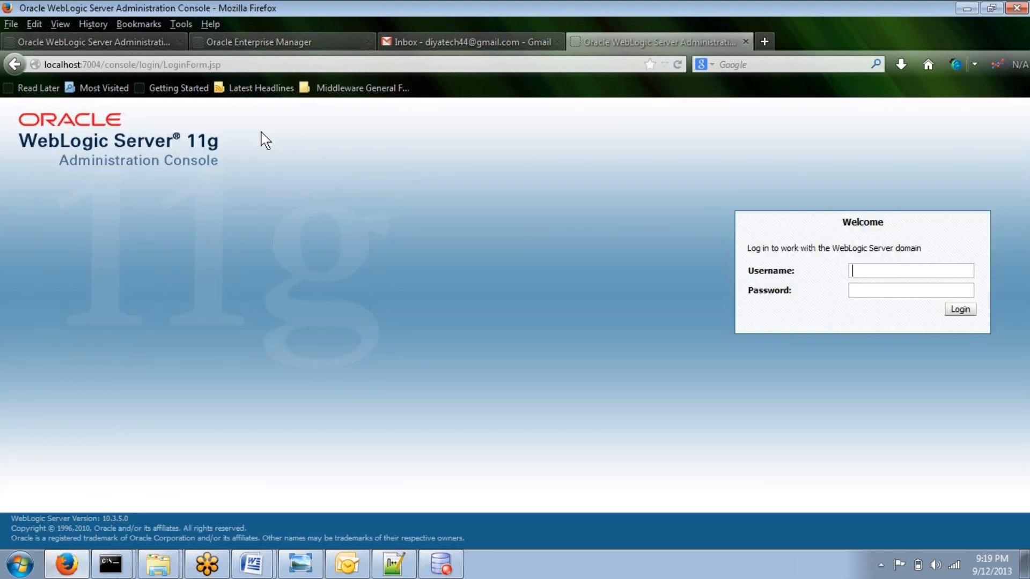
pyautogui.write('t5welcome1')
pyautogui.click(963, 314)
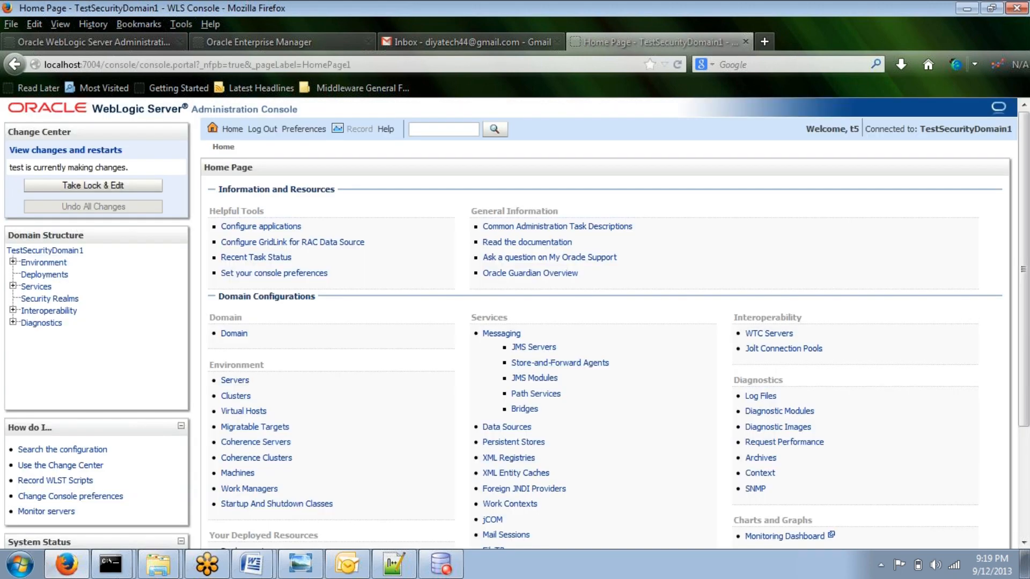
# Step: As t5, take the configuration lock and open the Servers summary's Control page
pyautogui.click(81, 186)
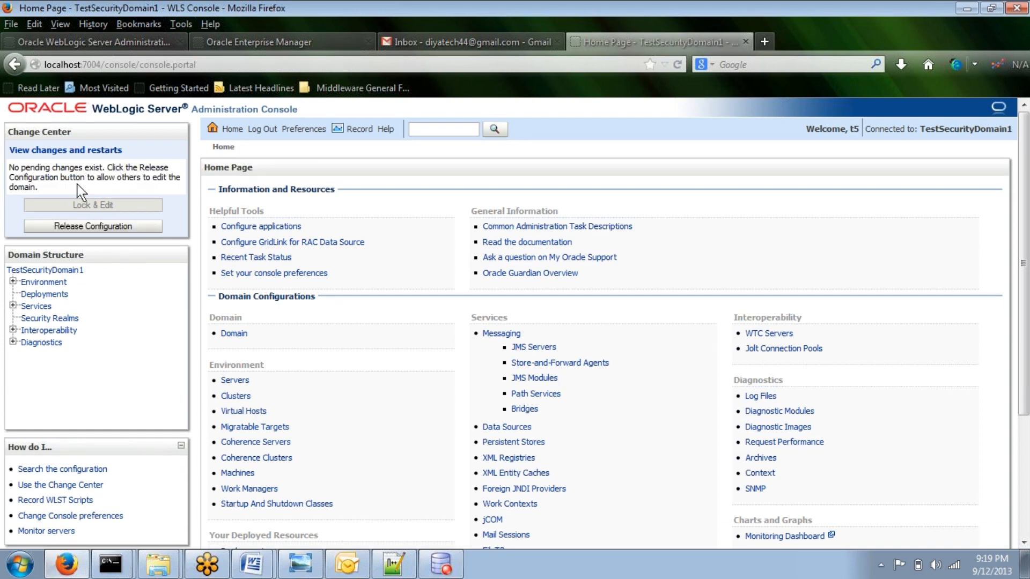
pyautogui.click(12, 281)
pyautogui.click(42, 295)
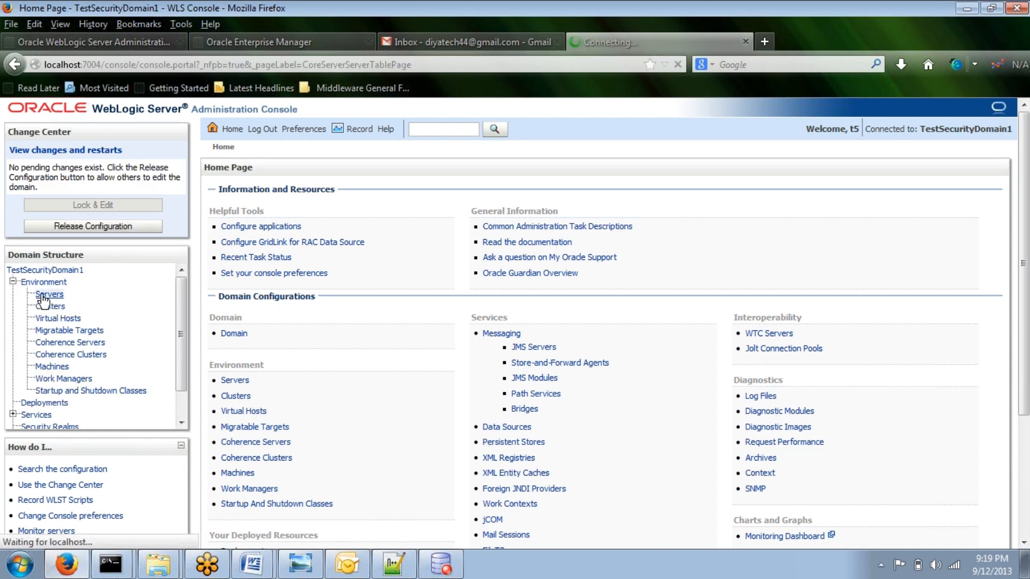
pyautogui.click(290, 191)
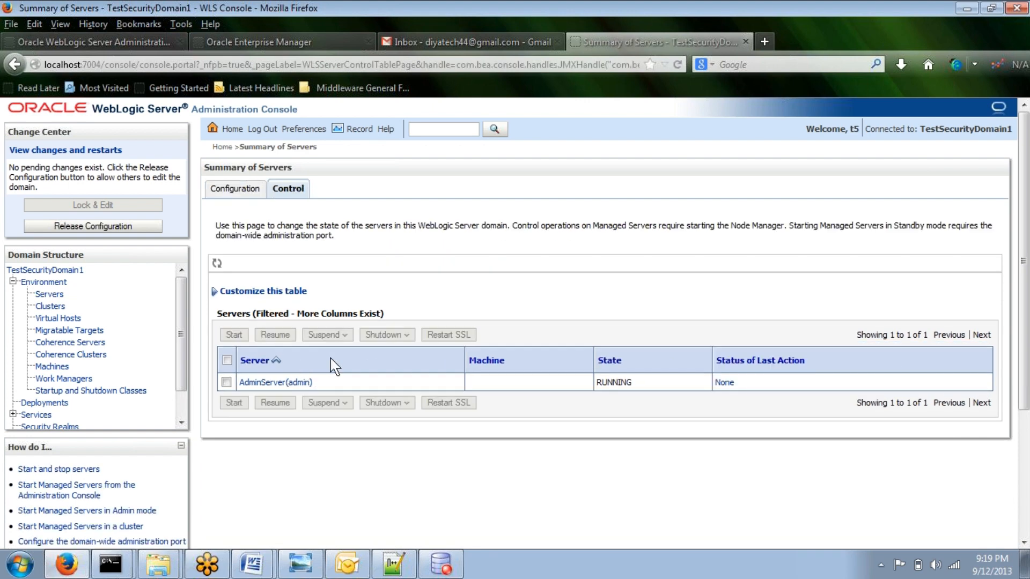
# Step: Open the Deployments summary and start the Install Application Assistant
pyautogui.click(55, 408)
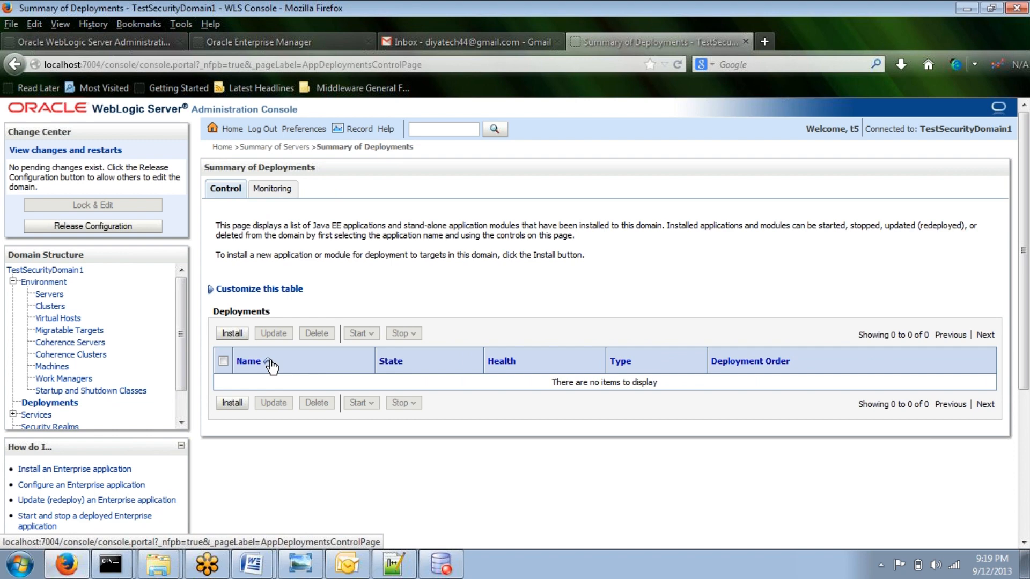
pyautogui.click(232, 333)
pyautogui.scroll(-2, 127, 363)
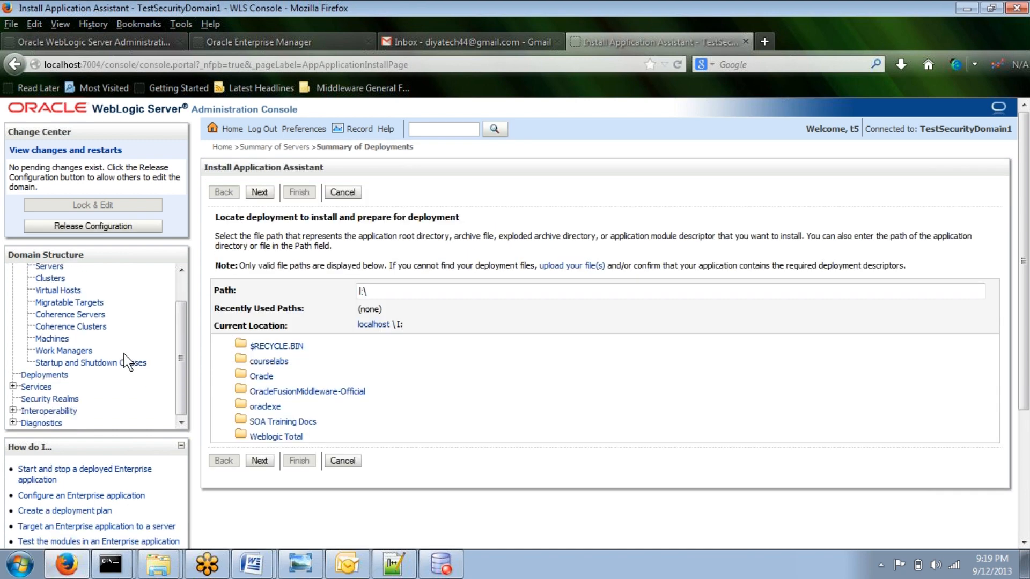
pyautogui.click(12, 387)
# Step: Browse the JDBC Data Sources and JMS Servers summary pages as t5
pyautogui.scroll(-1, 89, 395)
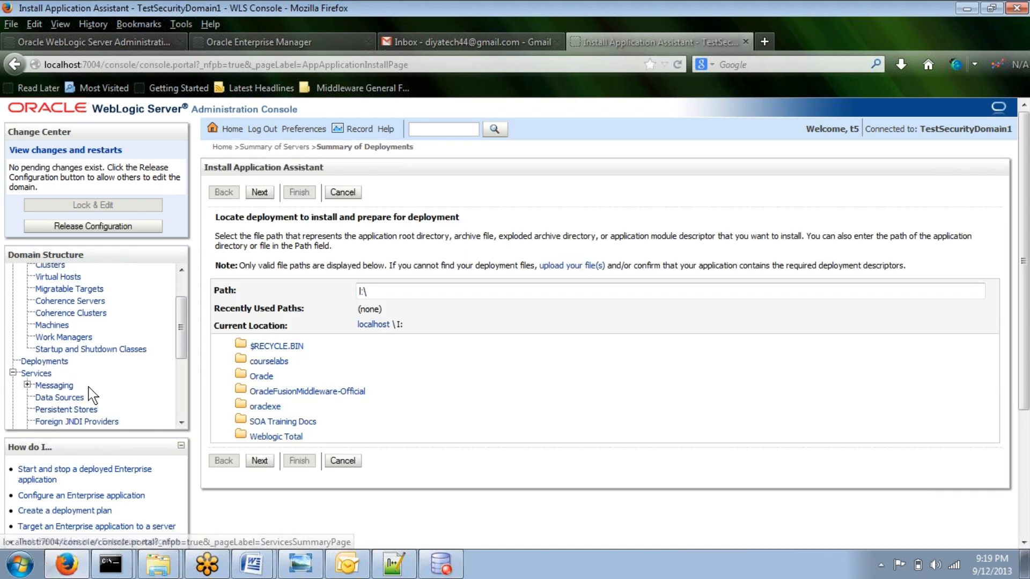
pyautogui.click(62, 397)
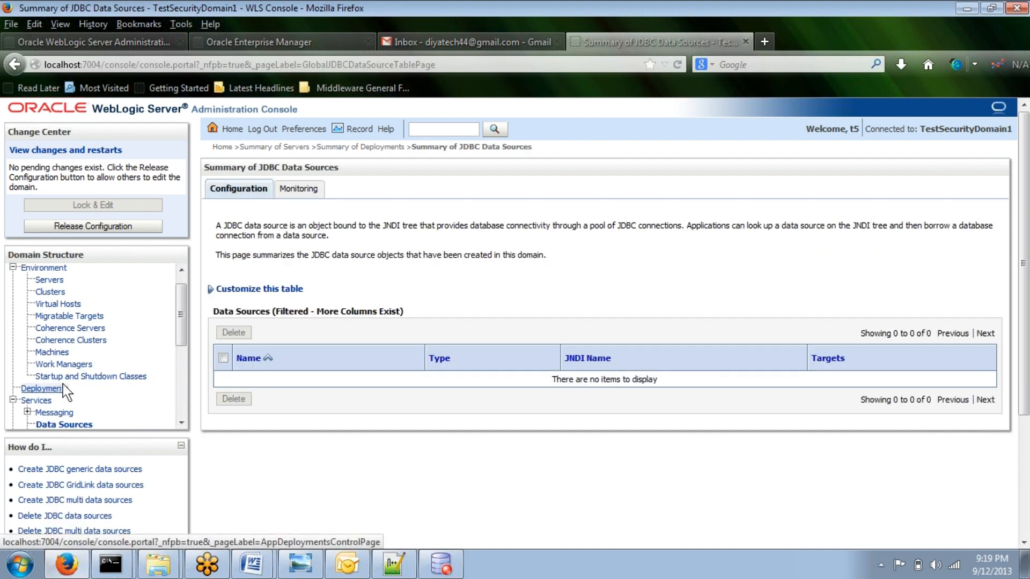
pyautogui.scroll(-3, 43, 376)
pyautogui.click(27, 353)
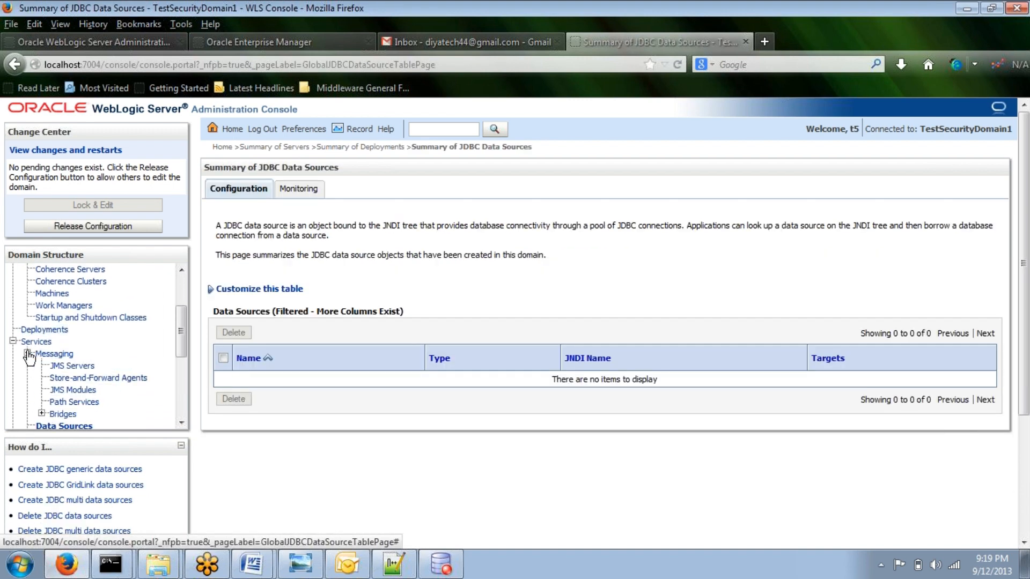
pyautogui.click(57, 365)
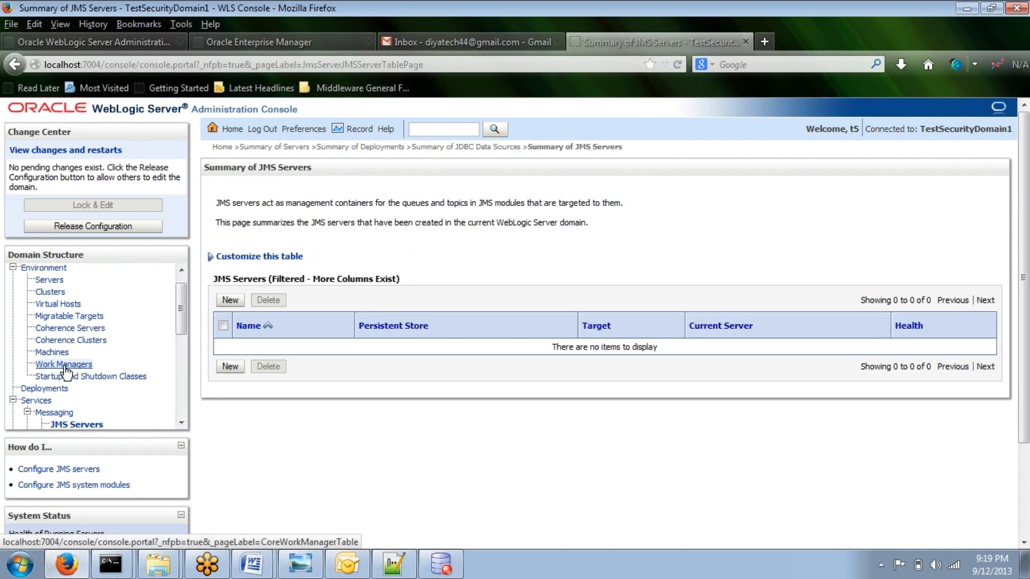
# Step: Open Security Realms, myrealm, and view its Users and Groups pages as t5
pyautogui.scroll(-5, 66, 370)
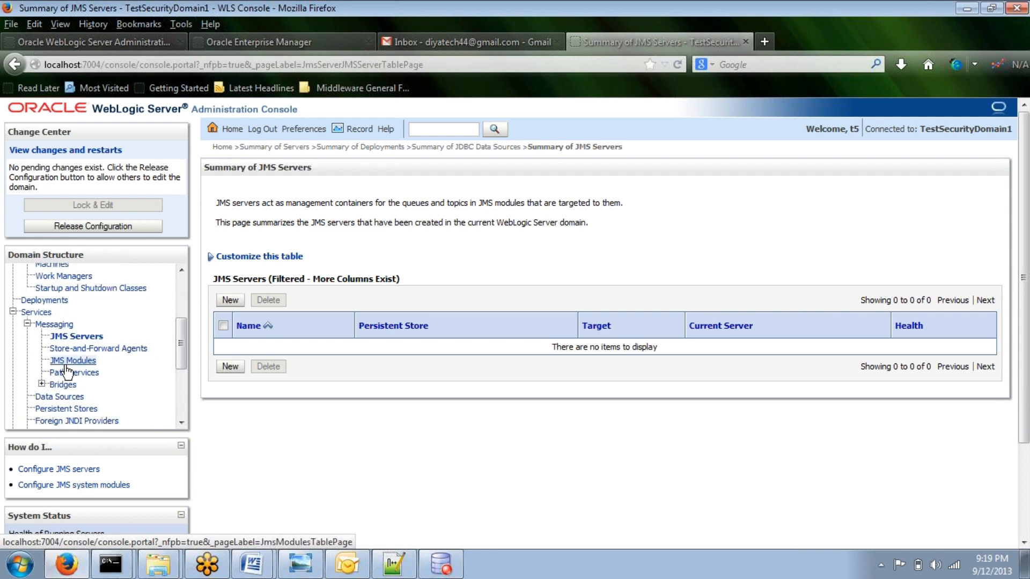
pyautogui.scroll(-4, 65, 371)
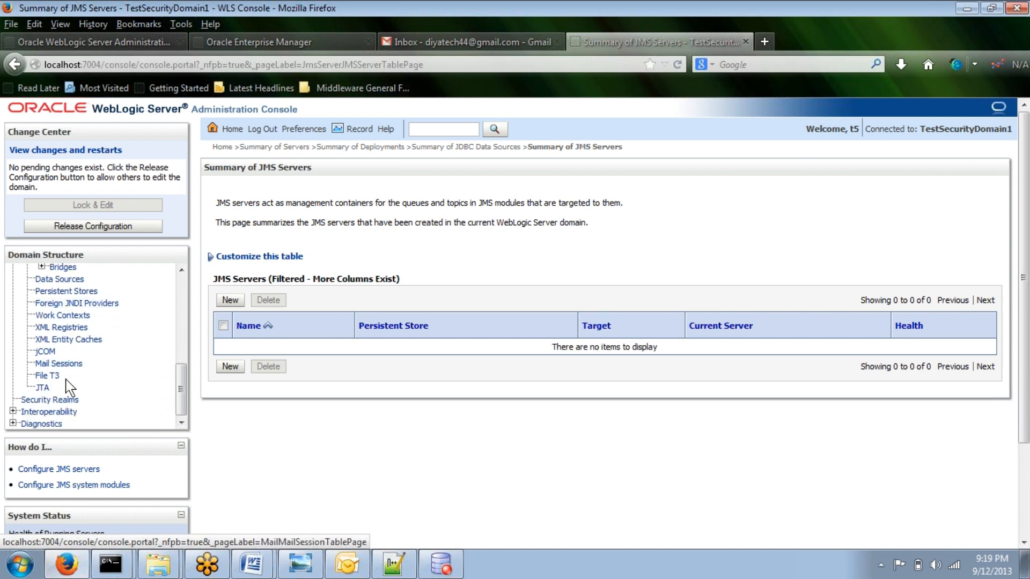
pyautogui.click(50, 400)
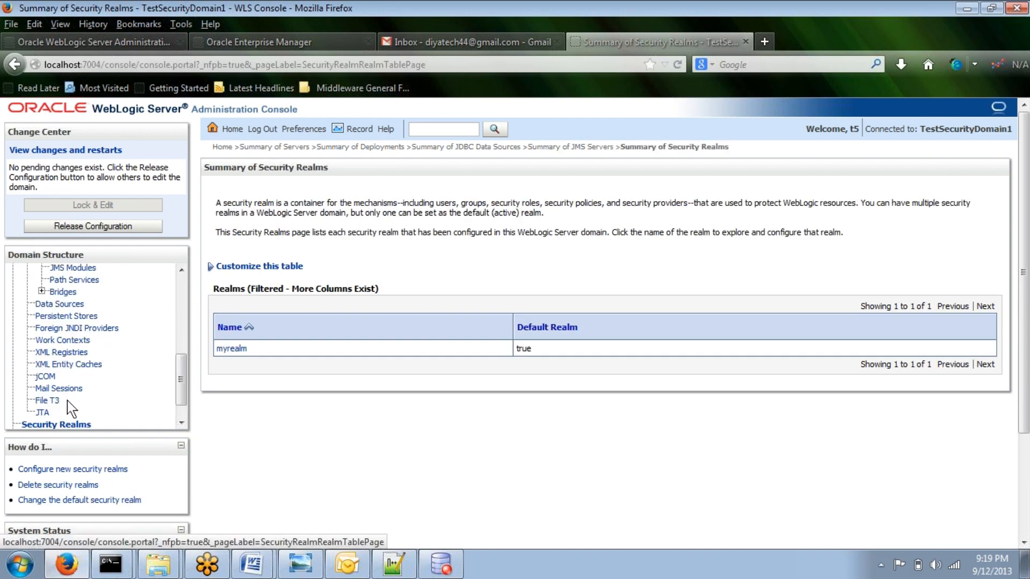
pyautogui.click(230, 349)
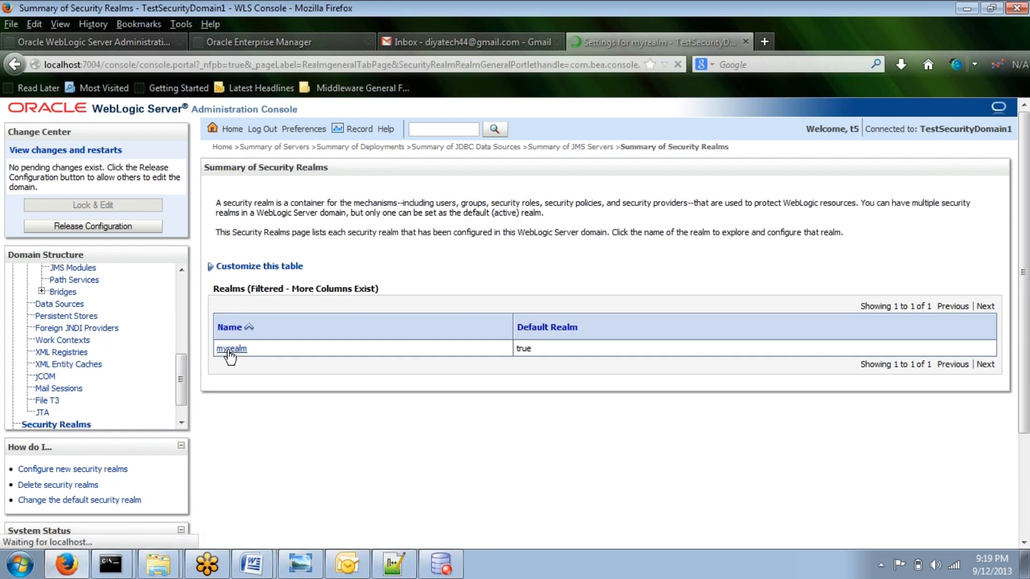
pyautogui.click(322, 188)
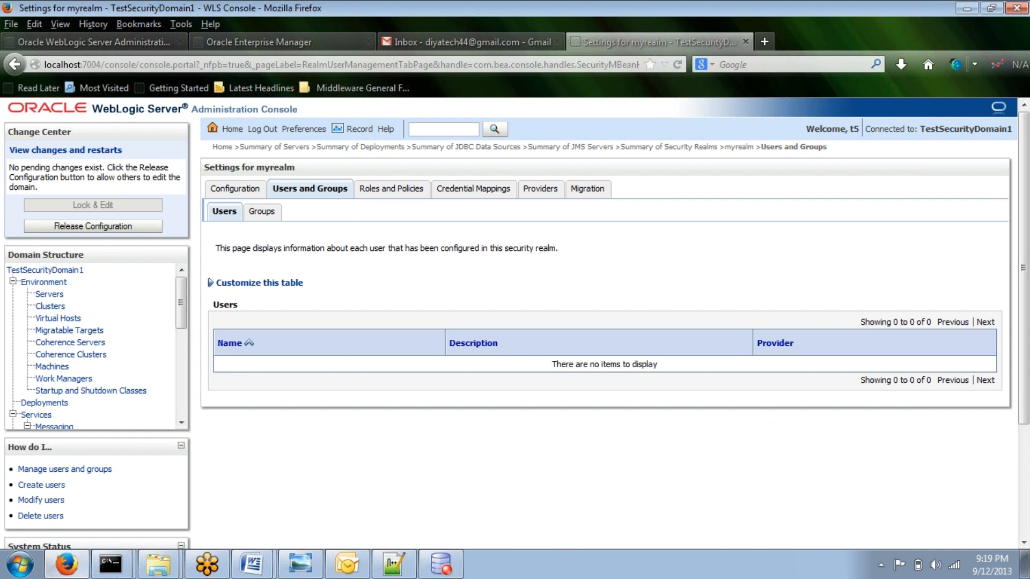
pyautogui.click(262, 213)
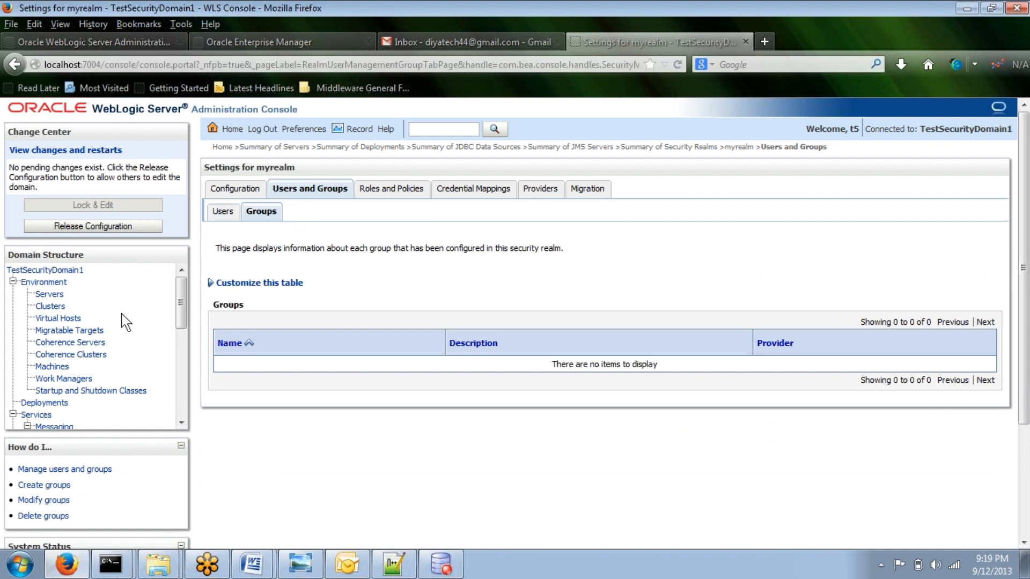
# Step: Log out and log back in as user test, entering its account password
pyautogui.click(262, 131)
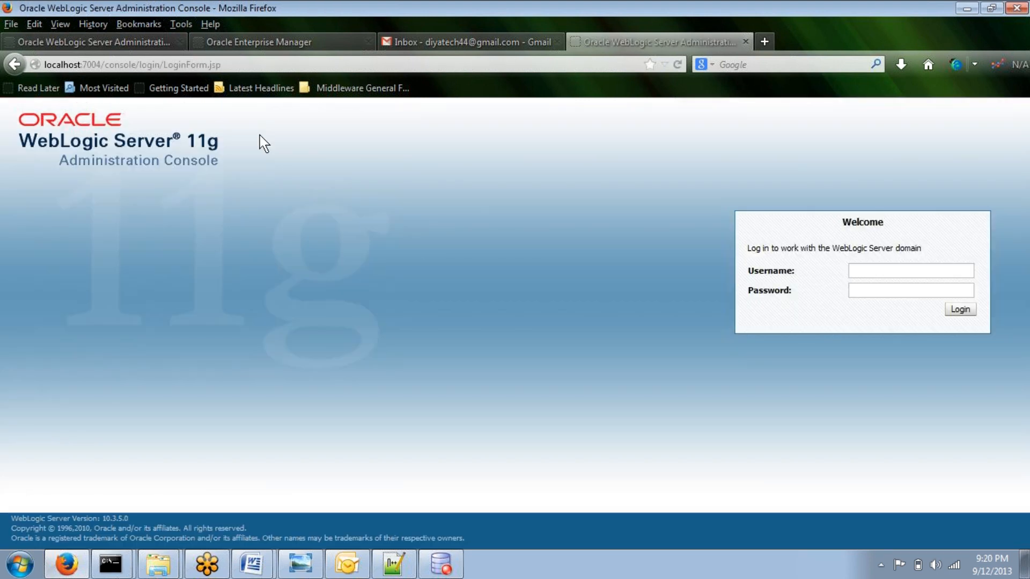
pyautogui.write('TEST')
pyautogui.press('BackSpace')
pyautogui.press('BackSpace')
pyautogui.press('BackSpace')
pyautogui.press('BackSpace')
pyautogui.write('testwelcome1')
pyautogui.press('Return')
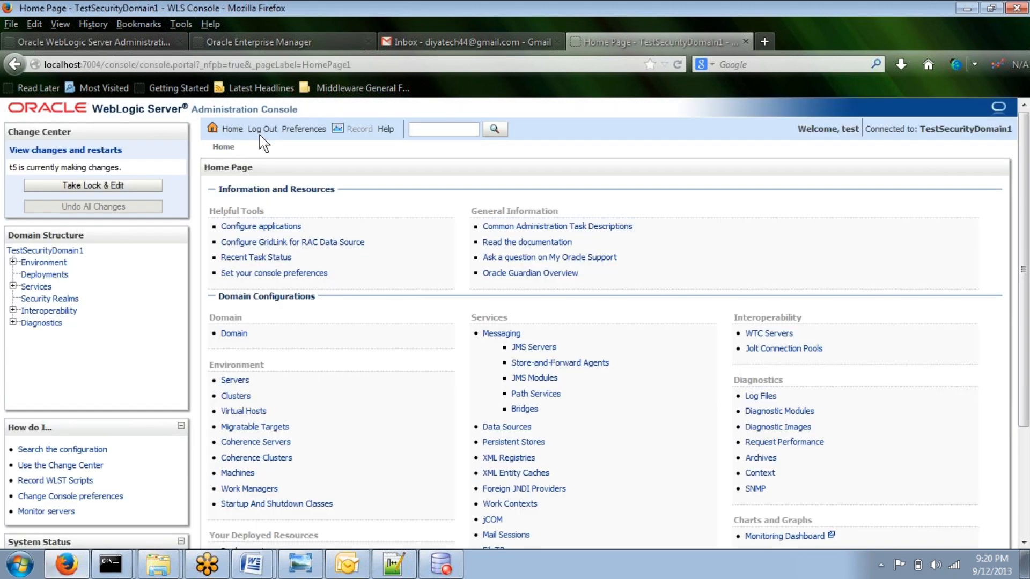
# Step: Take the configuration lock as test and open the Security Realms summary, briefly viewing myrealm's settings
pyautogui.click(135, 186)
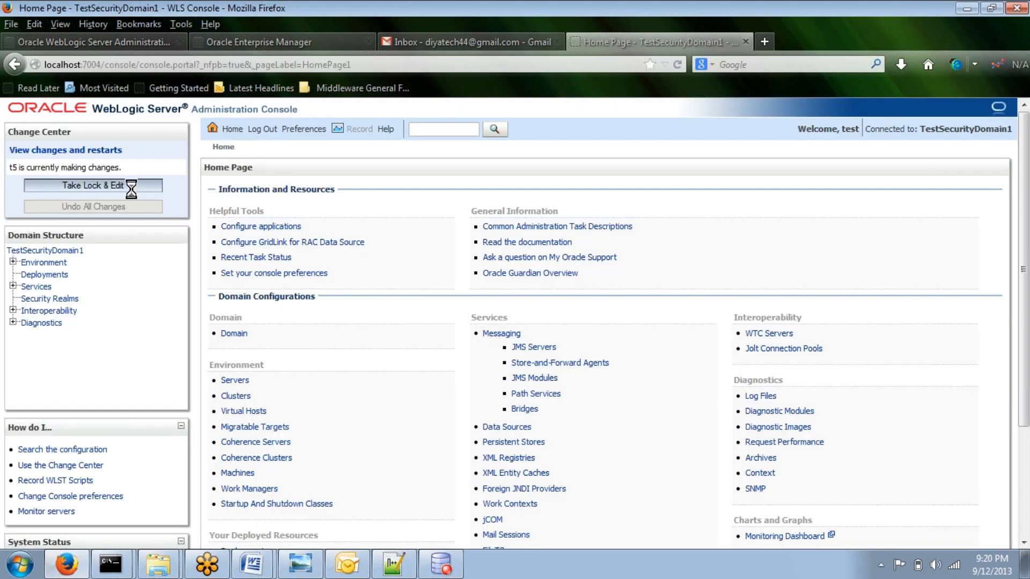
pyautogui.scroll(-3, 282, 373)
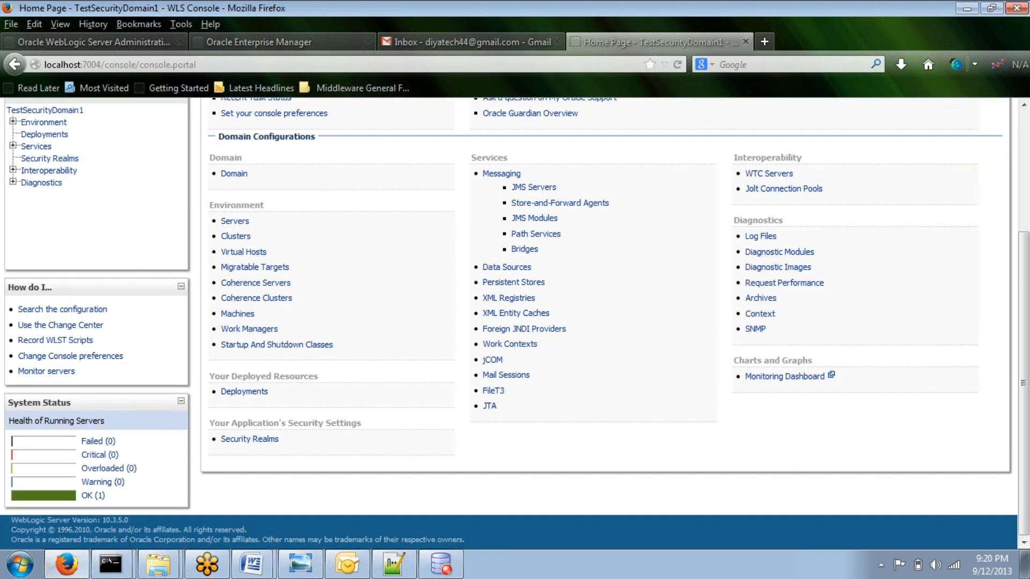
pyautogui.click(249, 440)
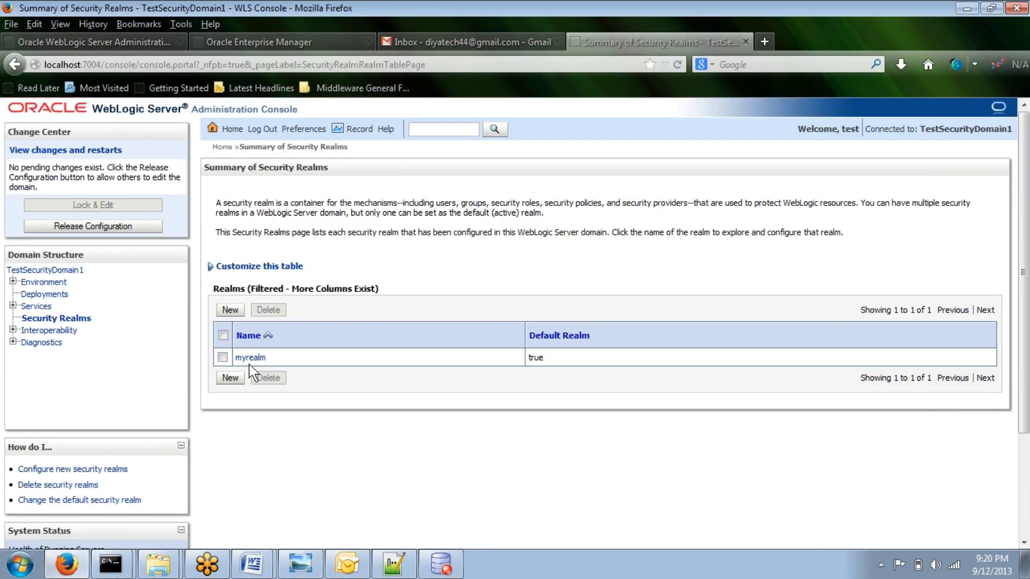
pyautogui.click(254, 359)
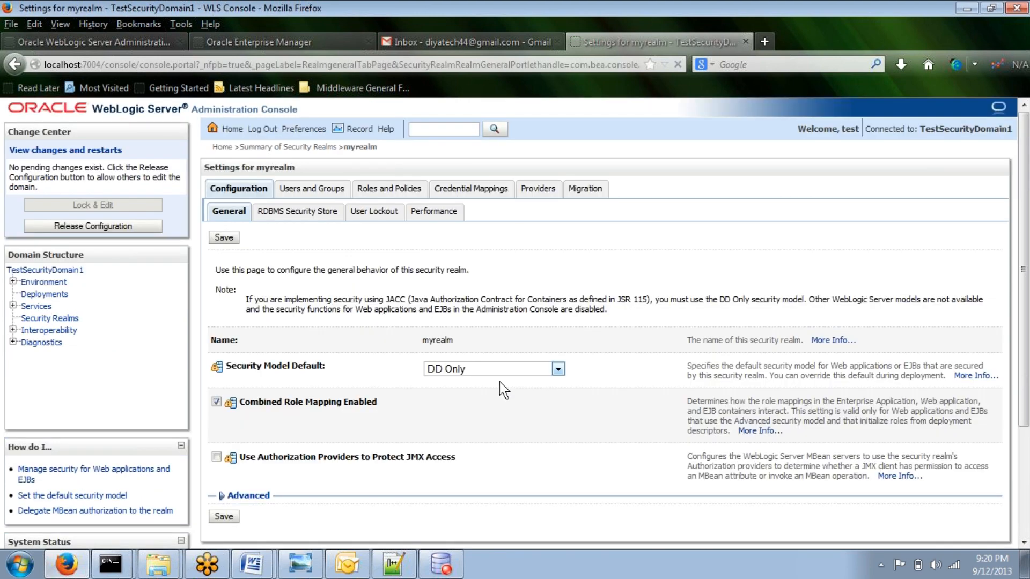
pyautogui.click(16, 65)
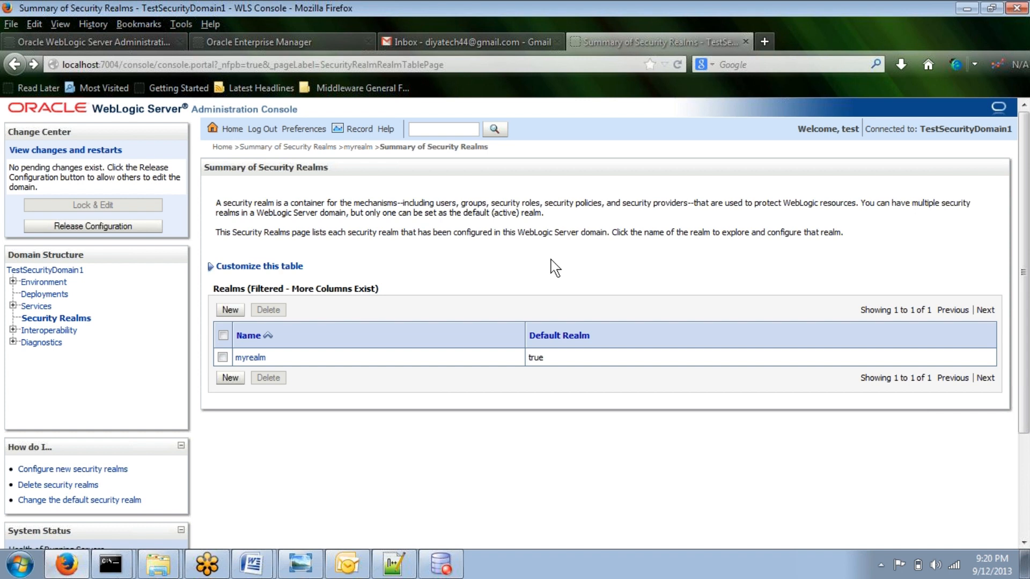
# Step: Create a new security realm named Realm1
pyautogui.click(230, 310)
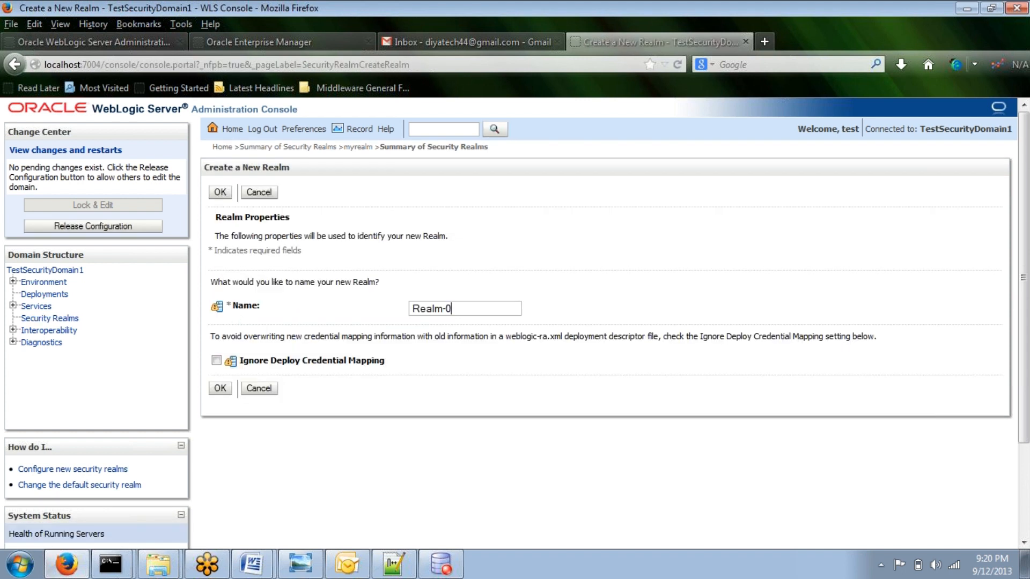
pyautogui.press('BackSpace')
pyautogui.press('BackSpace')
pyautogui.write('1')
pyautogui.click(221, 389)
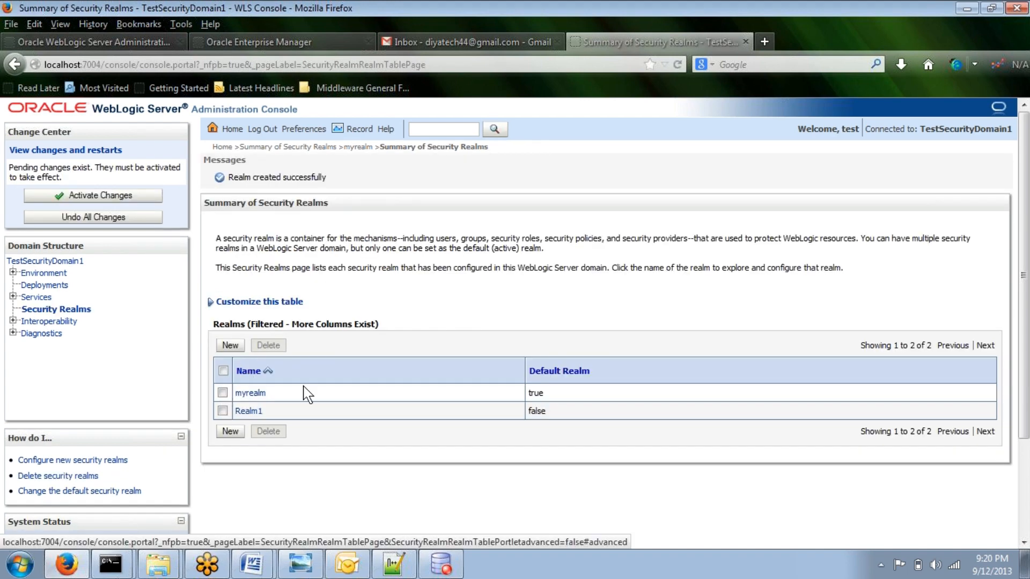
# Step: Open Realm1's Providers page and activate the pending changes
pyautogui.click(251, 412)
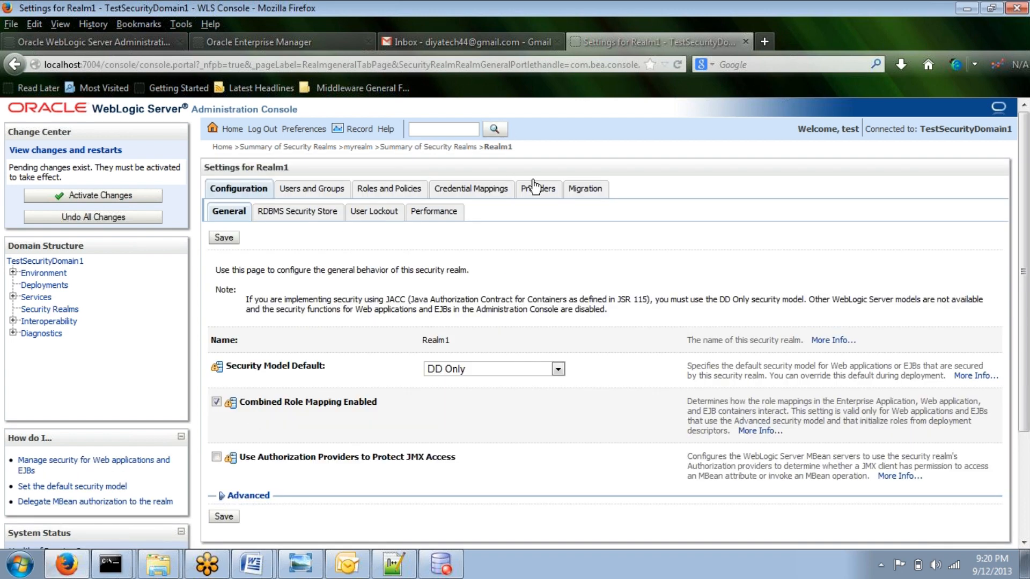
pyautogui.click(537, 189)
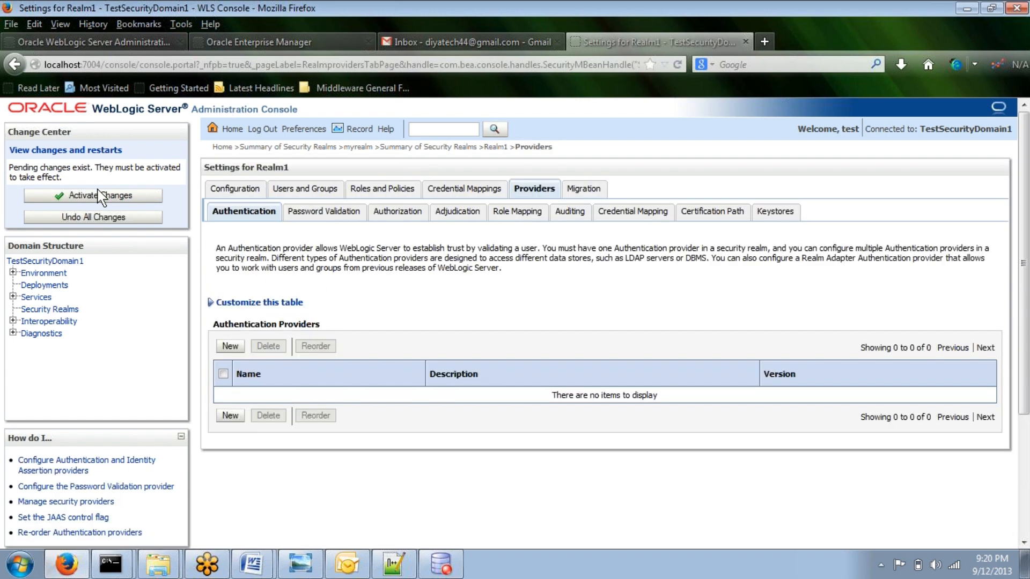
pyautogui.click(101, 197)
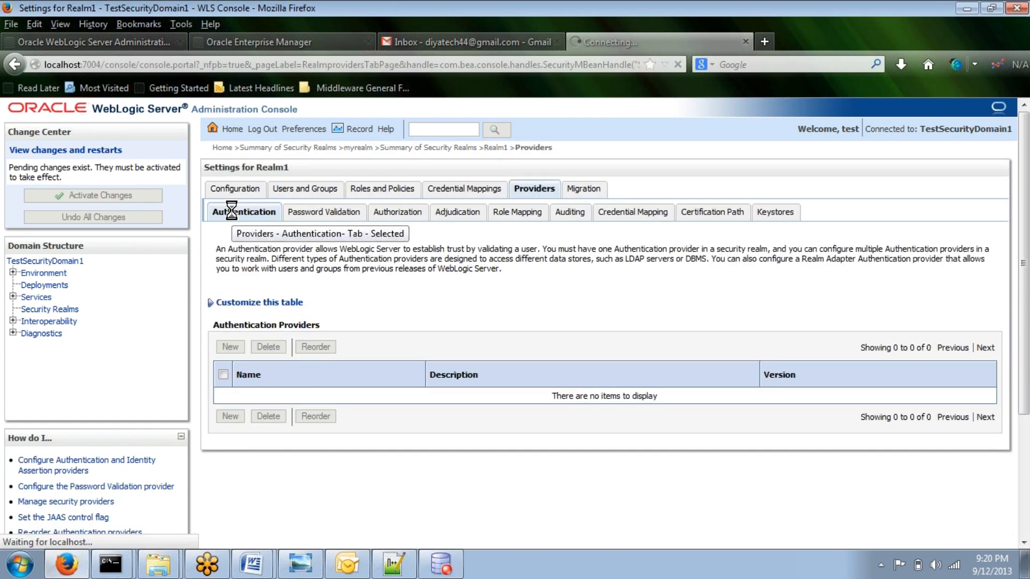